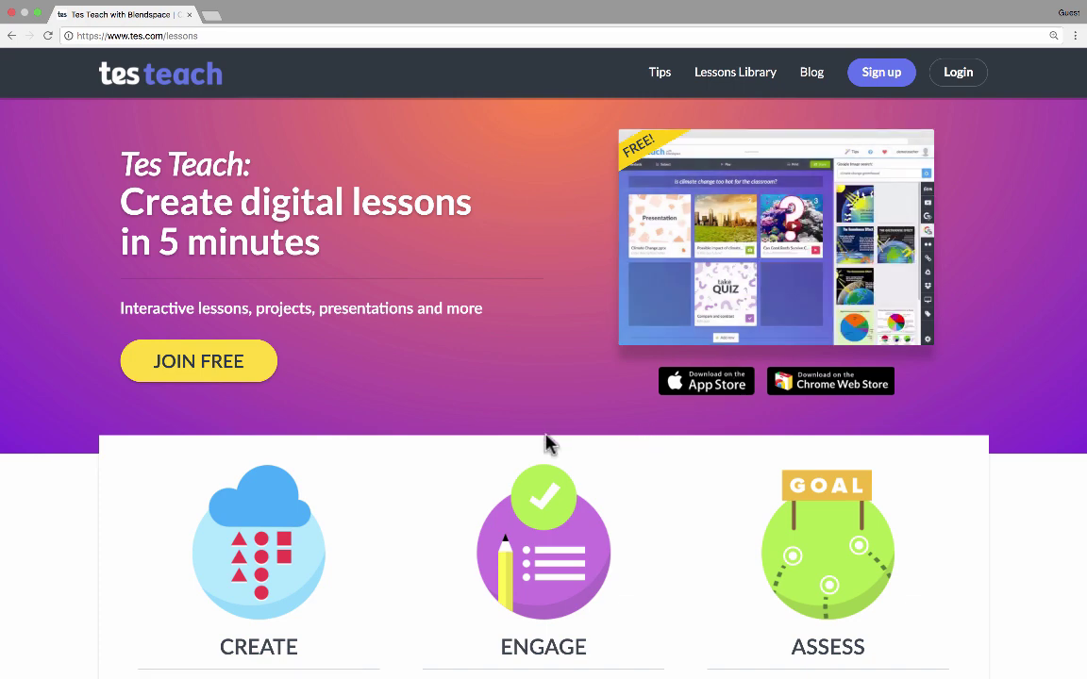
Go to the main tes.com site, then return to the Tes Teach page at tes.com/lessons.
scroll(532, 443, "down", 5)
scroll(533, 441, "up", 5)
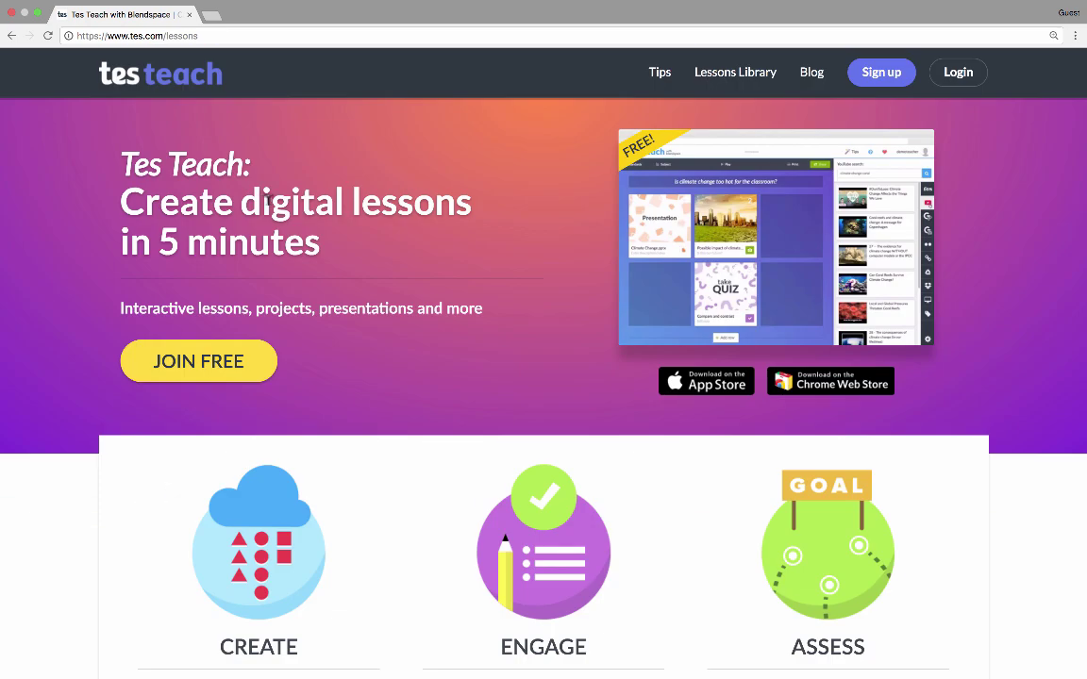
double_click(180, 35)
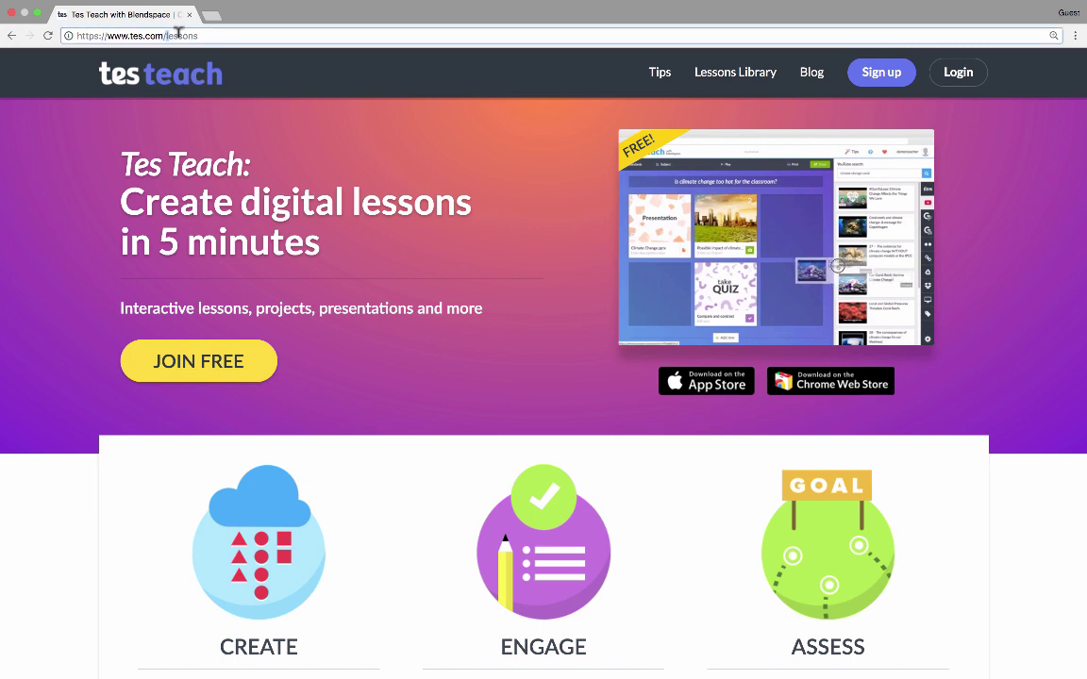
key("BackSpace")
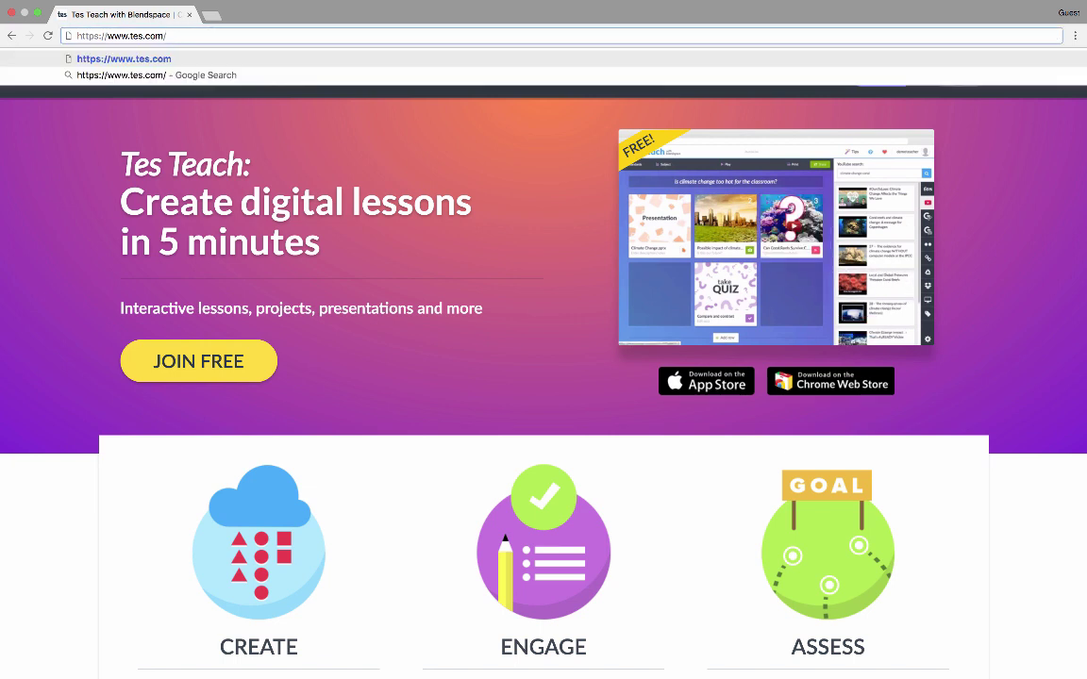
key("Return")
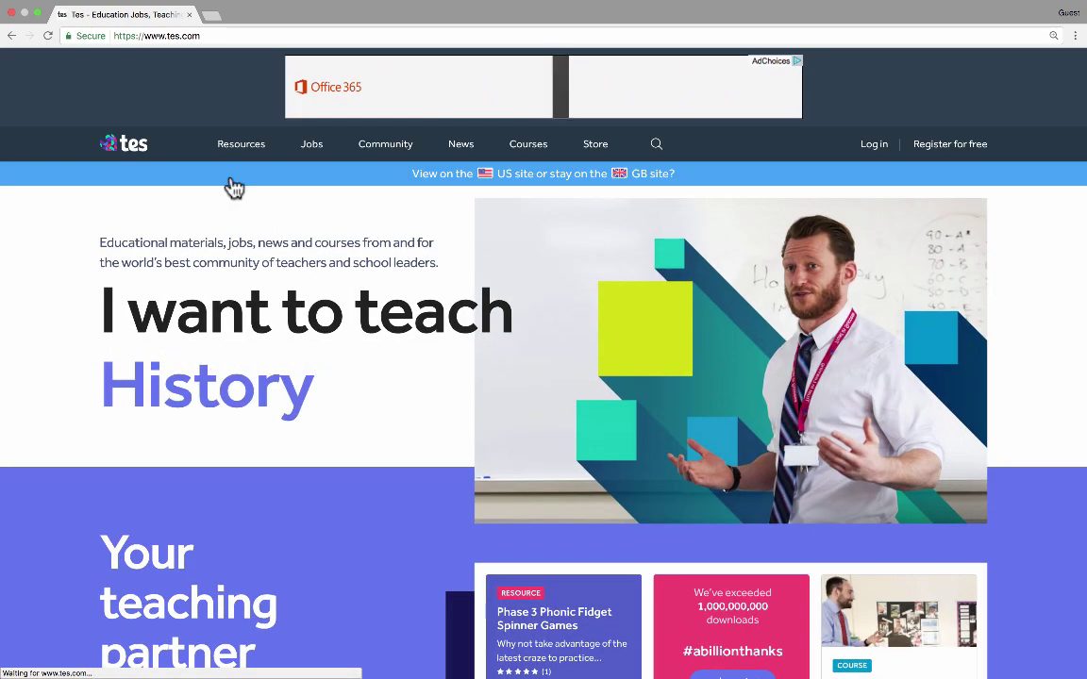
left_click(213, 35)
left_click(212, 34)
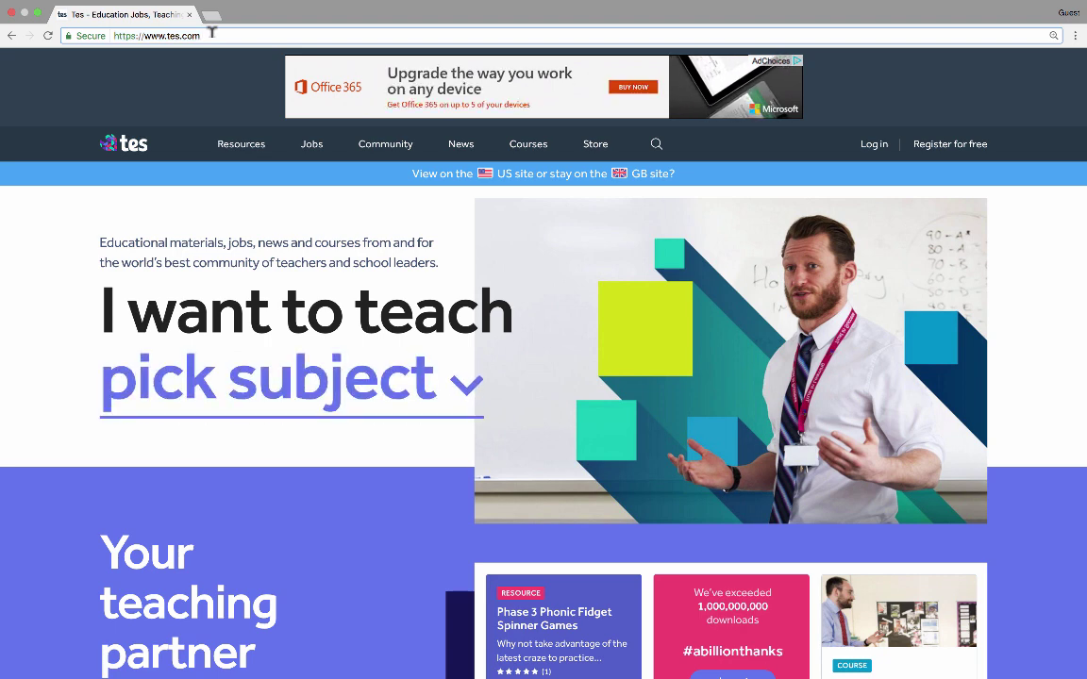
type("/le")
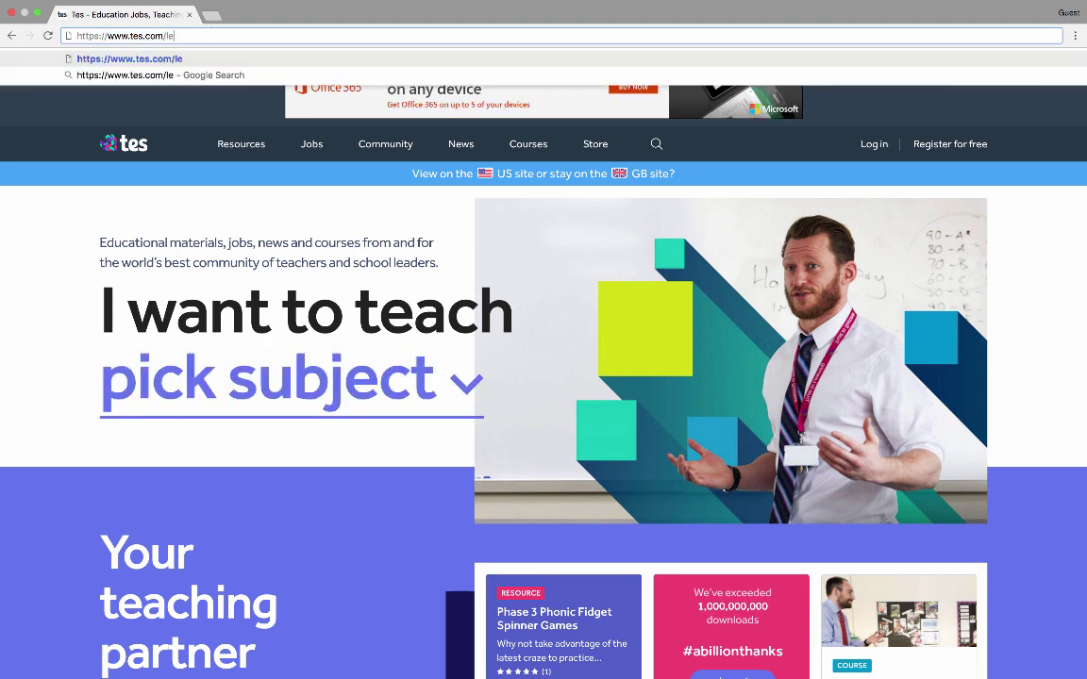
type("ssons")
key("Return")
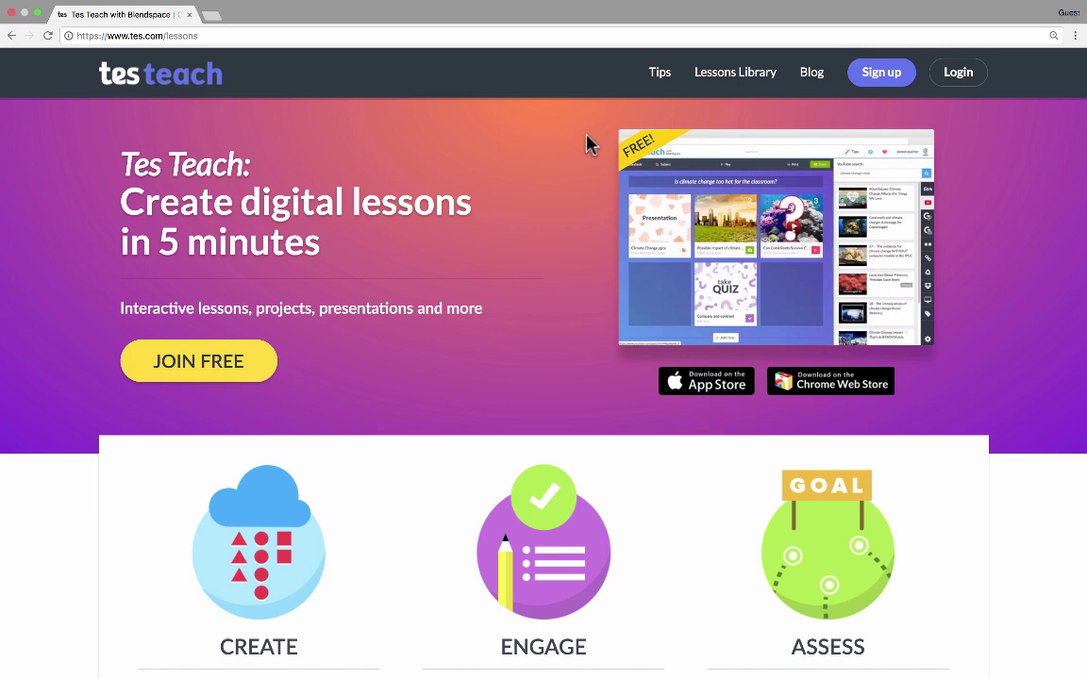
Sign up for a free Tes account as a Teacher with Google registration.
left_click(885, 76)
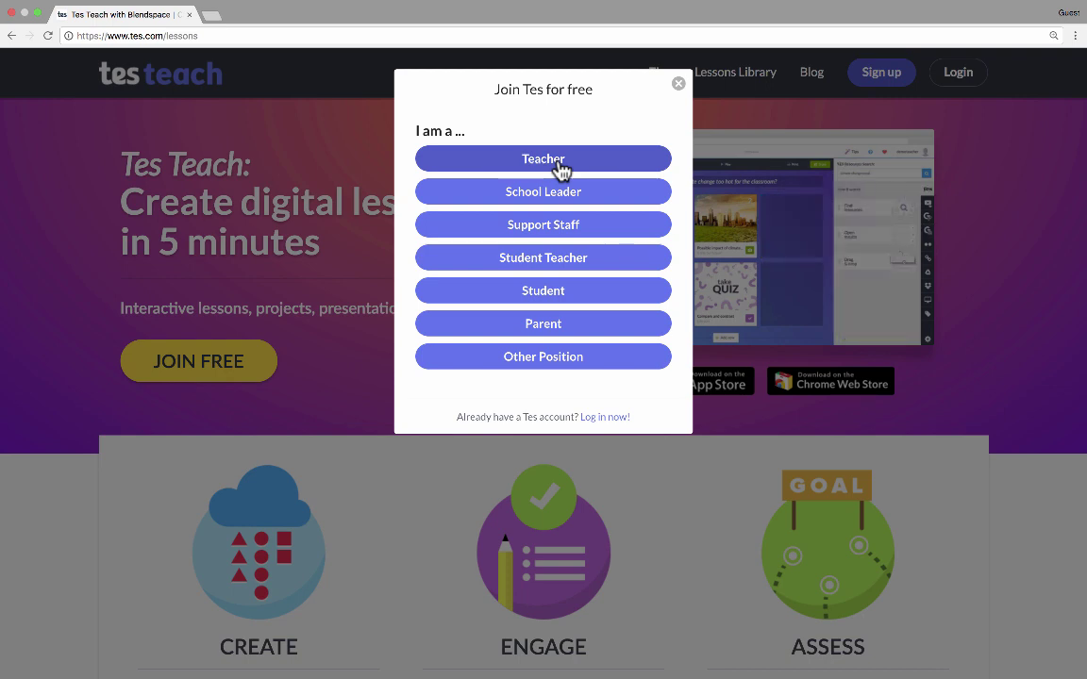
left_click(559, 167)
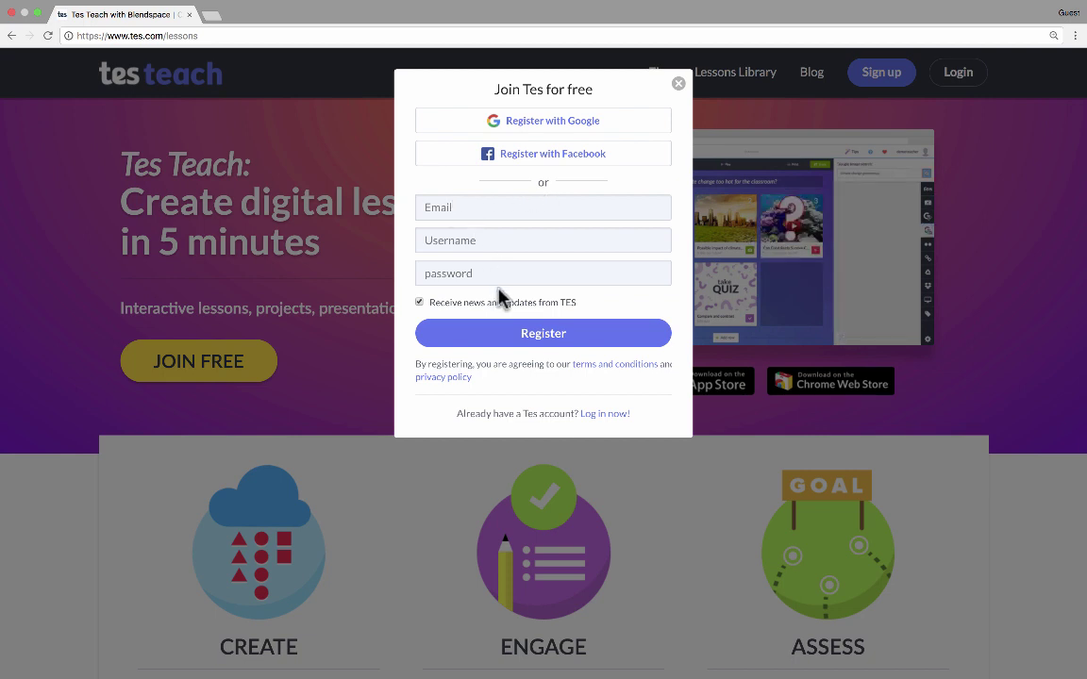
left_click(575, 132)
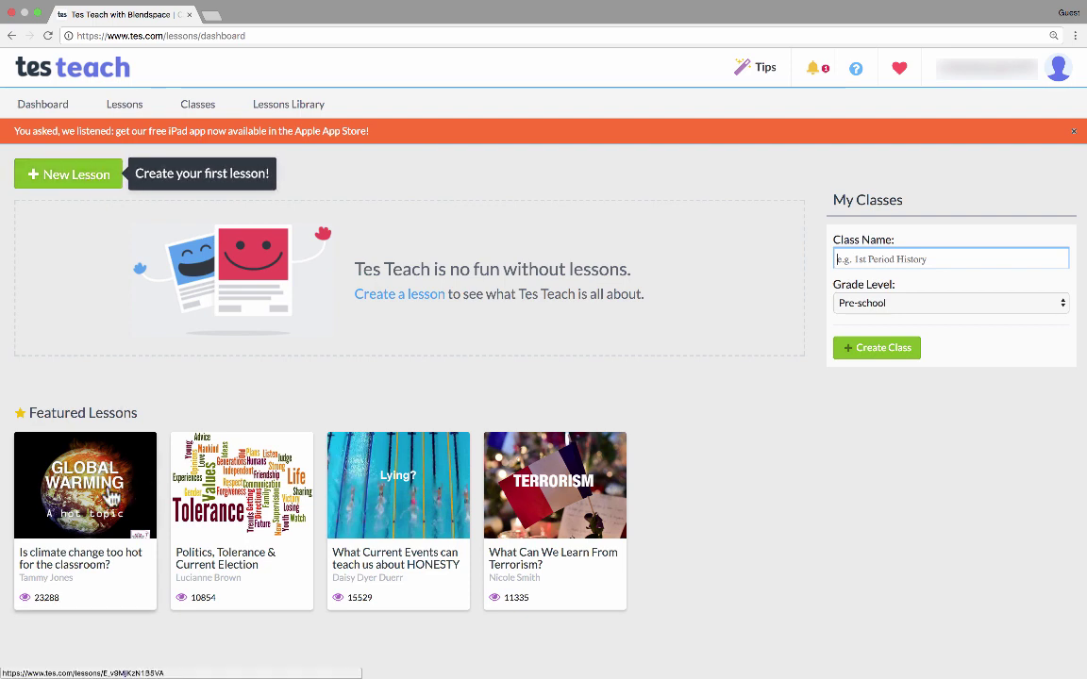
scroll(118, 516, "down", 1)
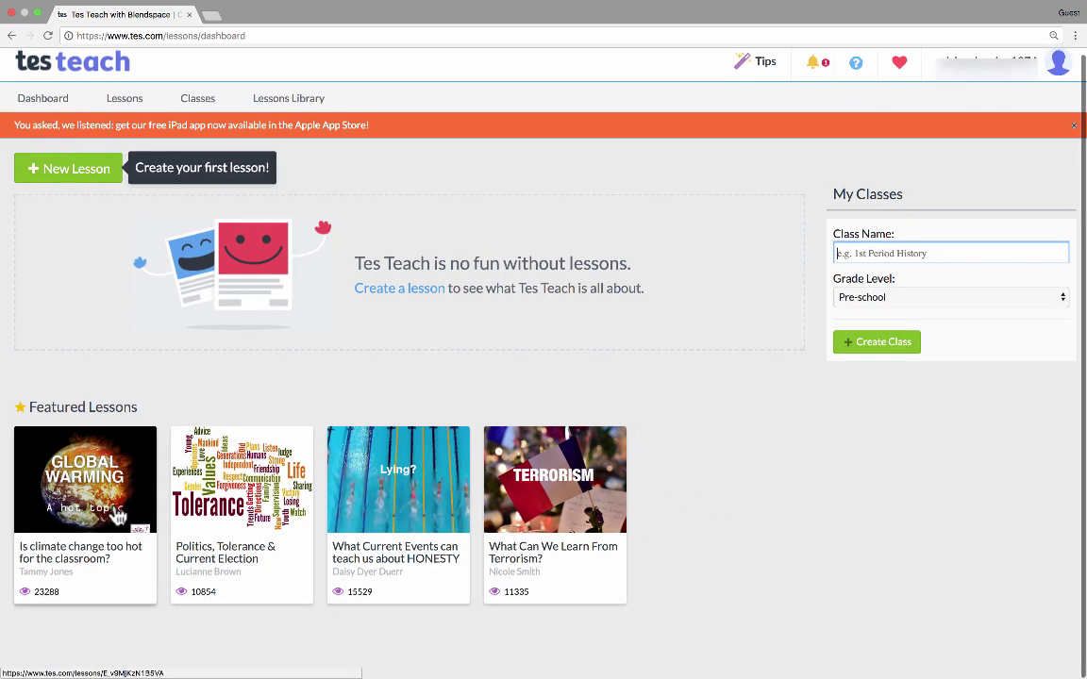
scroll(114, 517, "up", 1)
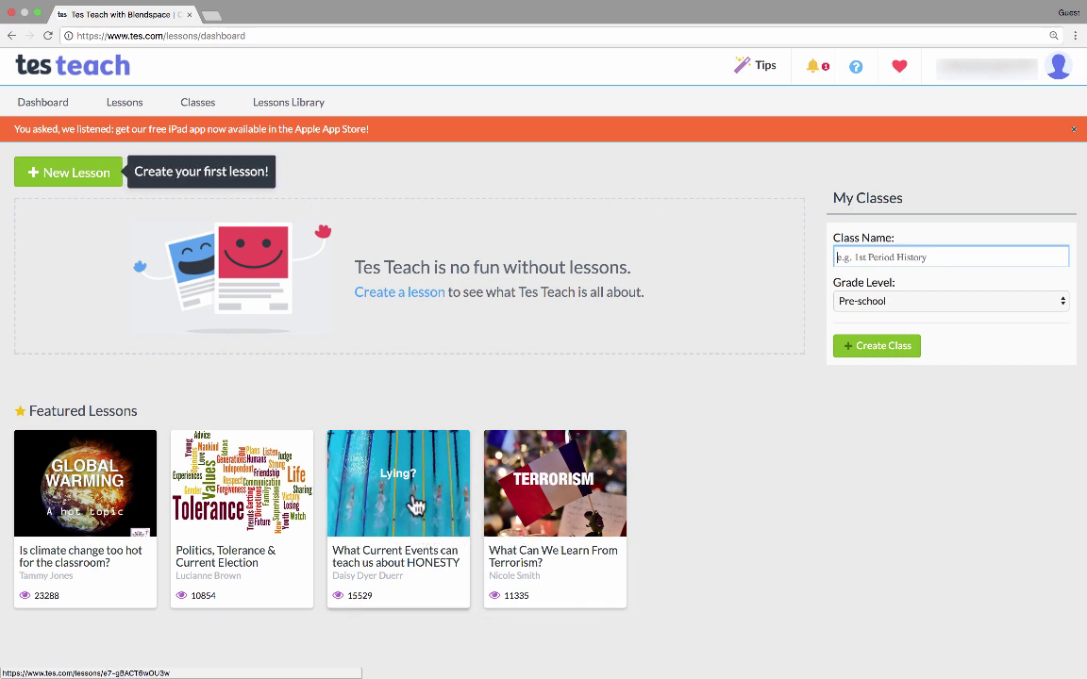
left_click(415, 507)
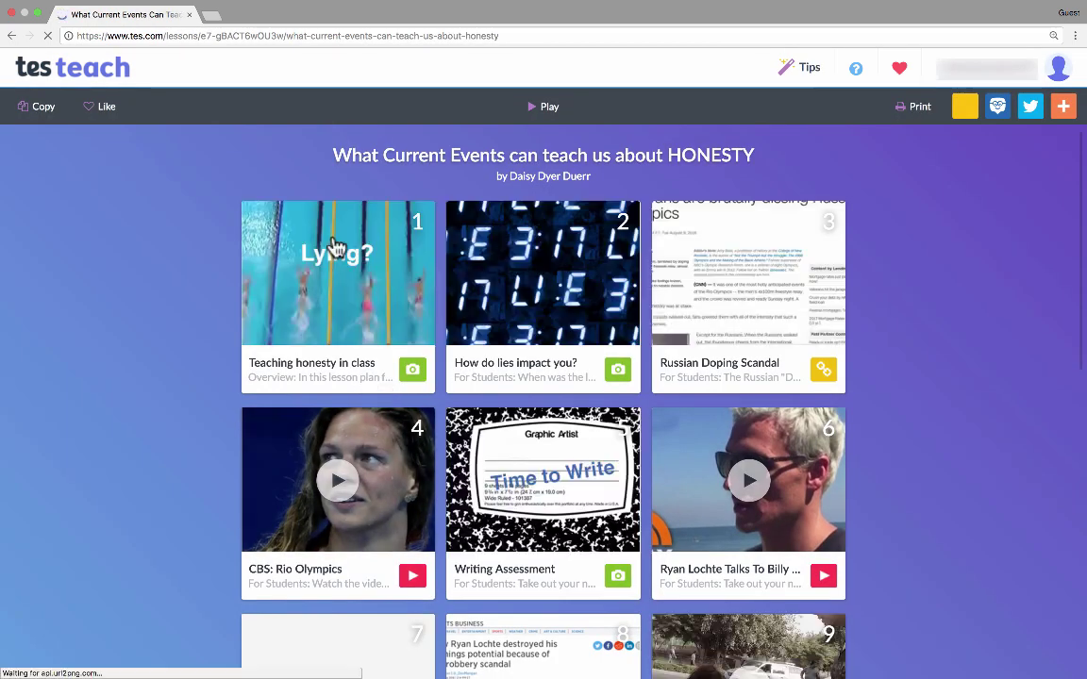
left_click(337, 292)
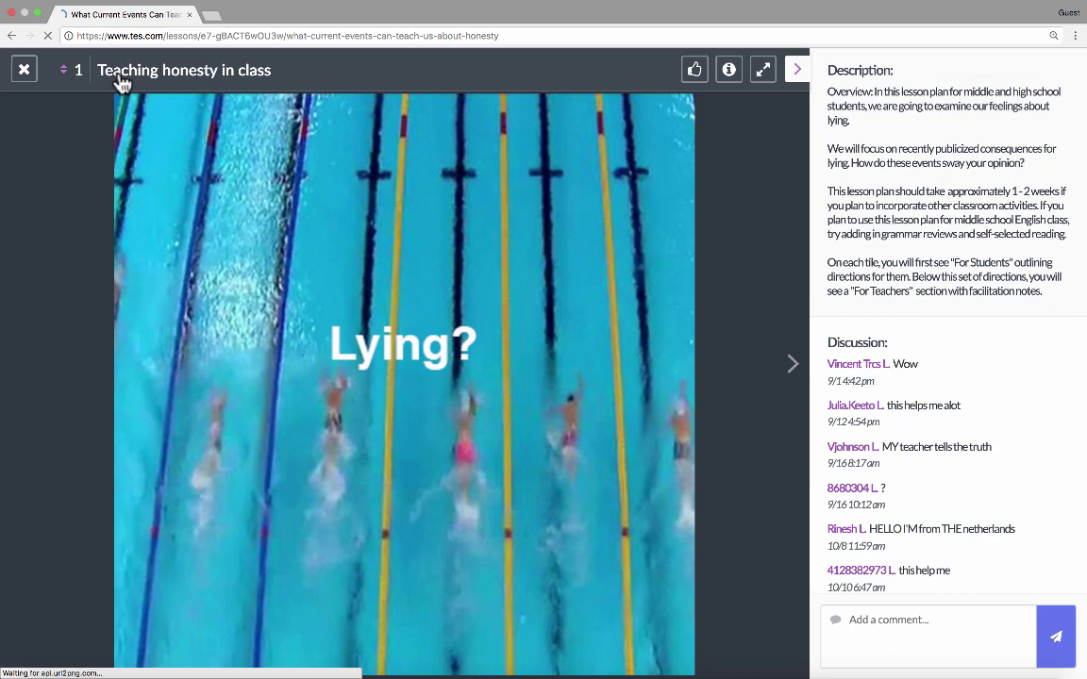
left_click(24, 69)
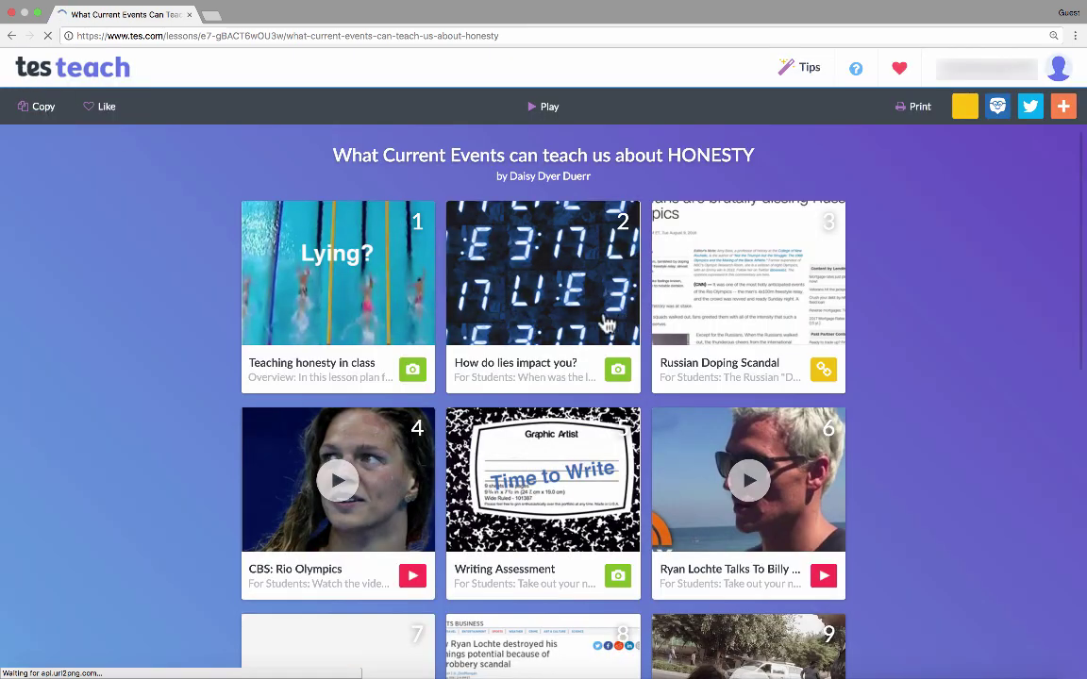
scroll(604, 325, "down", 1)
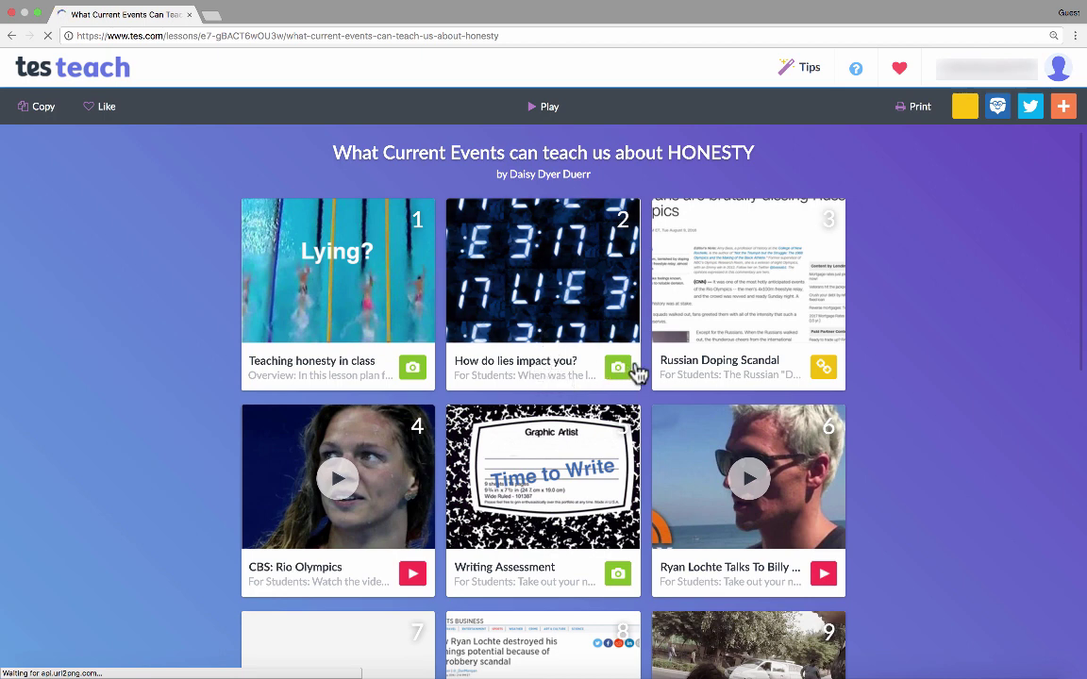
left_click(741, 290)
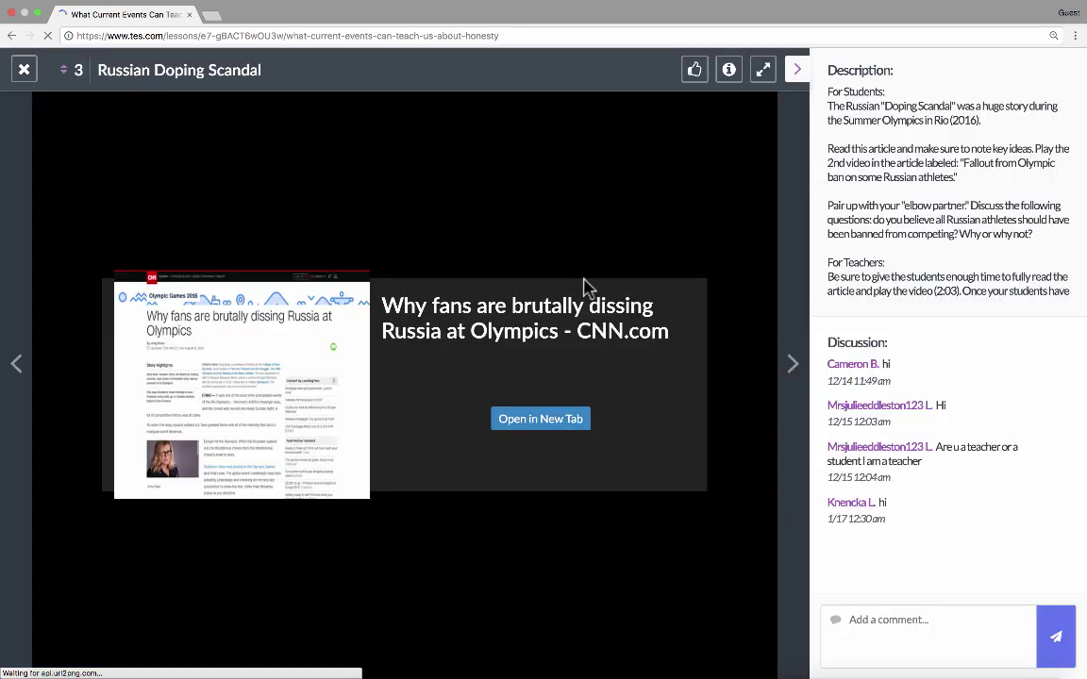
left_click(23, 69)
left_click(339, 480)
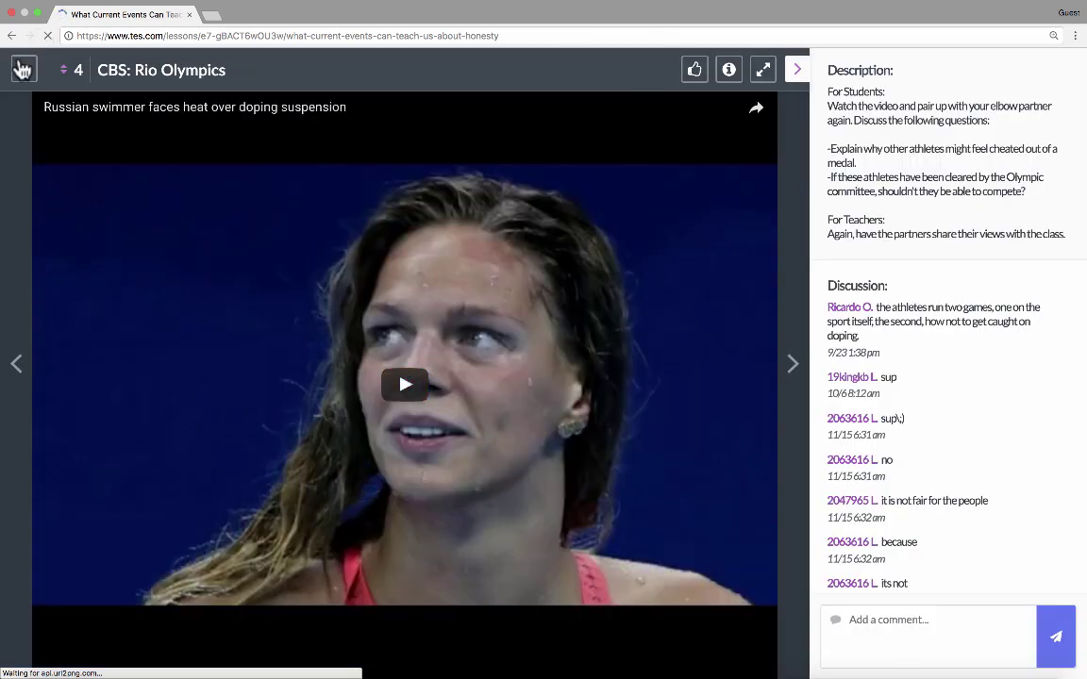
left_click(24, 69)
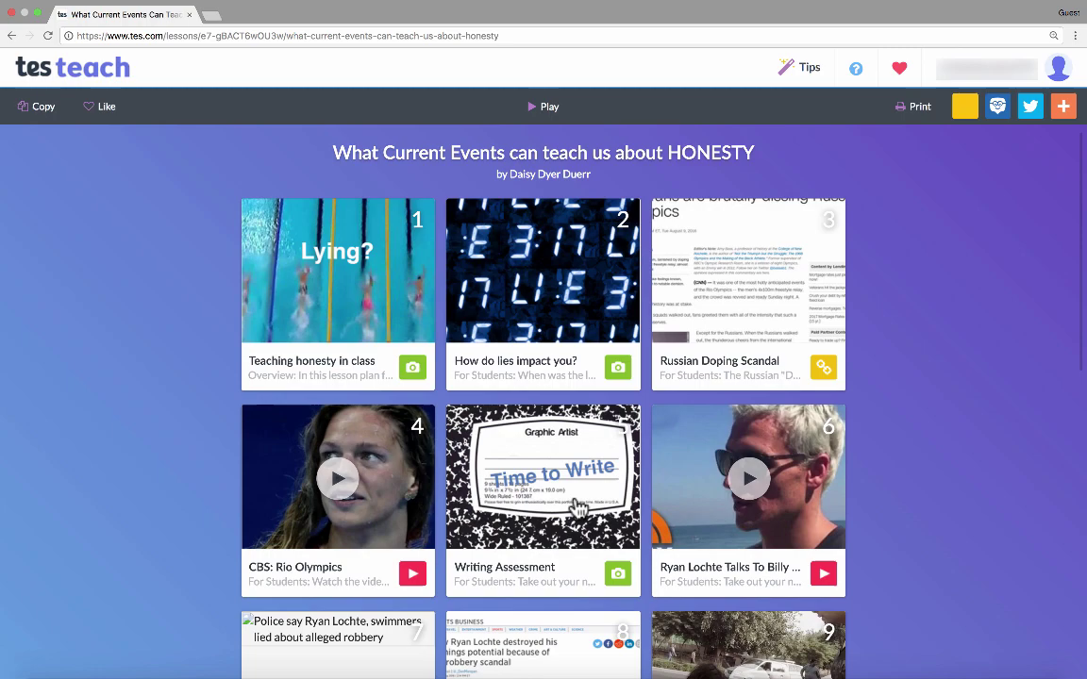
scroll(579, 507, "down", 9)
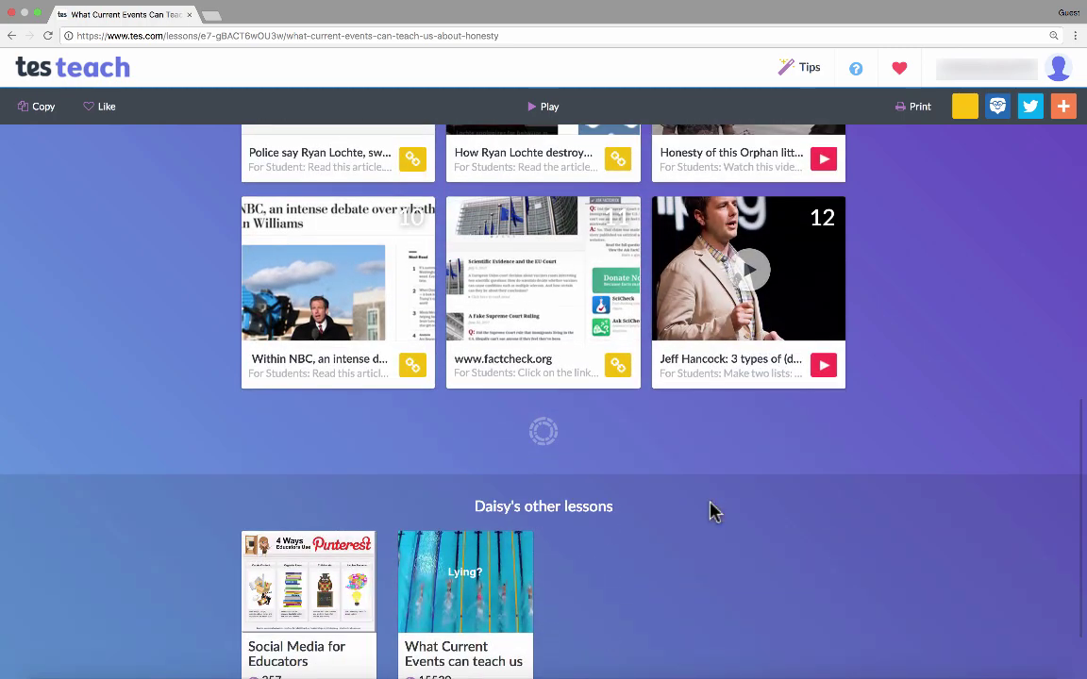
scroll(713, 513, "up", 5)
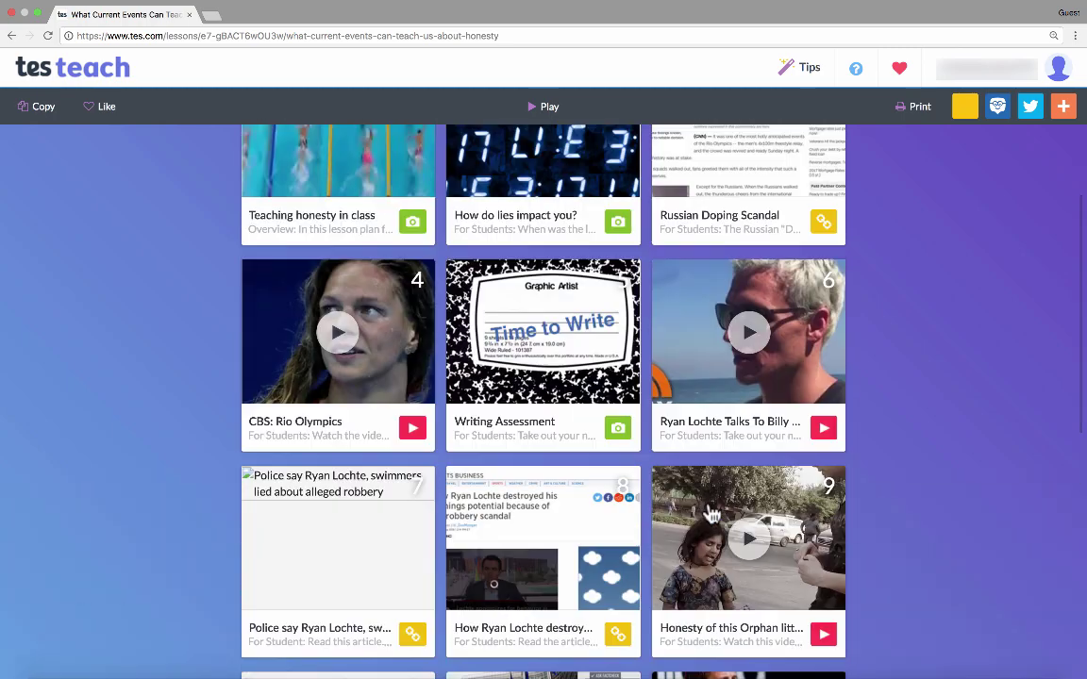
scroll(712, 512, "up", 2)
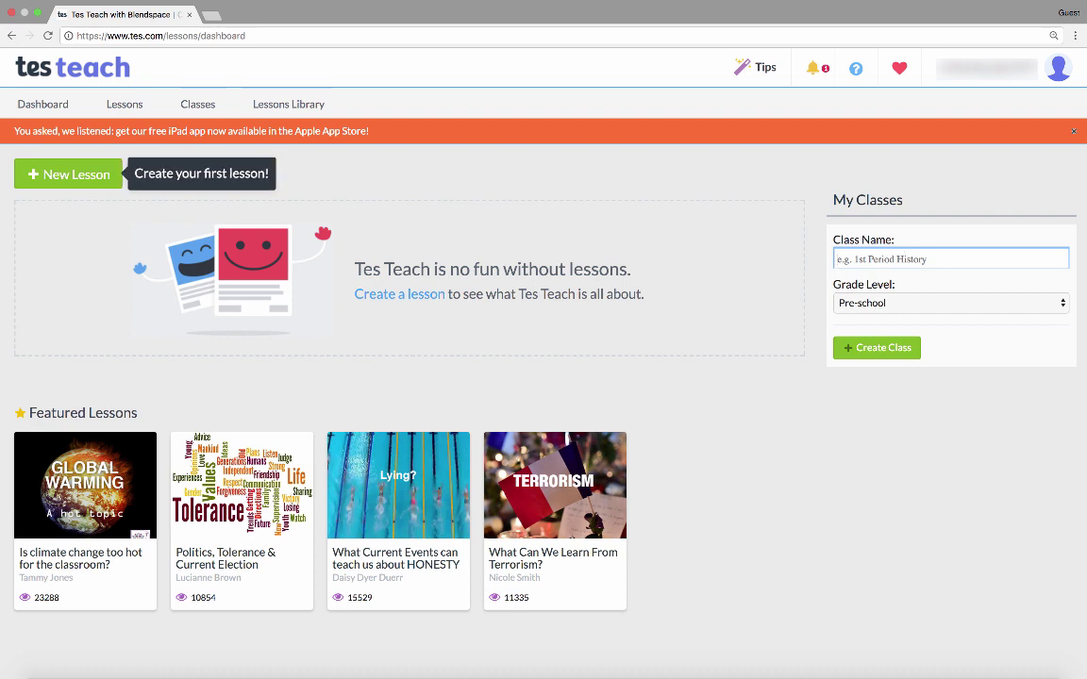
Create the Spanish 1 class for 8th Grade.
type("Spanish 1")
left_click(901, 303)
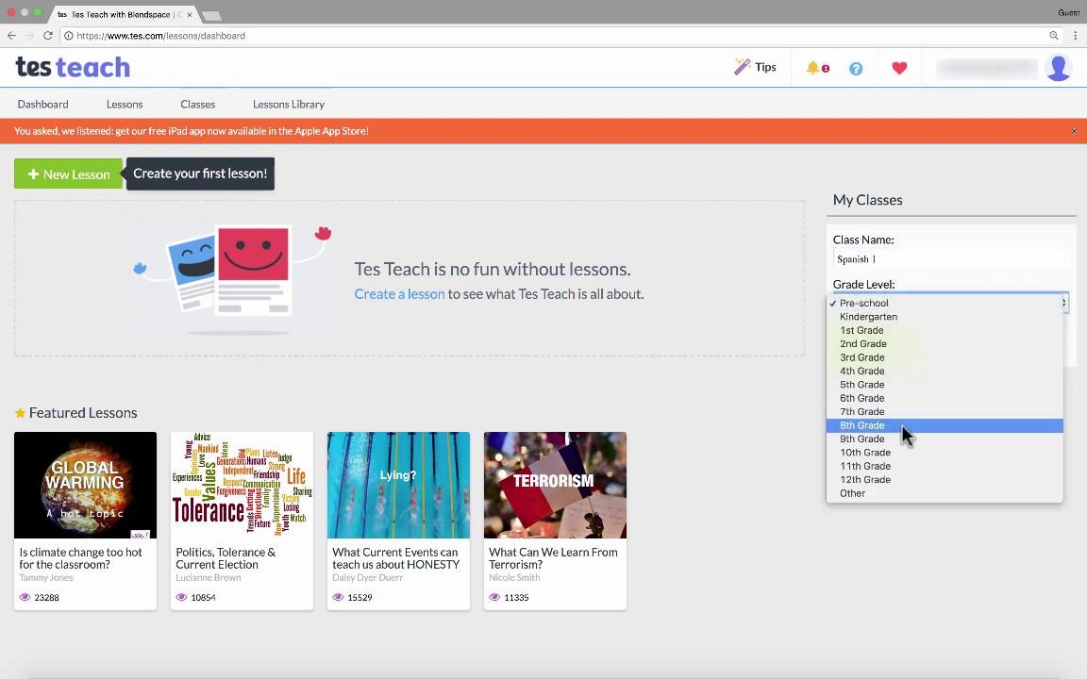
left_click(885, 426)
left_click(885, 351)
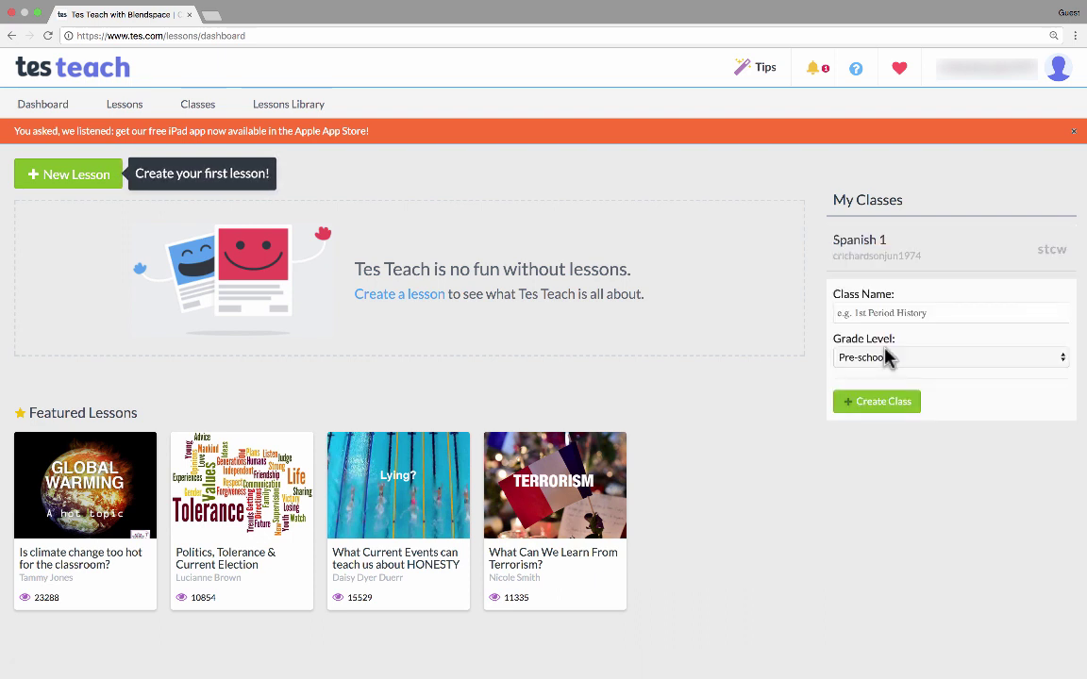
Create the Spanish 2 class for 9th Grade.
left_click(901, 311)
type("Span")
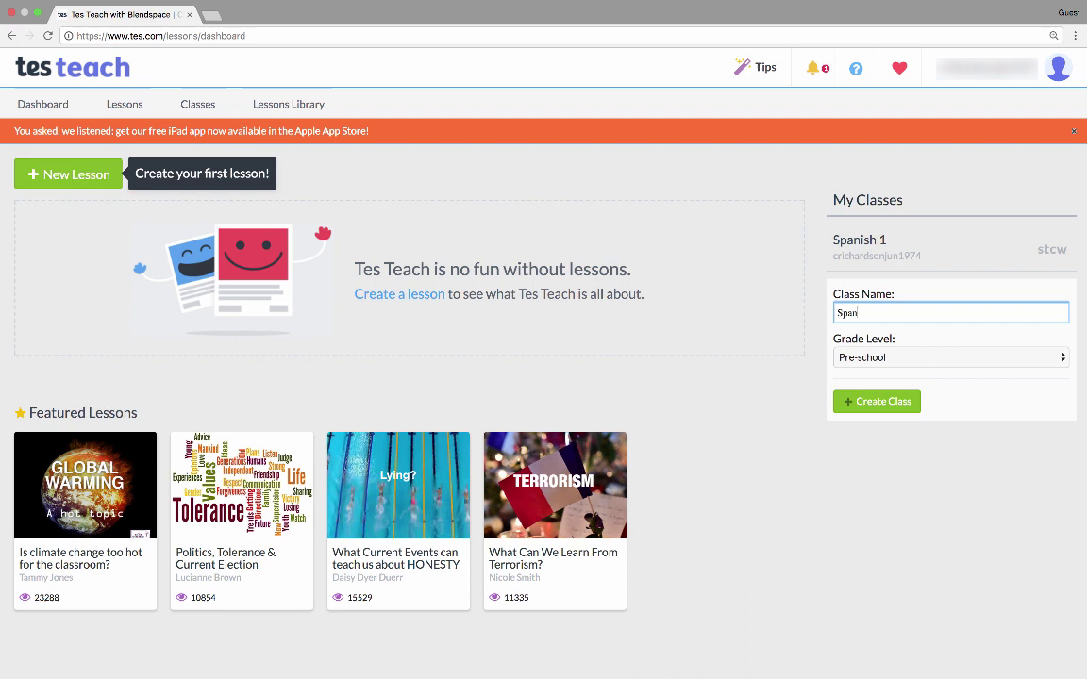
type("ish 2")
left_click(877, 359)
left_click(892, 478)
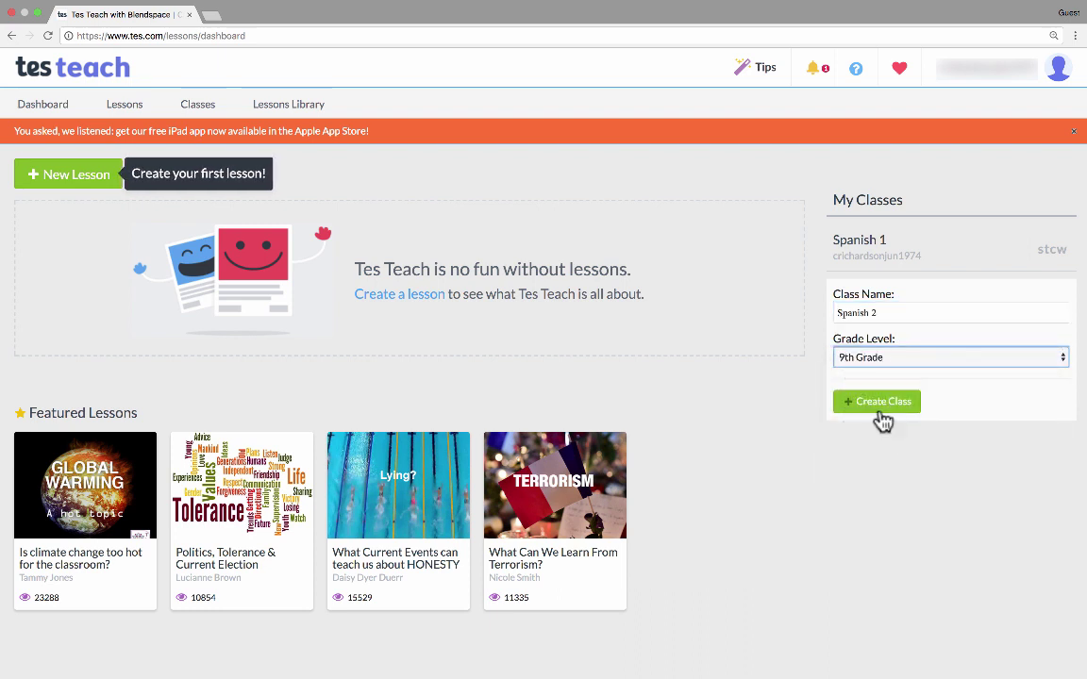
left_click(880, 404)
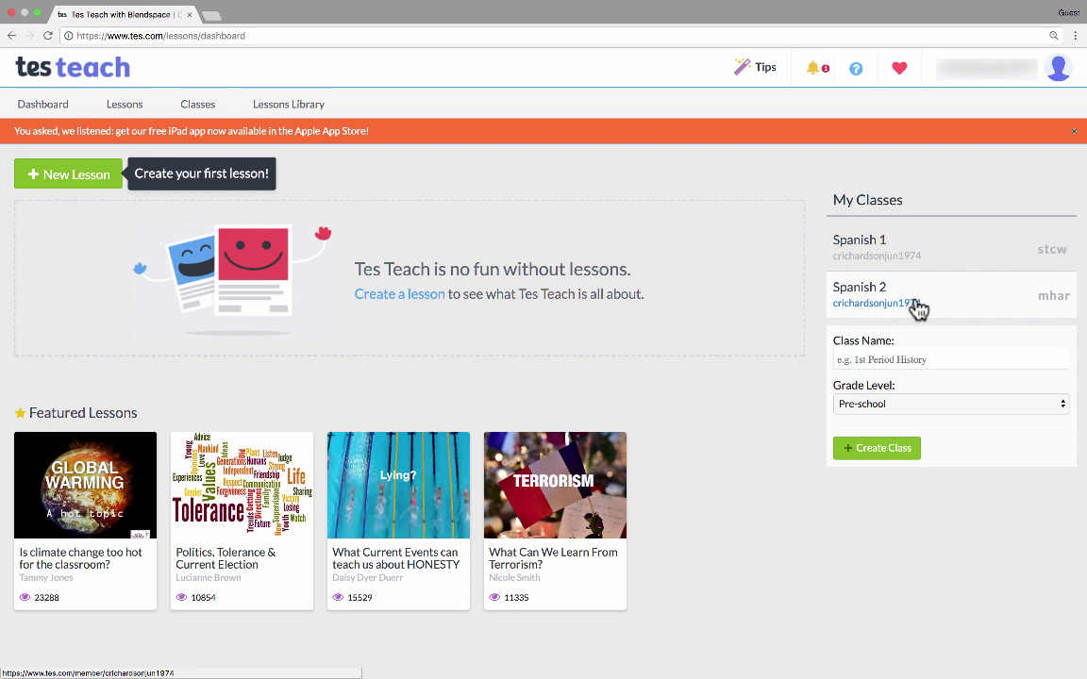
Create the Science class for 7th Grade.
left_click(904, 358)
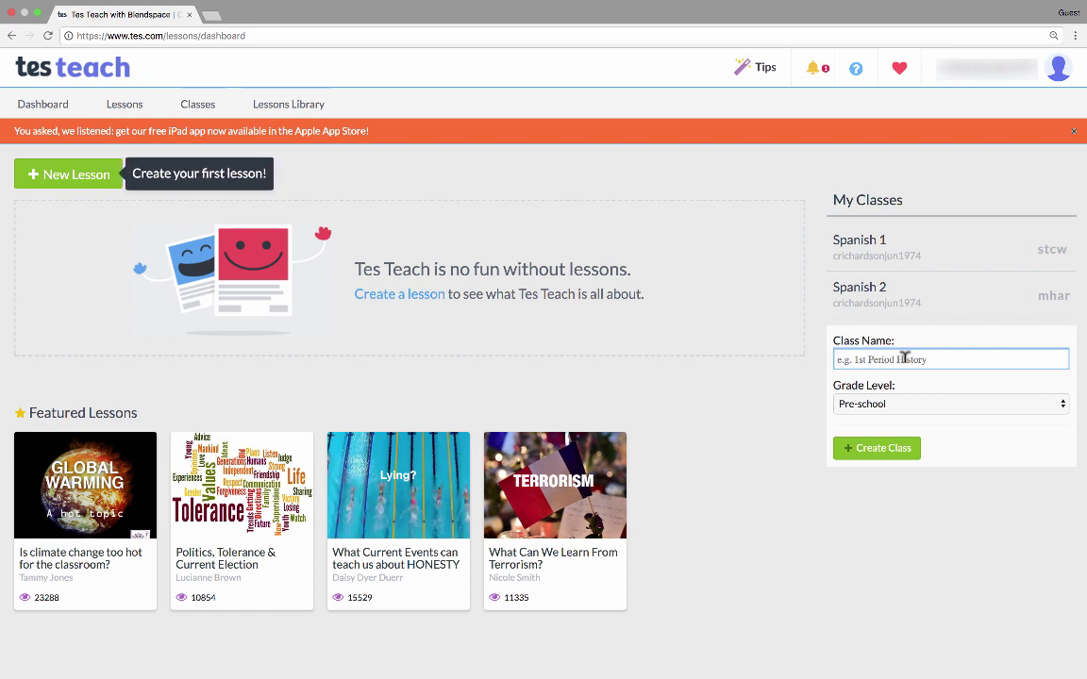
type("Si")
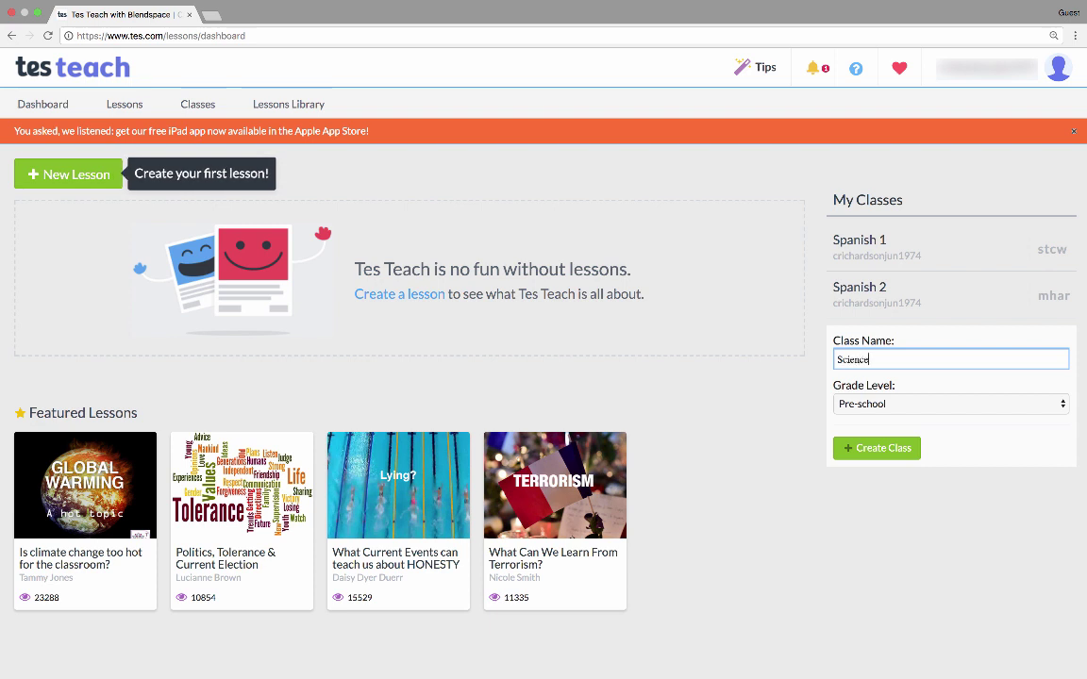
left_click(897, 404)
left_click(892, 517)
left_click(907, 452)
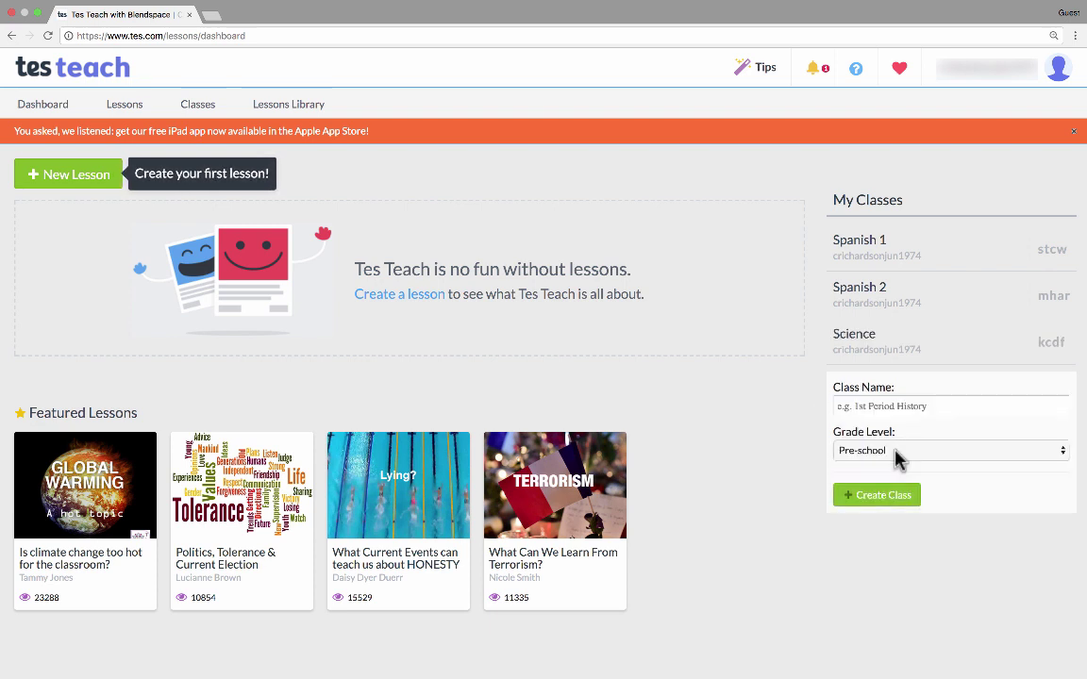
Start a new lesson, skip the welcome video, and set 'Water cycle' as its topic.
left_click(47, 184)
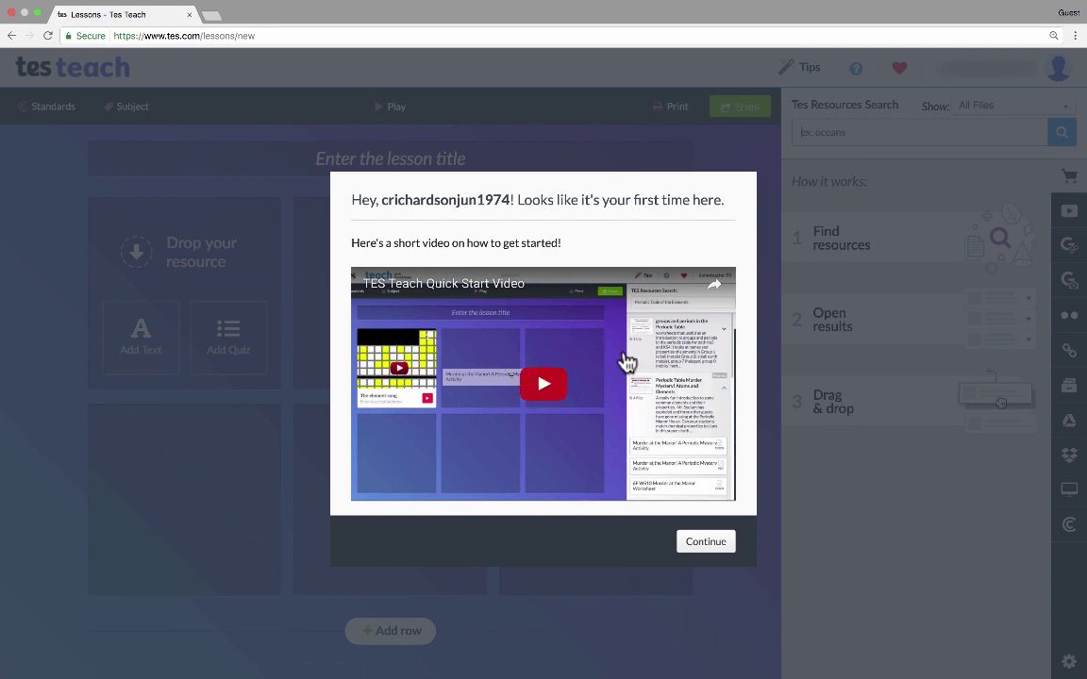
left_click(711, 553)
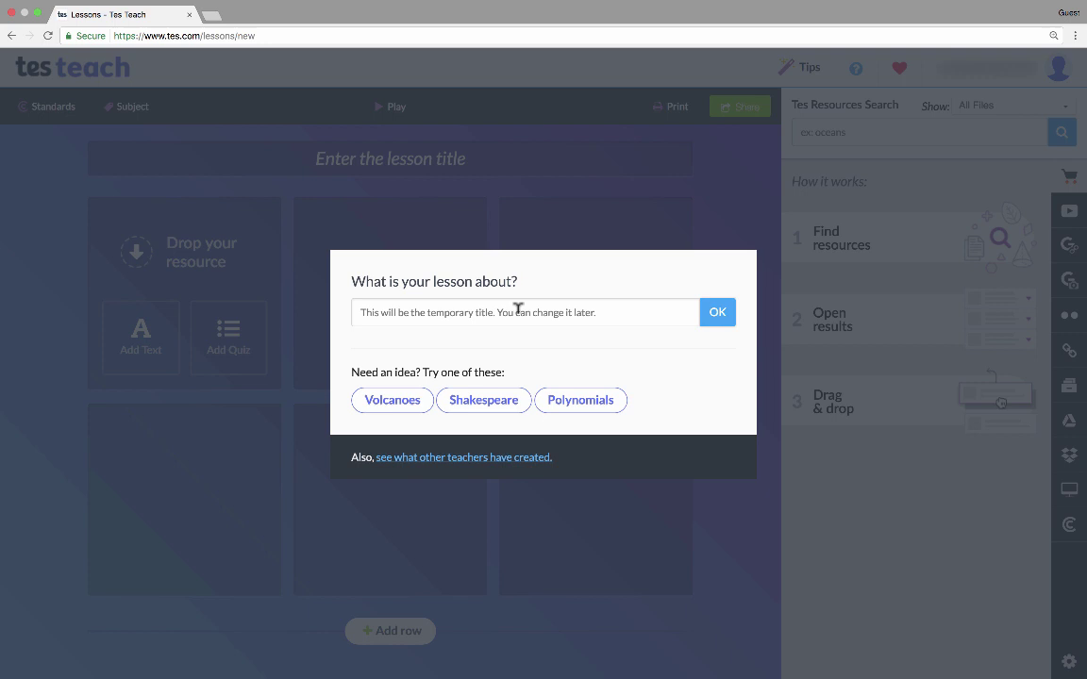
left_click(516, 307)
type("Water cycle")
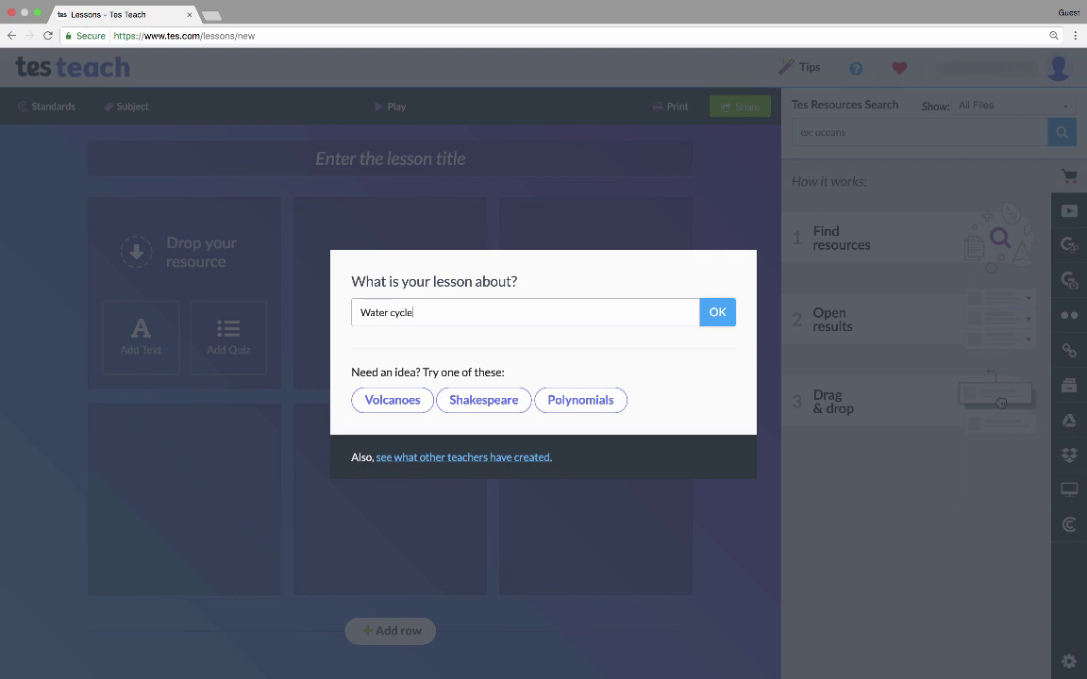
left_click(717, 312)
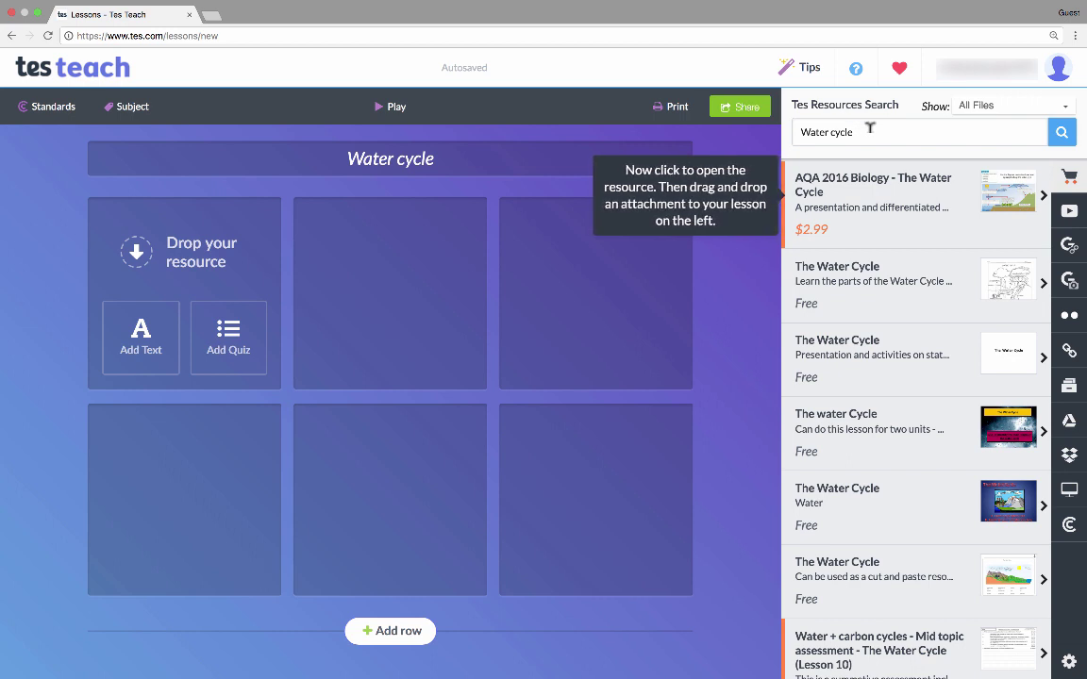
Rerun the water cycle resource search and check the AQA 2016 Biology result before returning.
triple_click(871, 127)
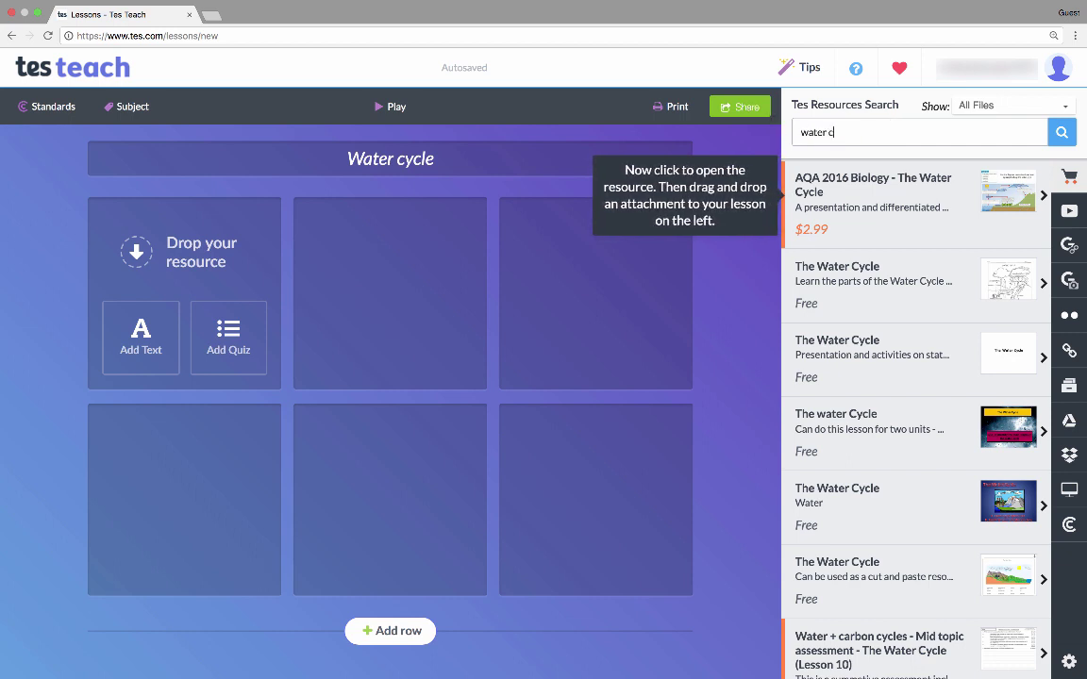
key("Return")
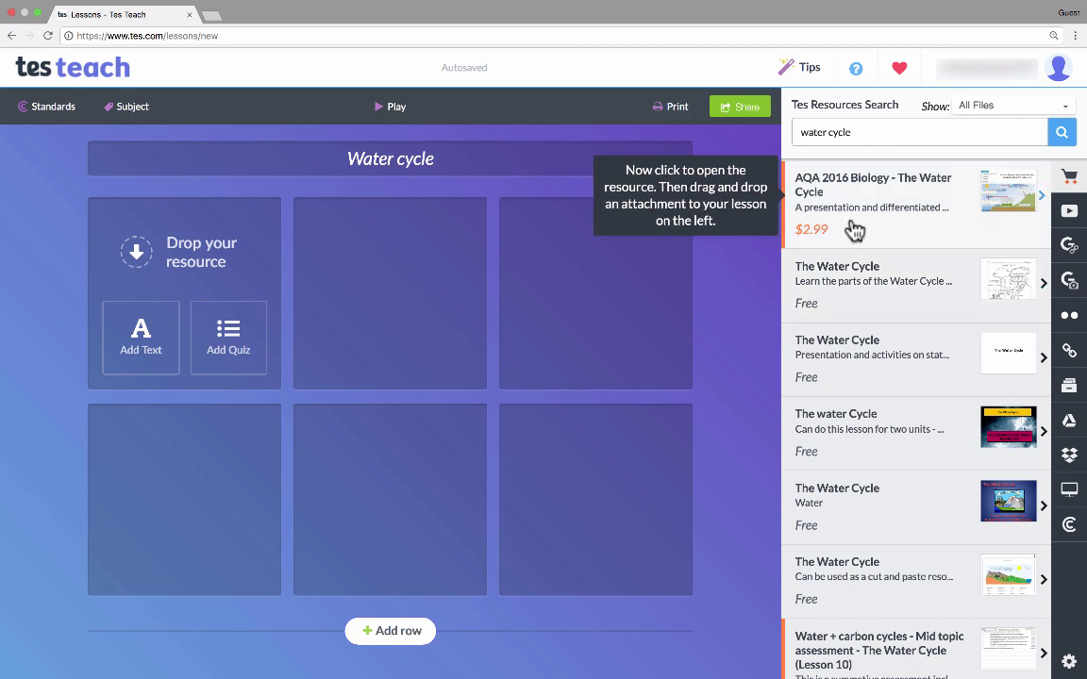
left_click(1044, 199)
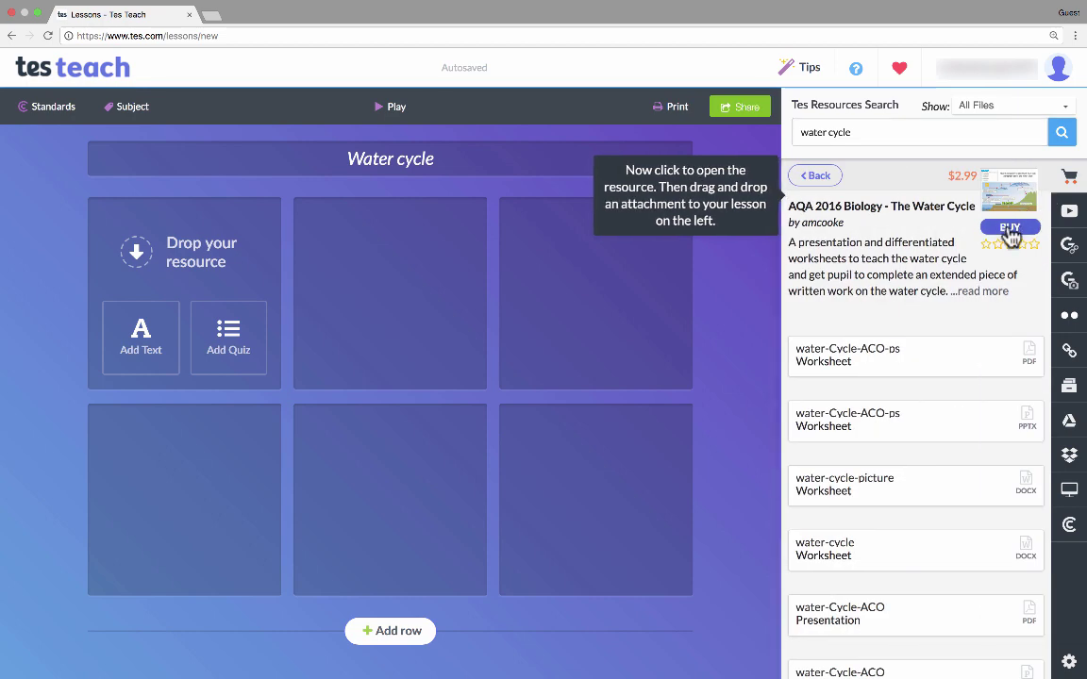
scroll(878, 378, "down", 1)
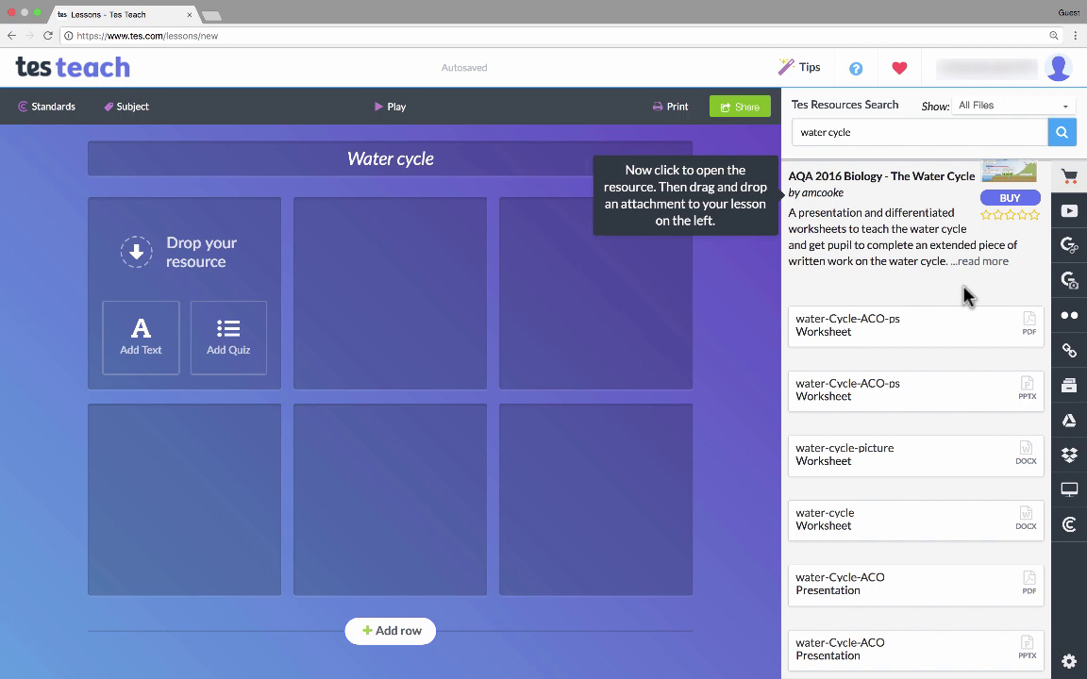
scroll(960, 294, "up", 1)
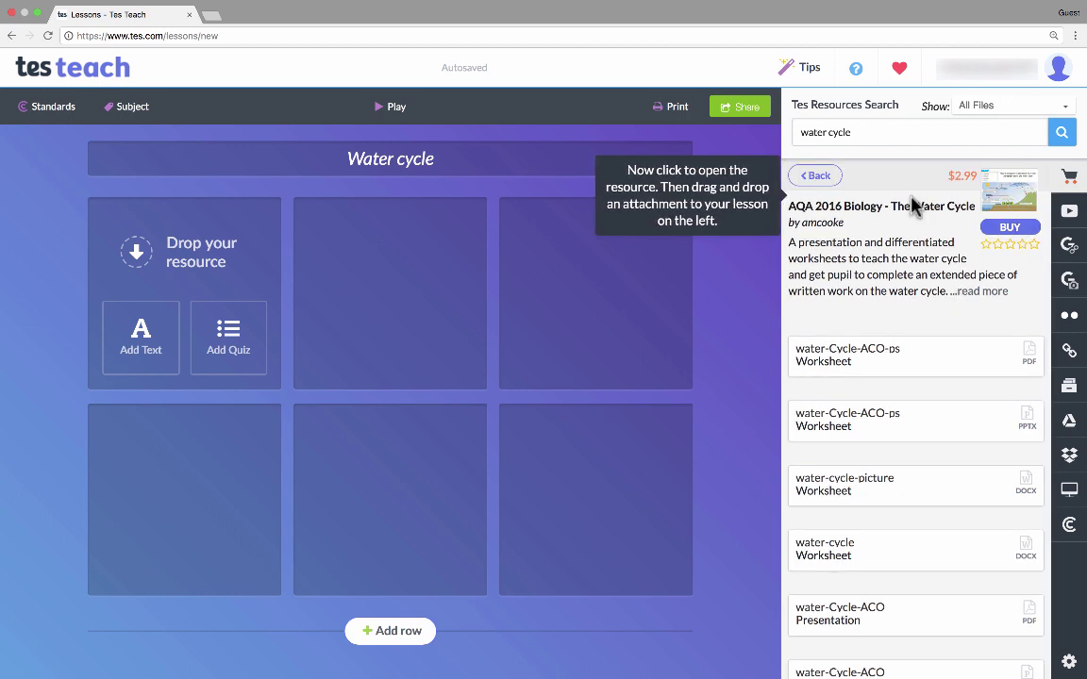
left_click(815, 179)
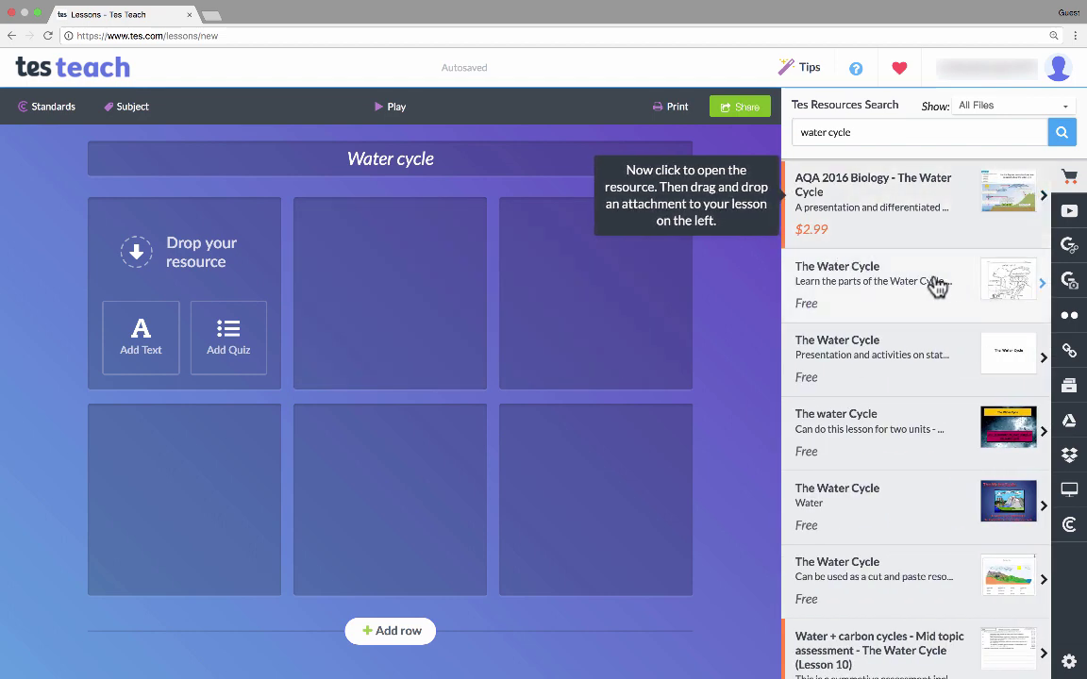
Open the second 'The Water Cycle' resource and look through its worksheet preview.
left_click(991, 291)
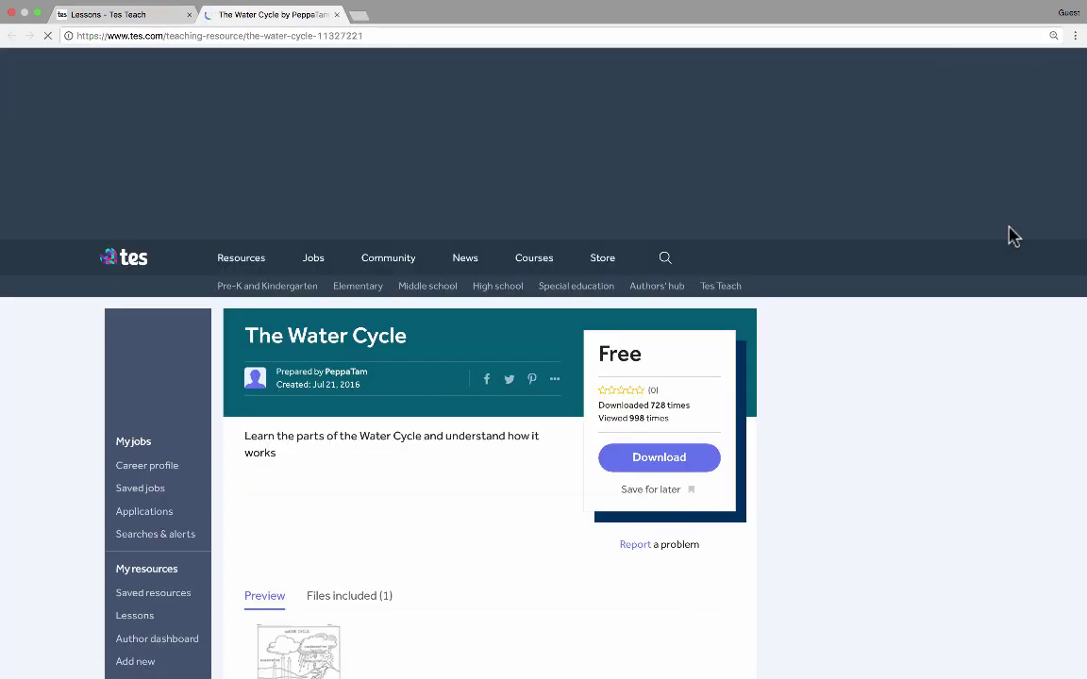
scroll(347, 510, "down", 3)
left_click(303, 396)
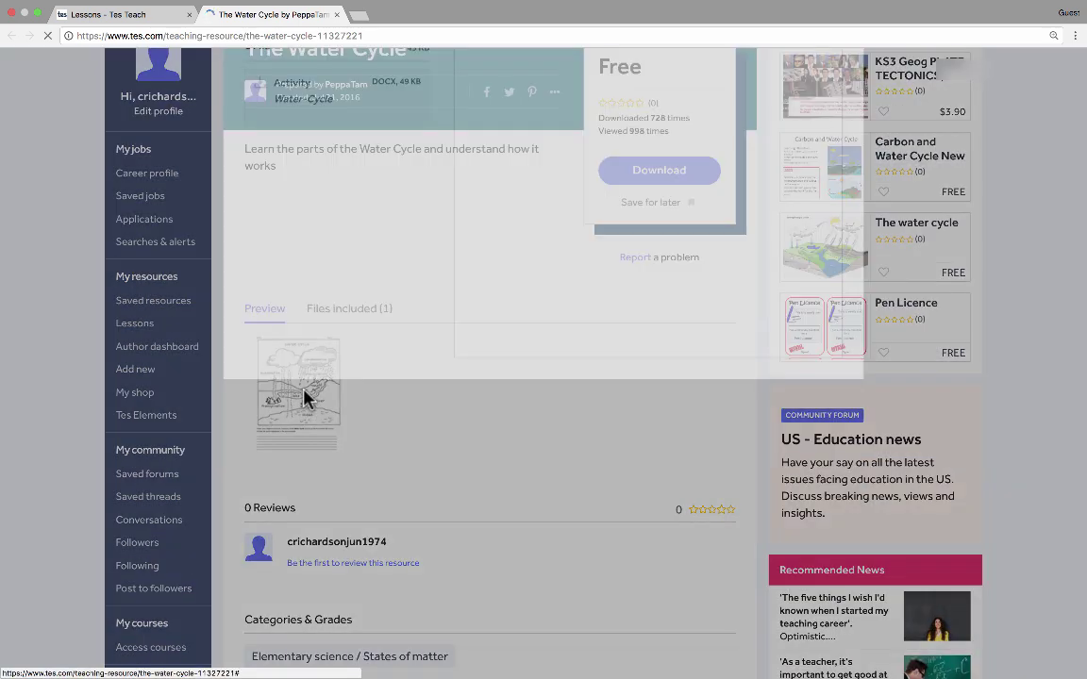
scroll(642, 242, "down", 3)
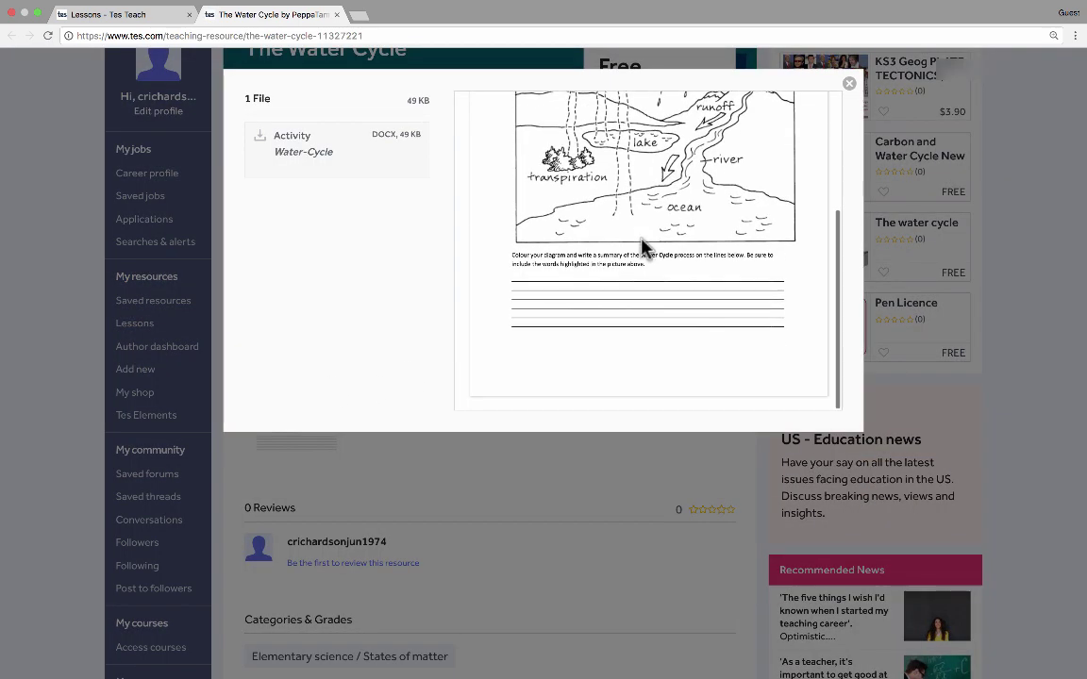
scroll(642, 242, "up", 3)
scroll(643, 243, "down", 3)
left_click_drag(517, 248, 607, 326)
scroll(578, 288, "up", 1)
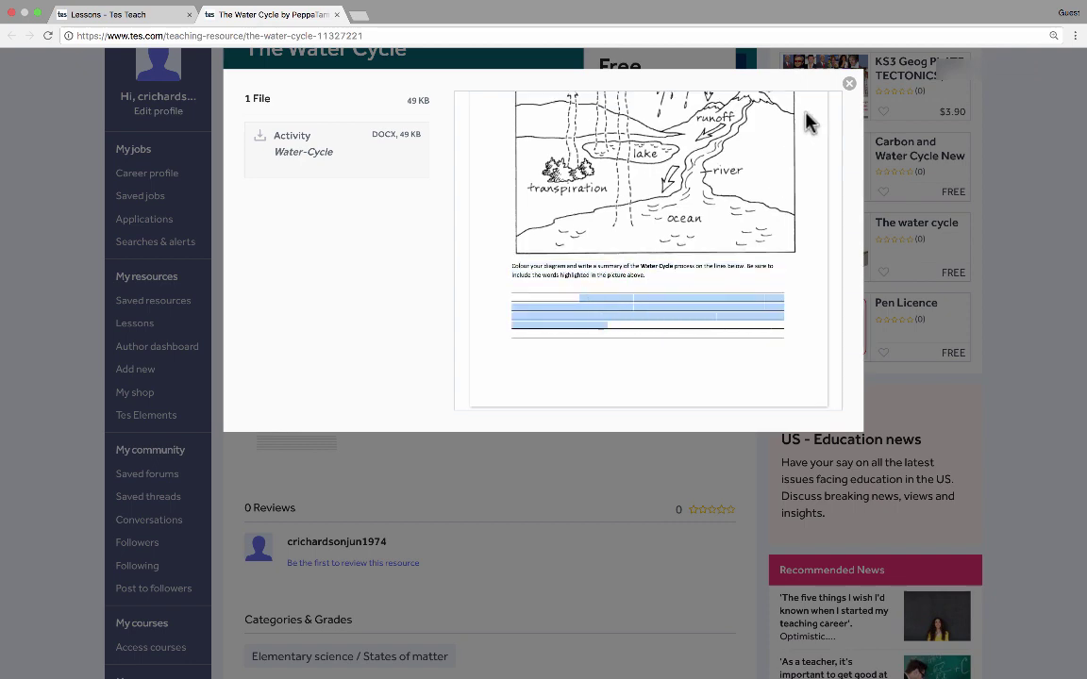
left_click(849, 83)
scroll(599, 273, "up", 5)
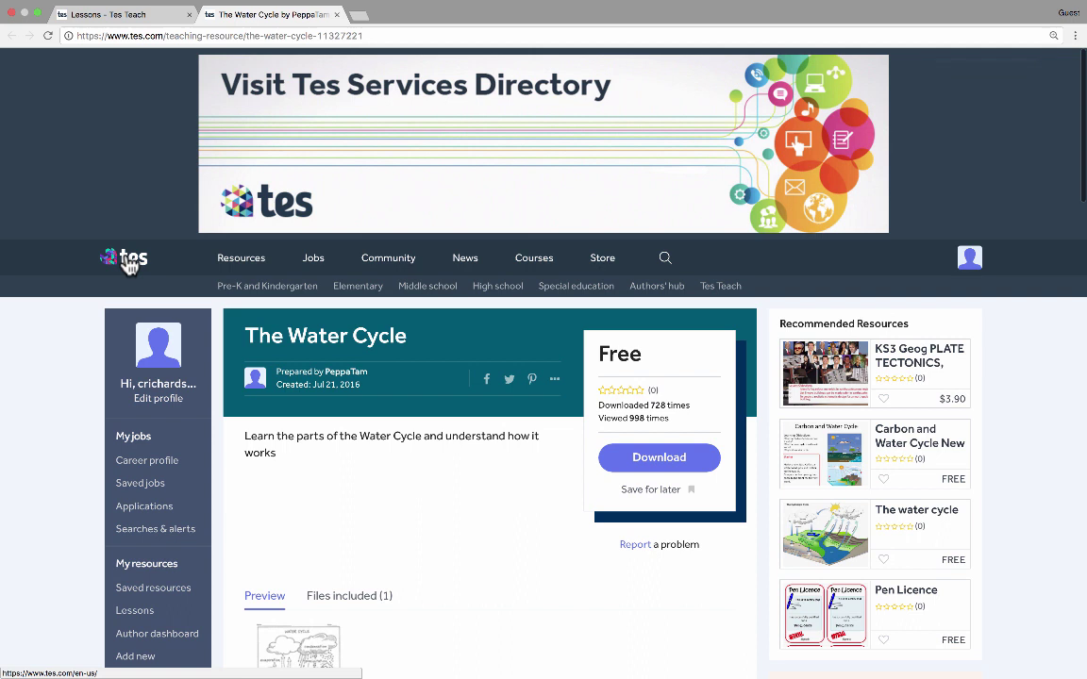
Add the Water-Cycle Activity file to the lesson and look over the third Water Cycle resource.
left_click(337, 16)
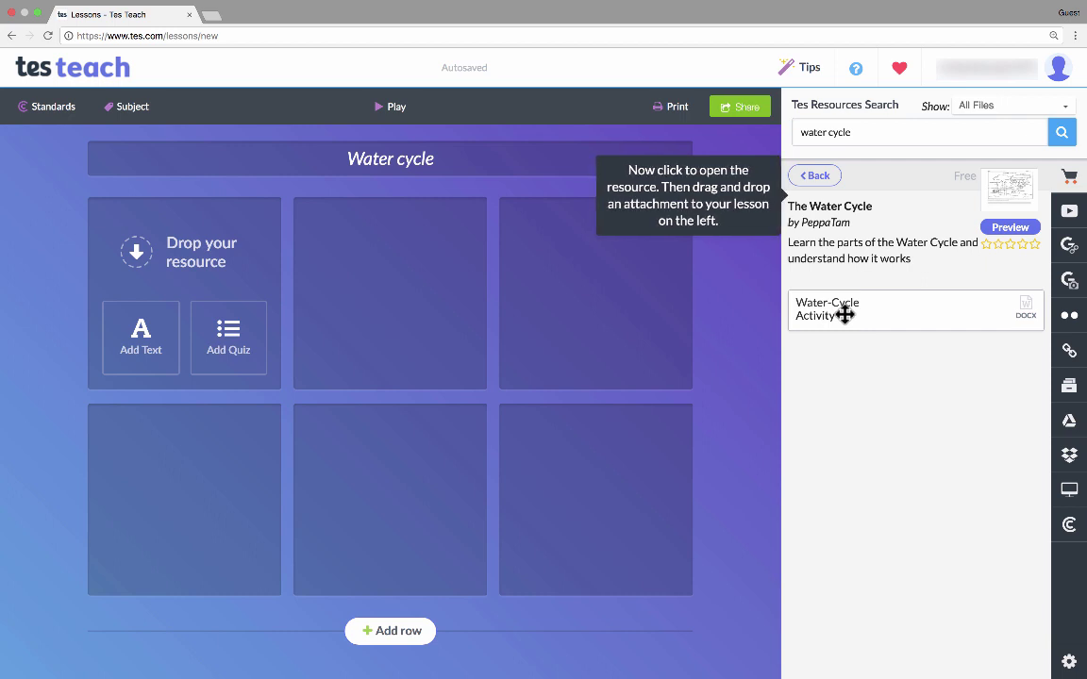
left_click_drag(845, 315, 400, 286)
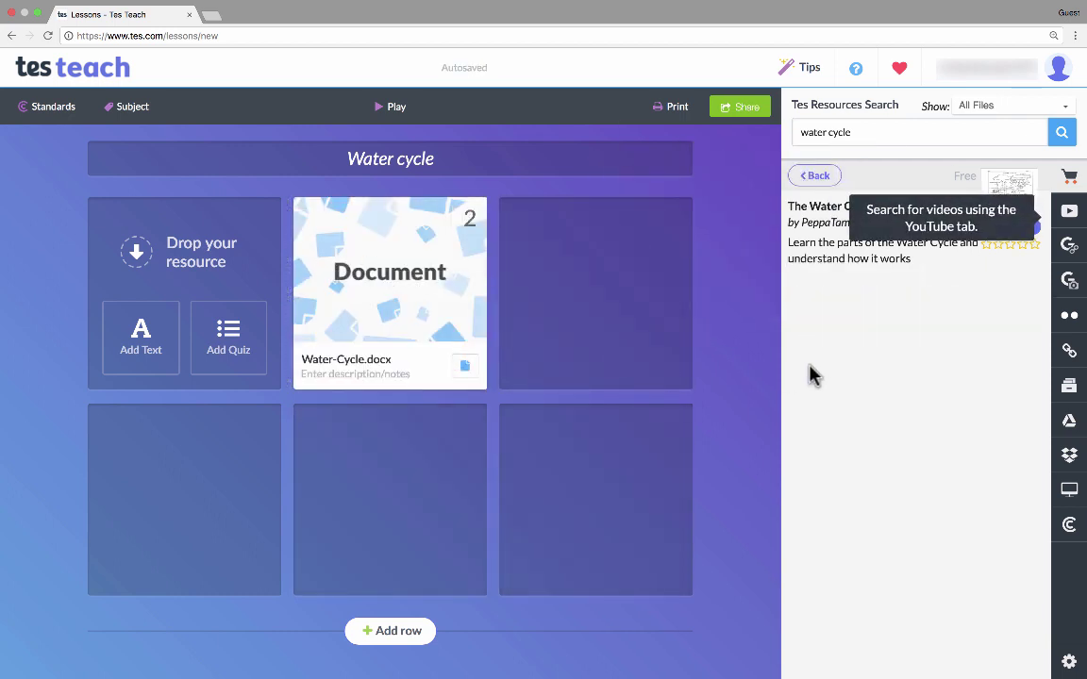
left_click(819, 180)
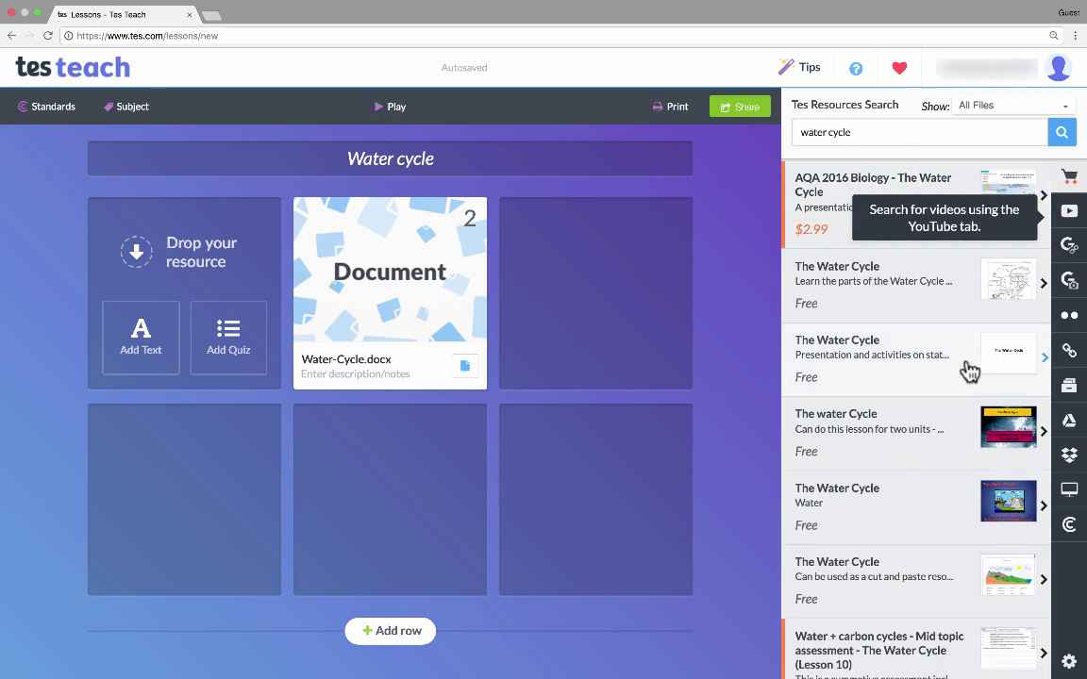
left_click(1004, 369)
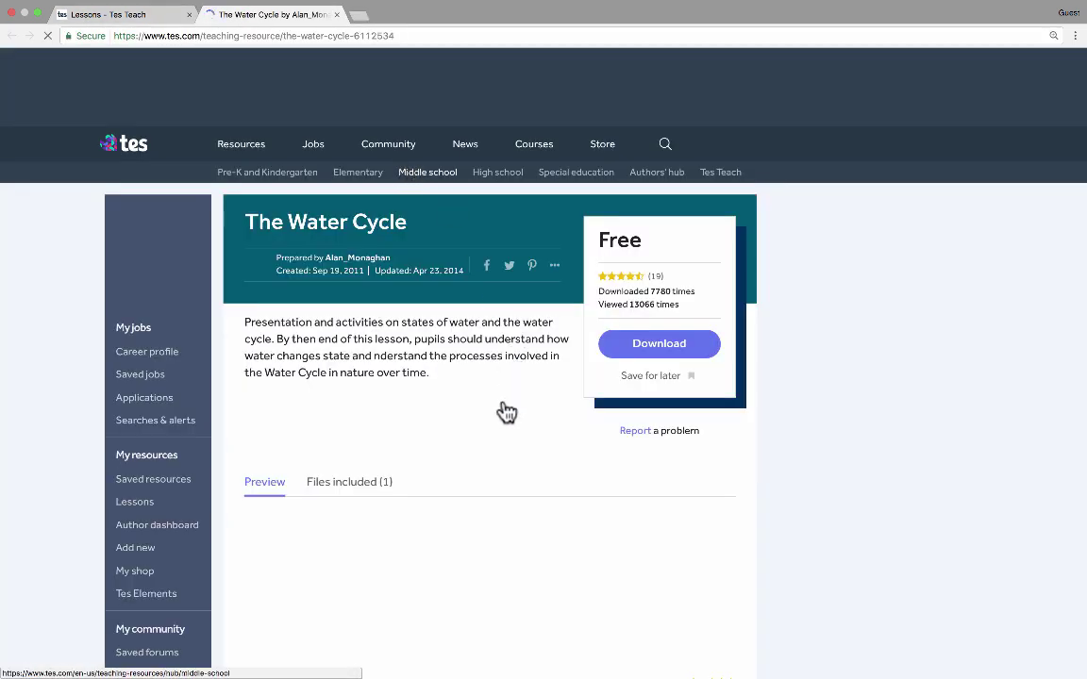
scroll(376, 524, "down", 2)
left_click(337, 15)
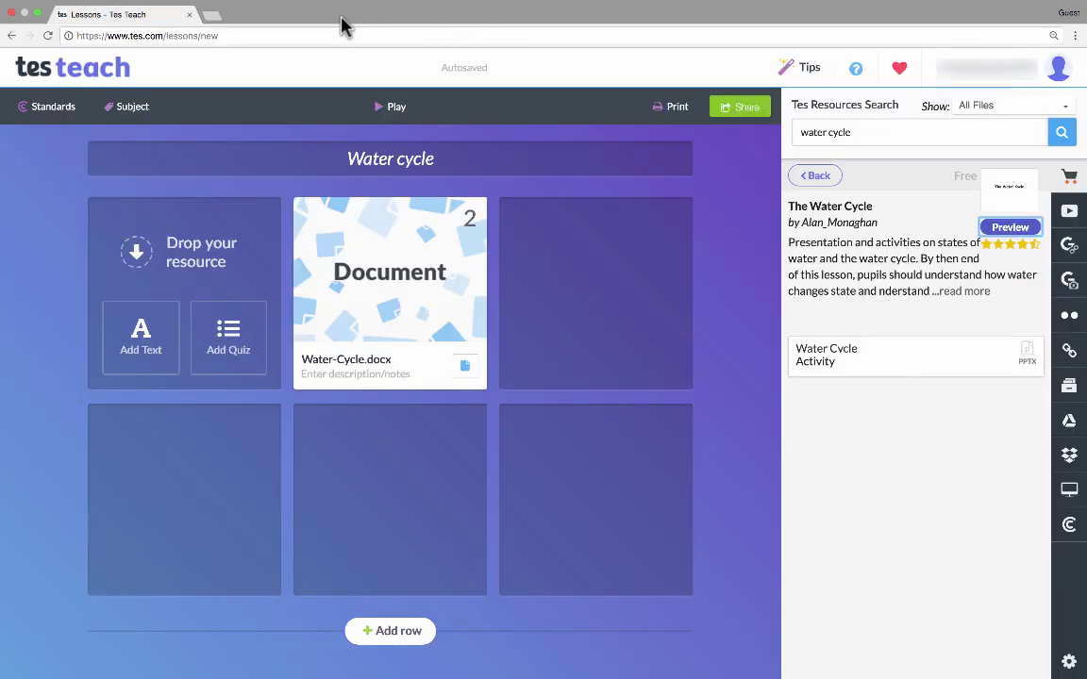
left_click(817, 174)
scroll(961, 500, "down", 3)
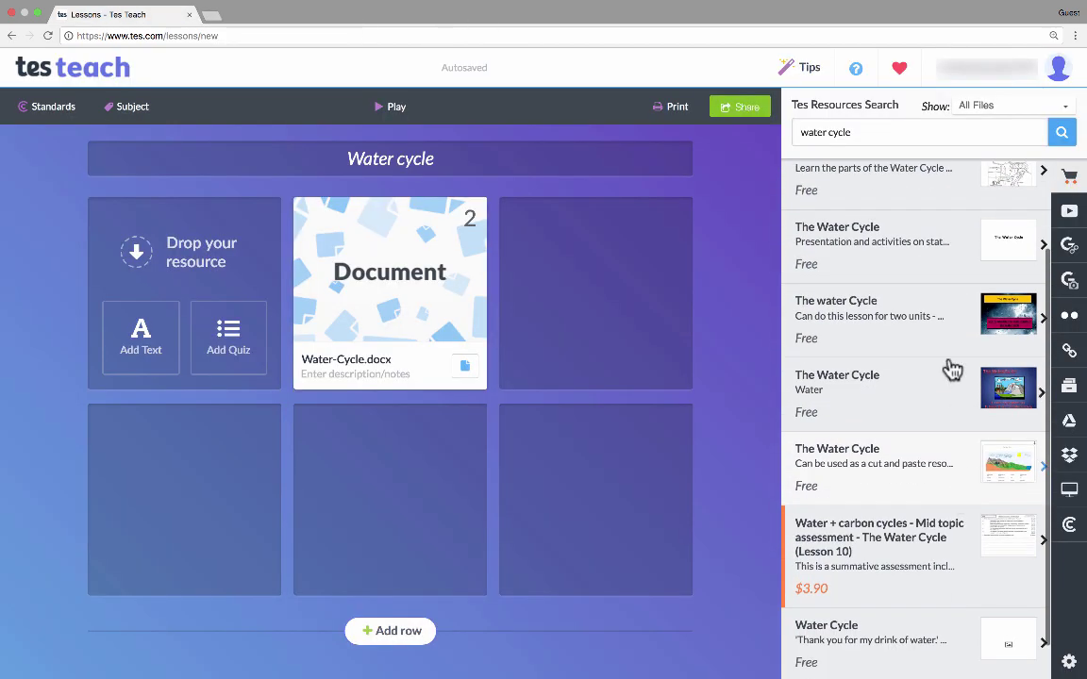
Add The-water-Cycle presentation, the LA-danny rain droplet story, Water-cycle-key-terms and the TheWaterCycle PDF to tiles.
left_click(919, 326)
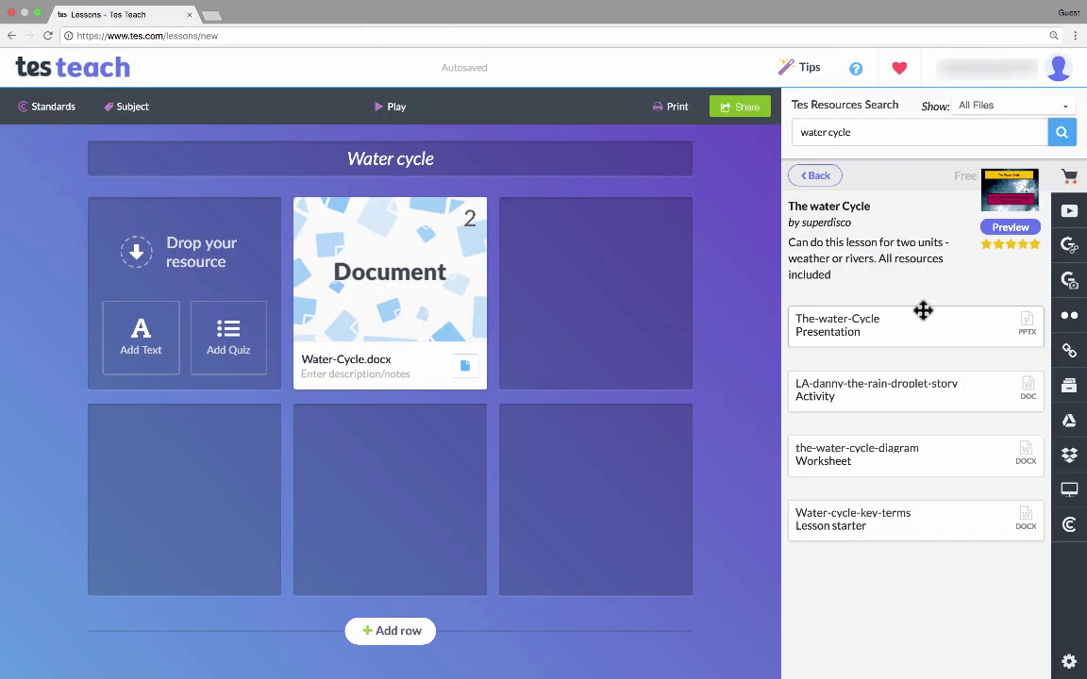
left_click_drag(886, 327, 632, 316)
left_click_drag(844, 335, 377, 477)
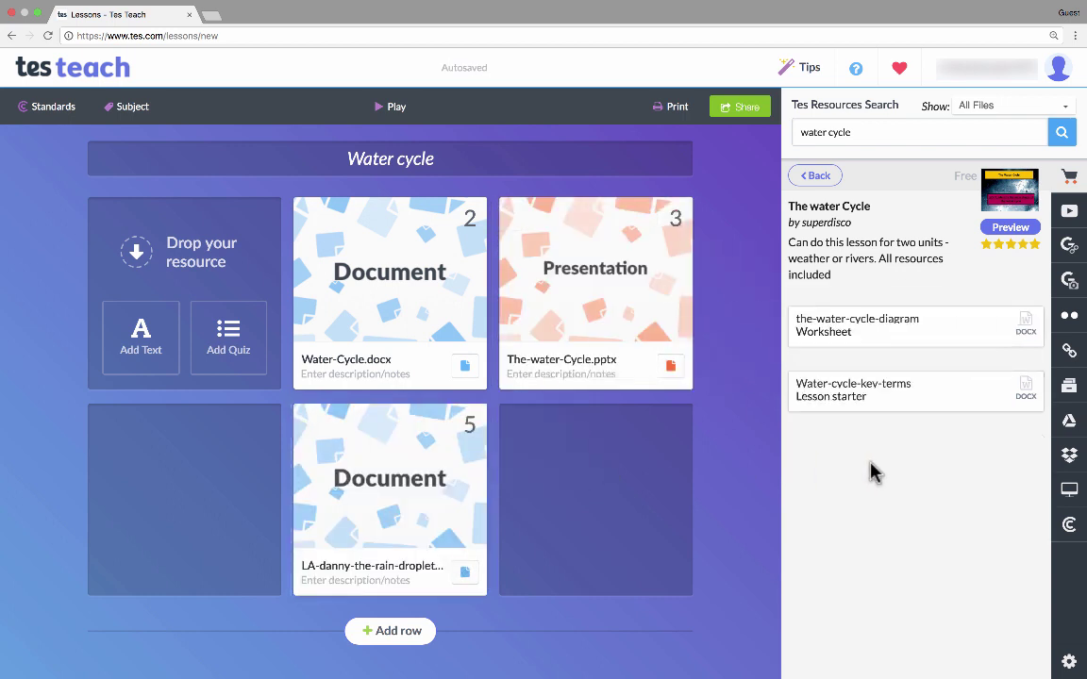
left_click_drag(854, 392, 207, 518)
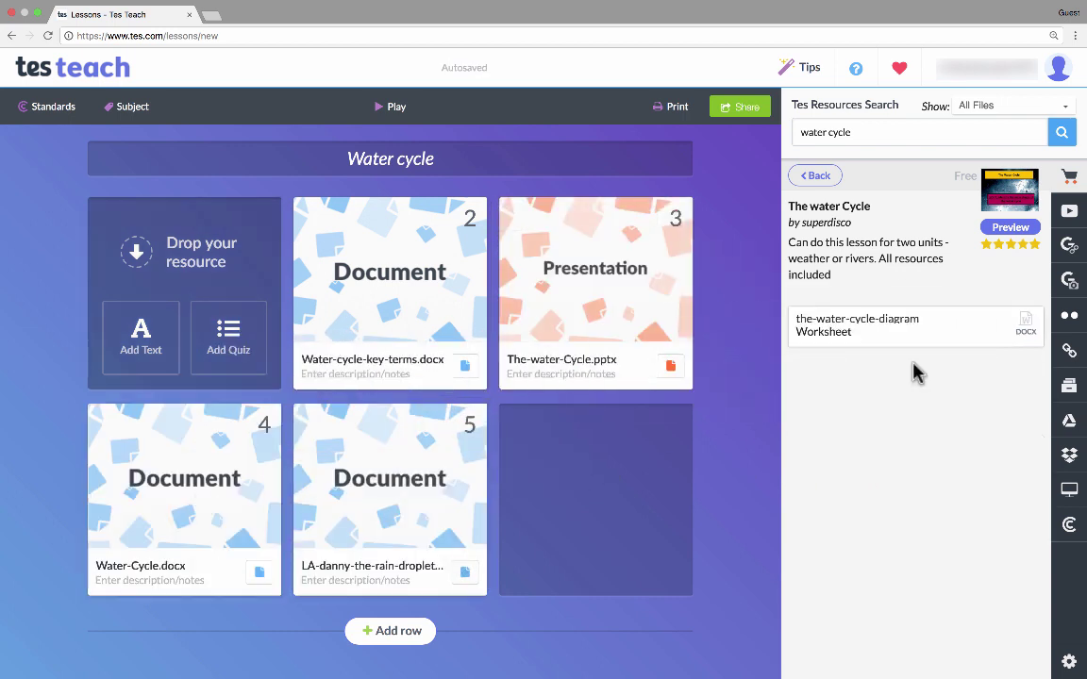
left_click(817, 176)
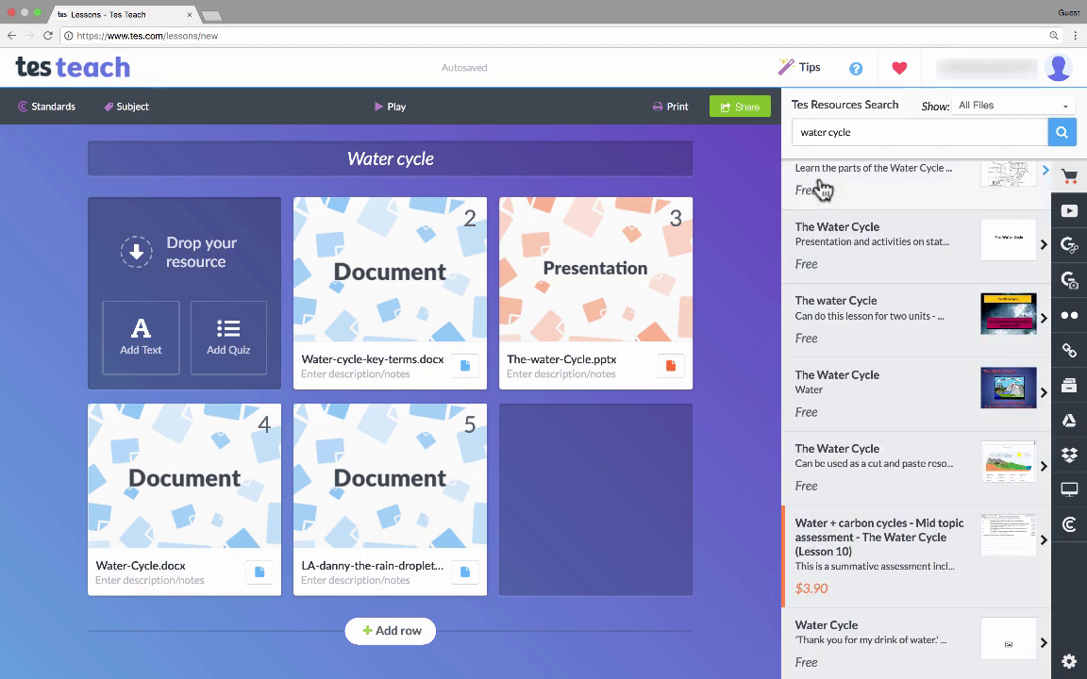
left_click(965, 466)
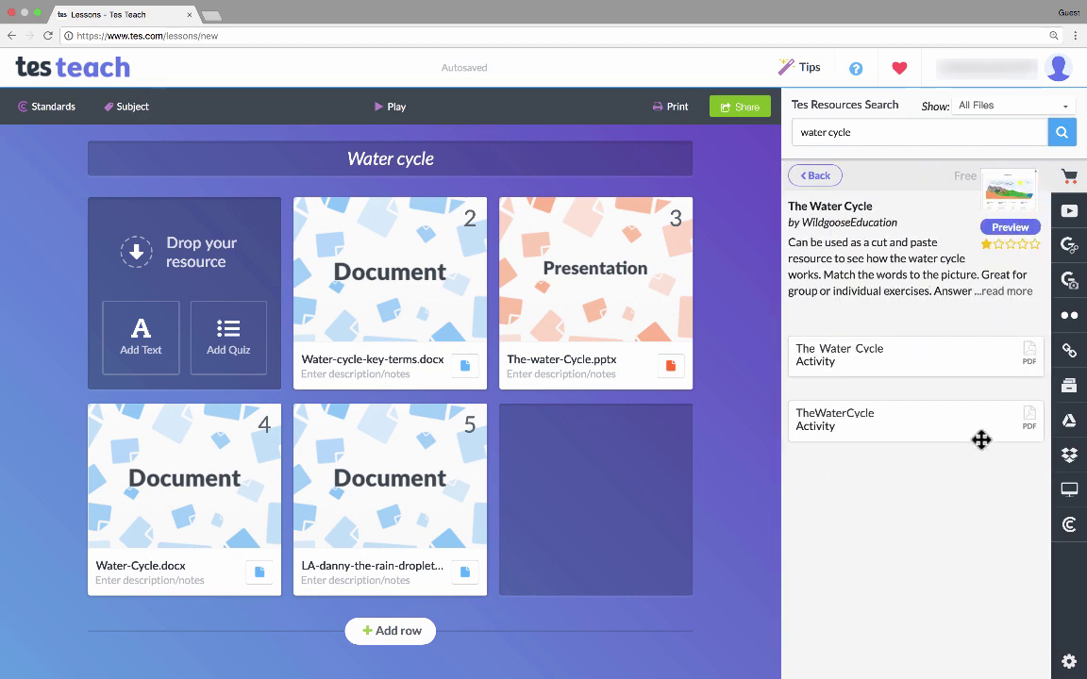
left_click_drag(867, 420, 585, 488)
left_click(838, 177)
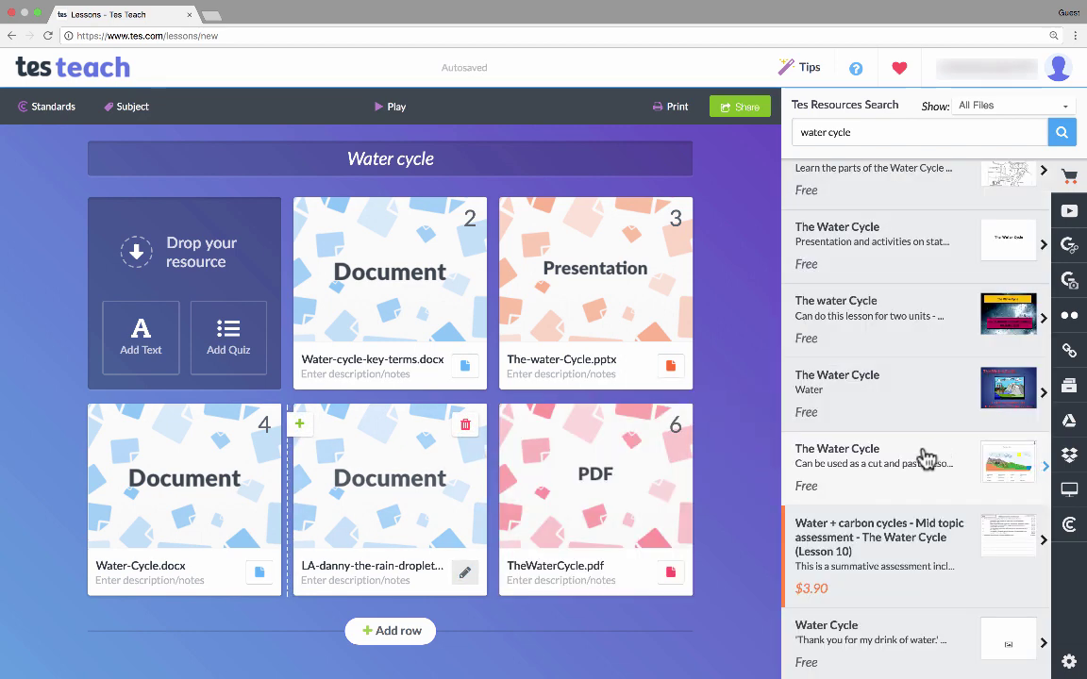
Load more results, open the Water Cycle diagram resource, and try placing its Water-Cycle Activity file.
scroll(926, 457, "down", 2)
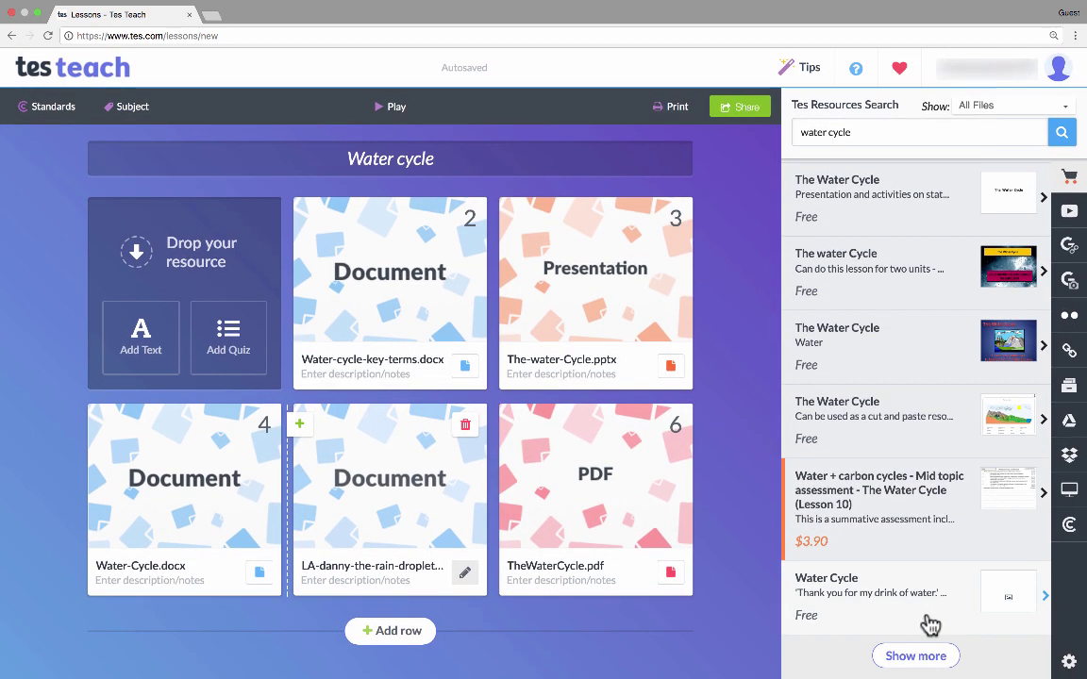
left_click(929, 656)
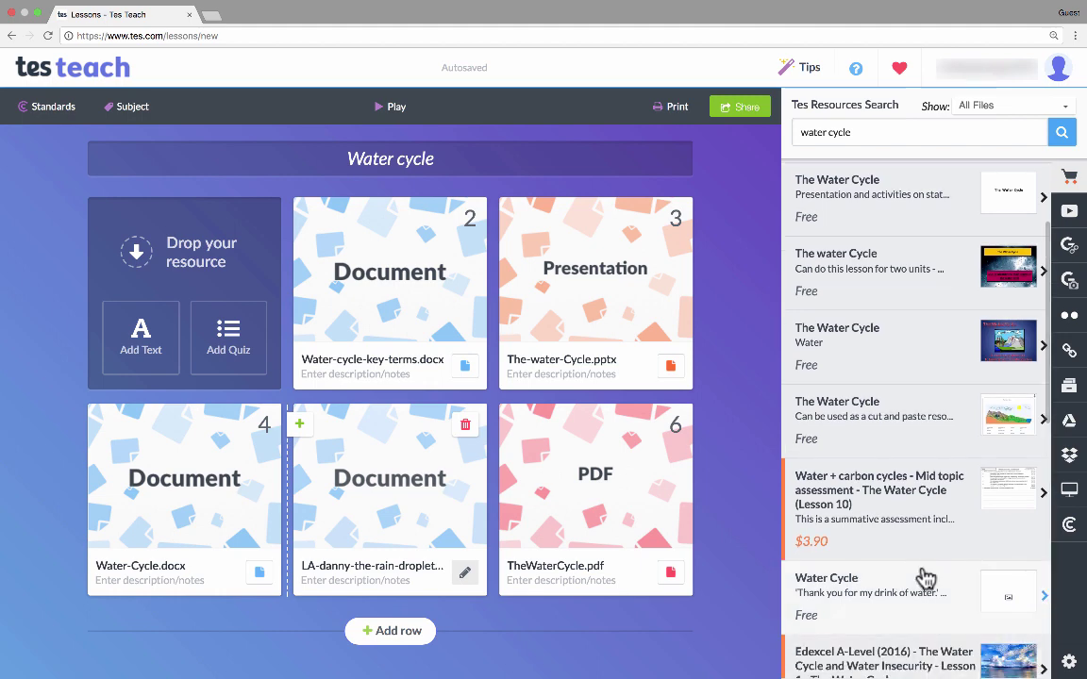
scroll(924, 577, "down", 2)
scroll(922, 582, "down", 5)
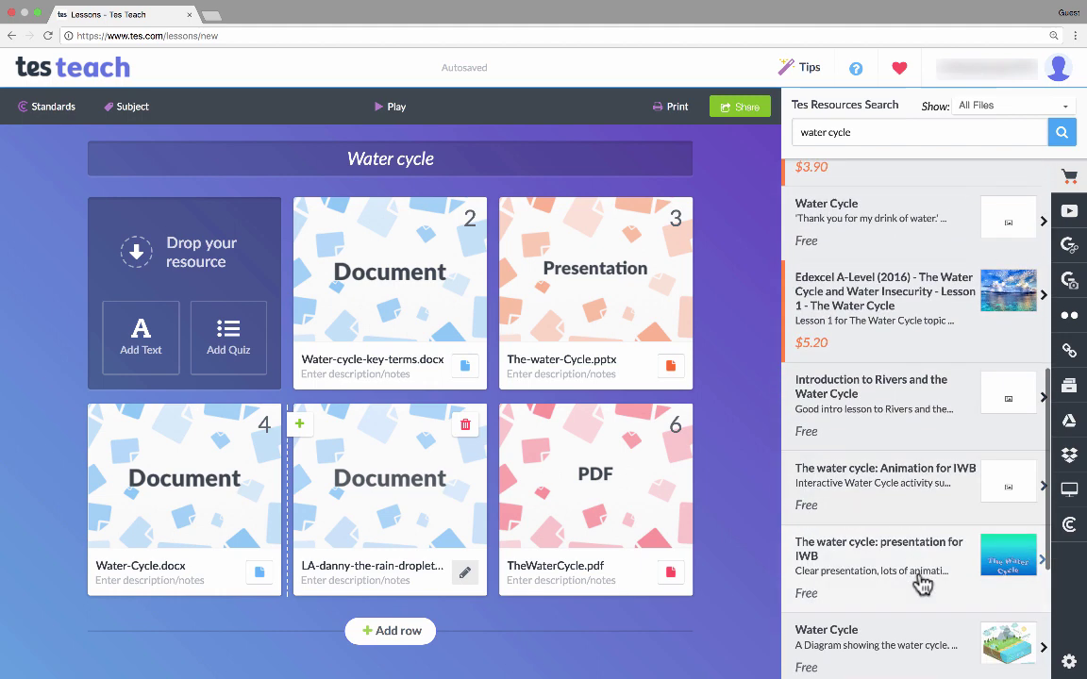
scroll(923, 580, "down", 2)
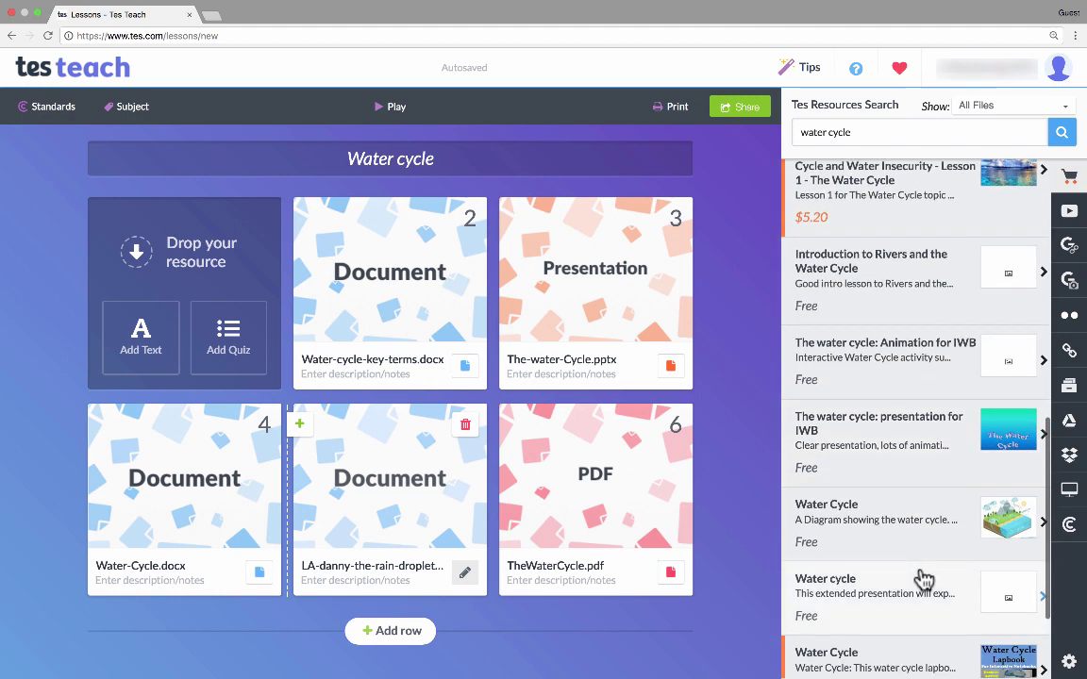
left_click(893, 530)
left_click_drag(827, 355, 492, 555)
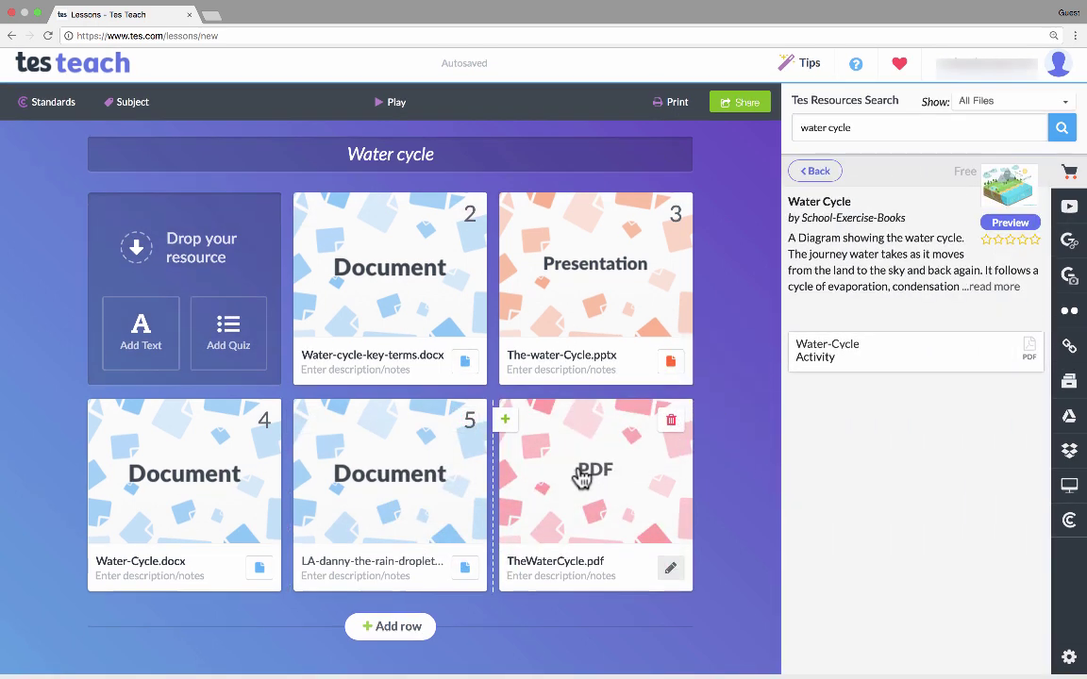
Add a new row and place the Water-Cycle Activity PDF in it as the seventh tile.
left_click(408, 641)
left_click_drag(772, 357, 160, 623)
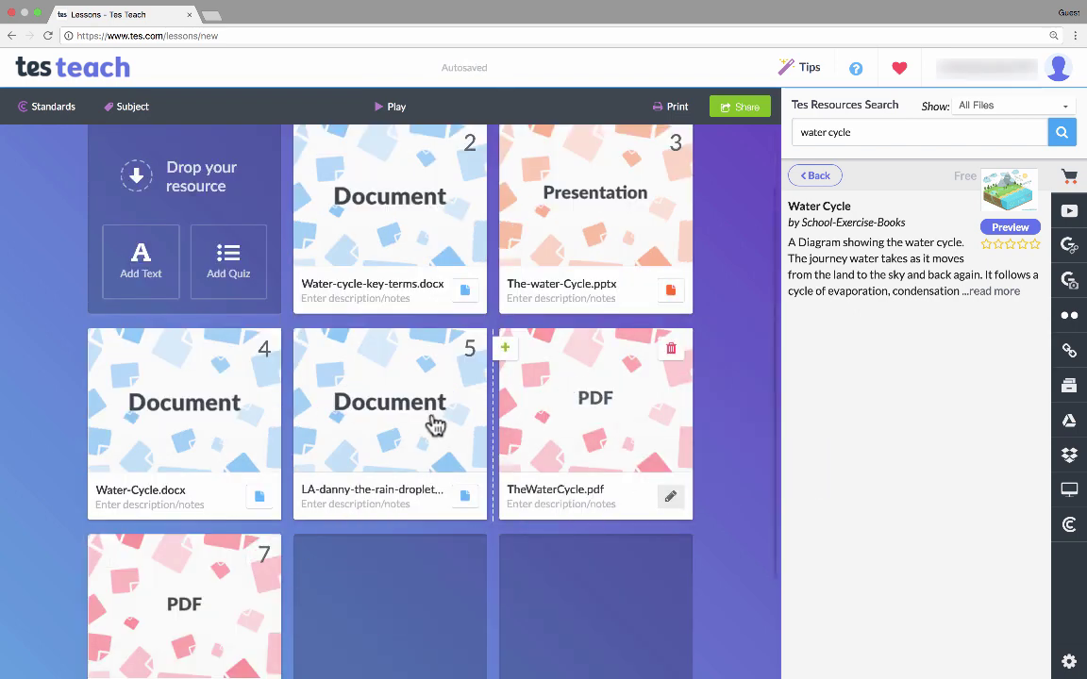
scroll(273, 303, "up", 2)
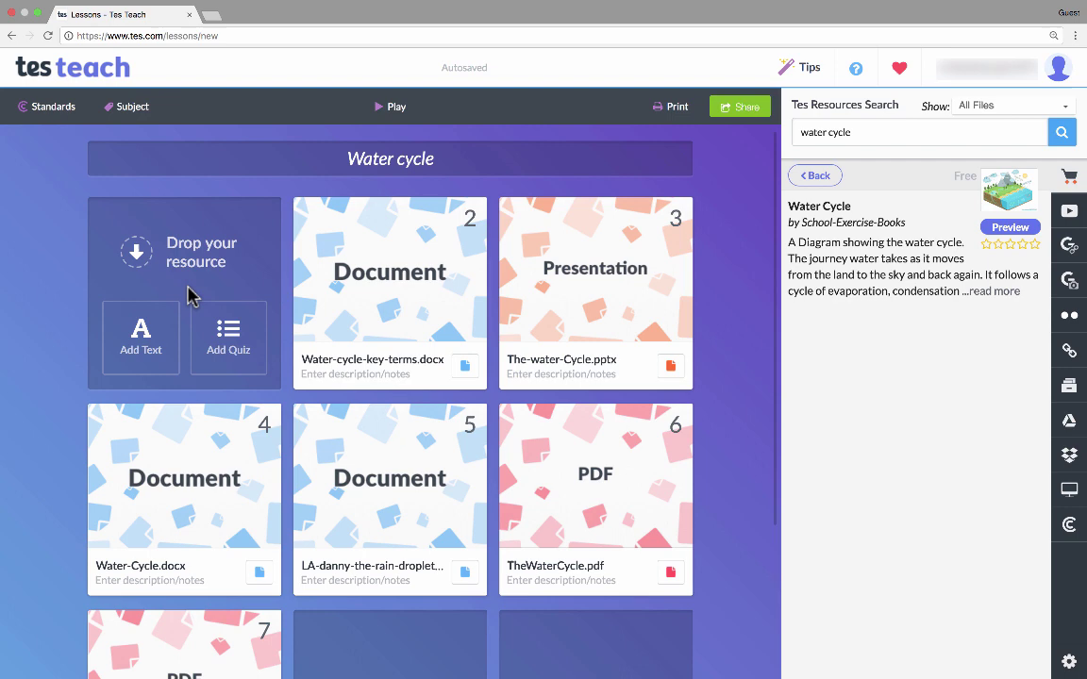
left_click(817, 177)
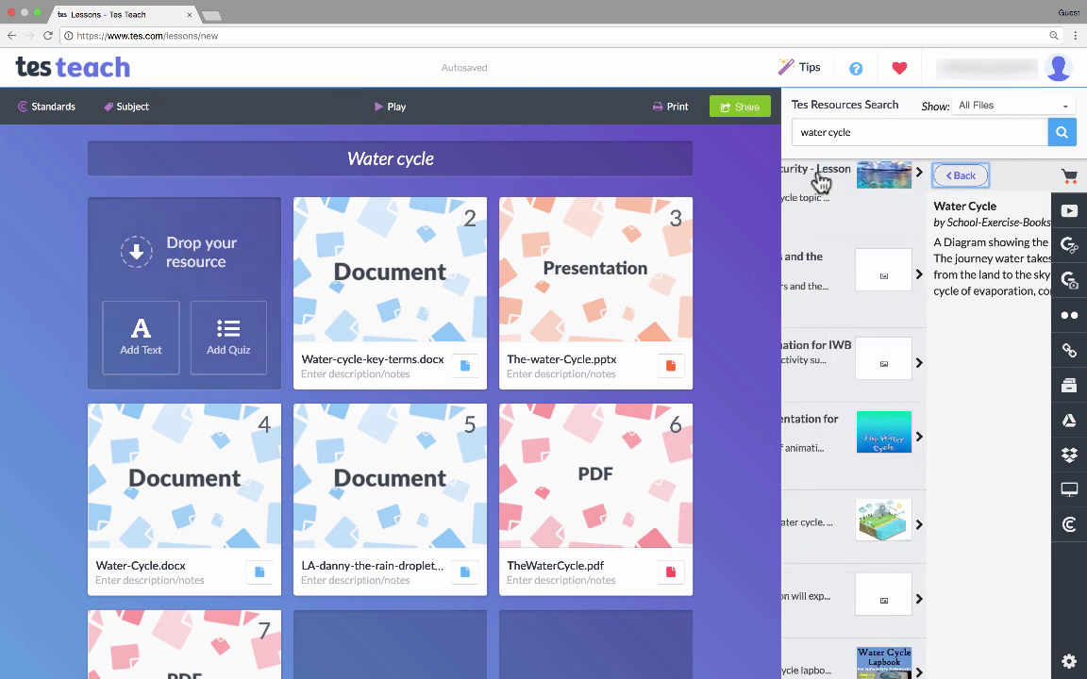
scroll(945, 347, "down", 1)
scroll(944, 351, "down", 2)
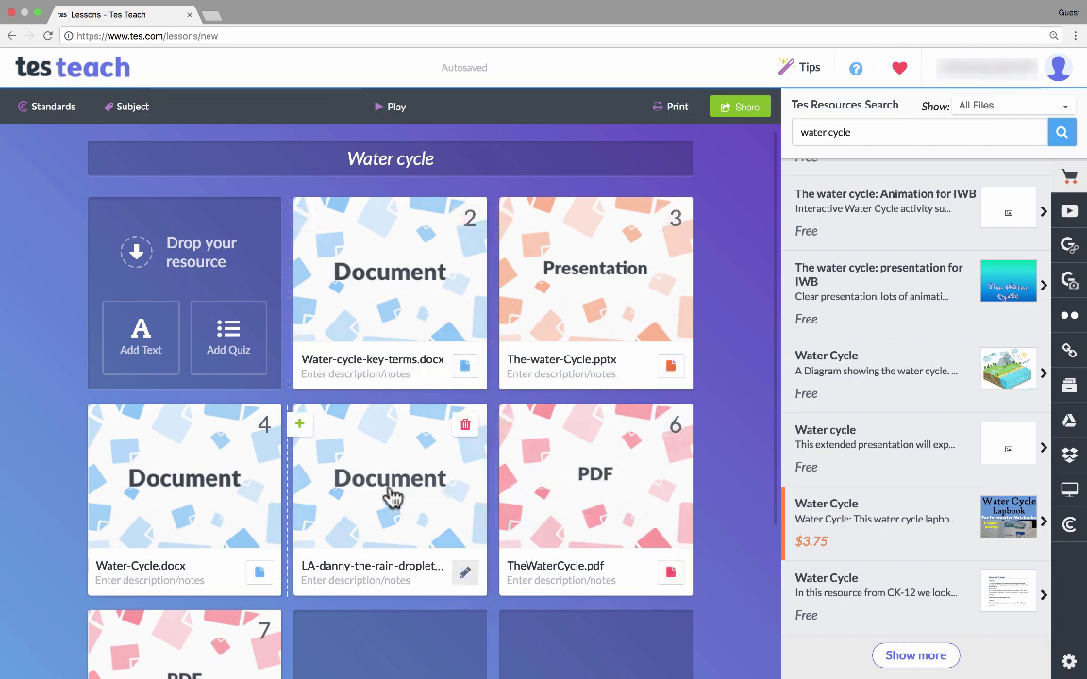
left_click(568, 498)
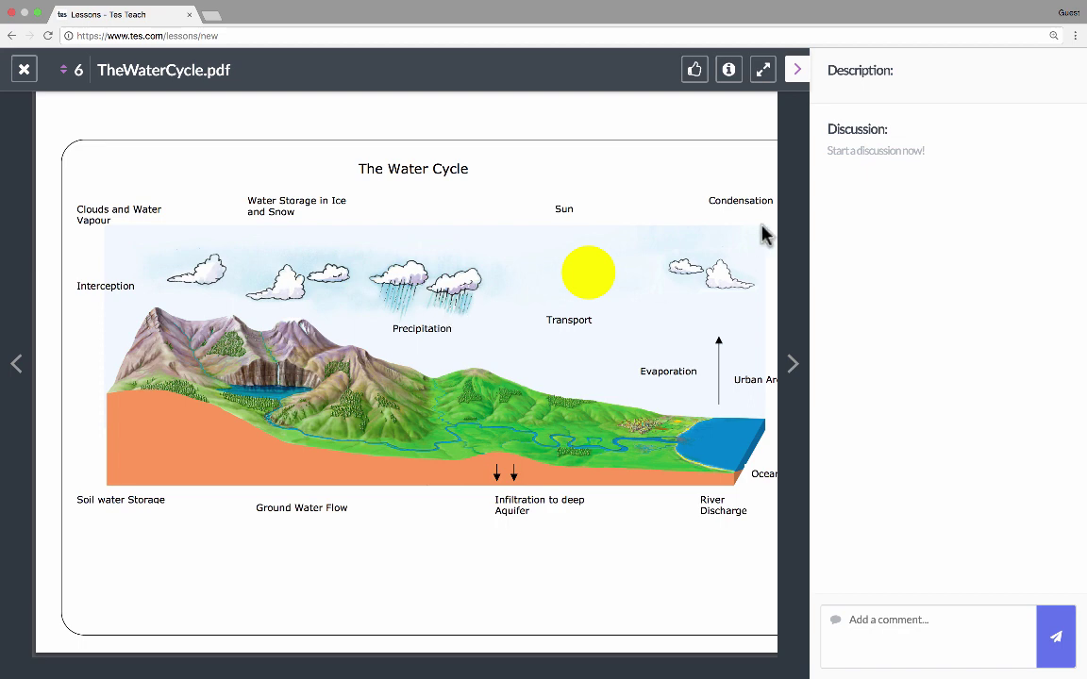
key("Escape")
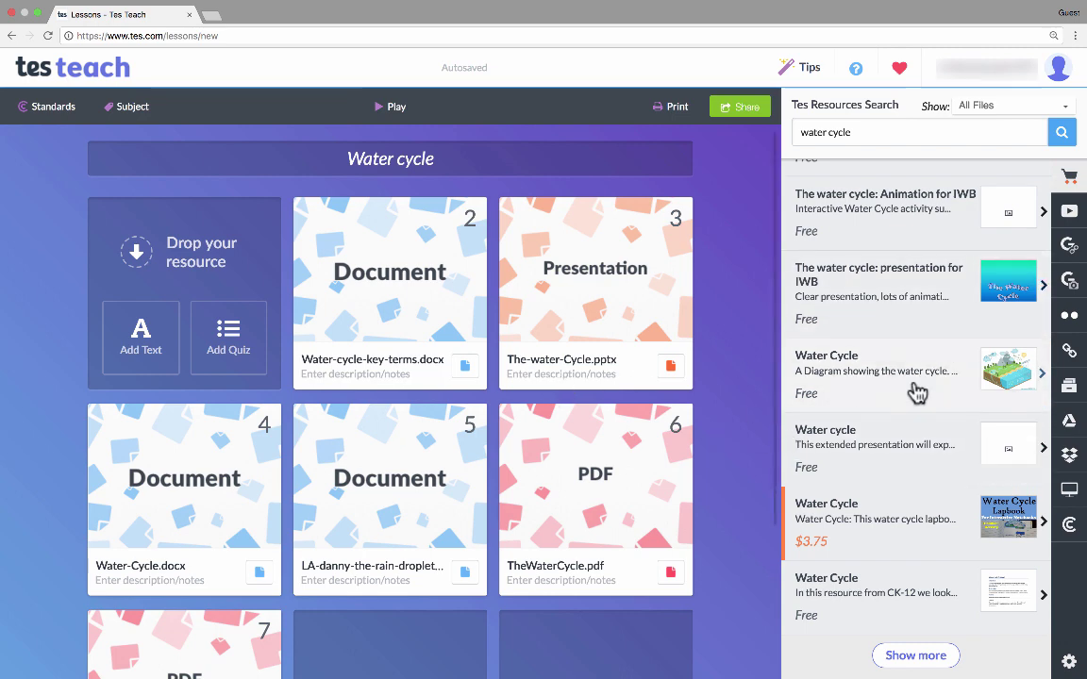
scroll(1033, 195, "up", 10)
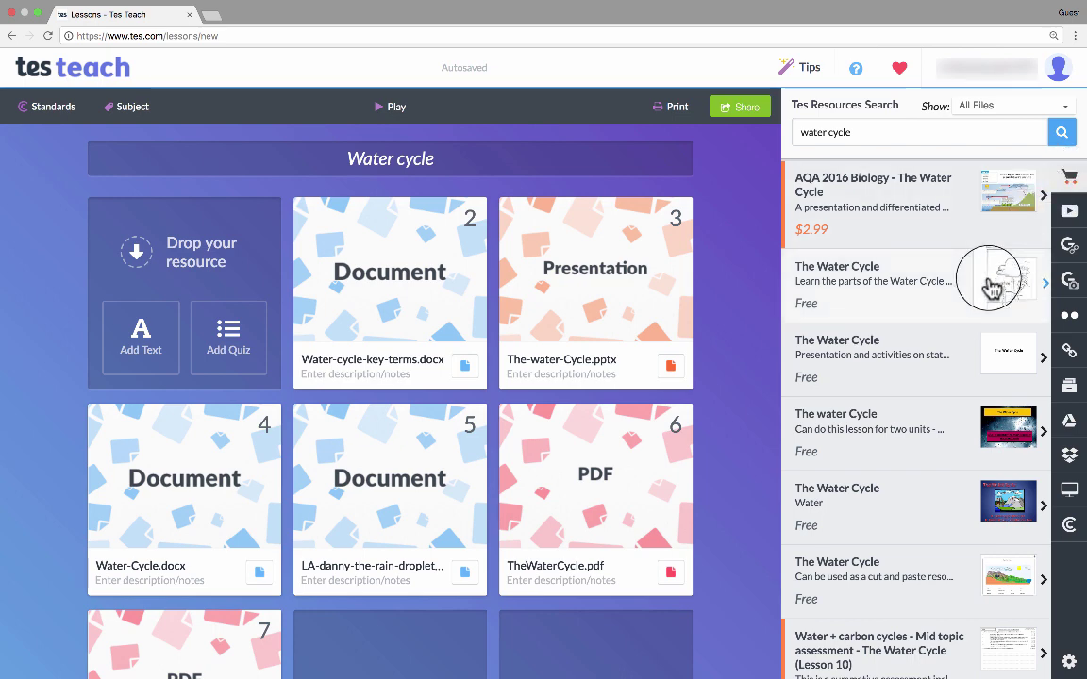
Add the YouTube 'Water Cycle Song Video' to slot 8.
left_click(1069, 212)
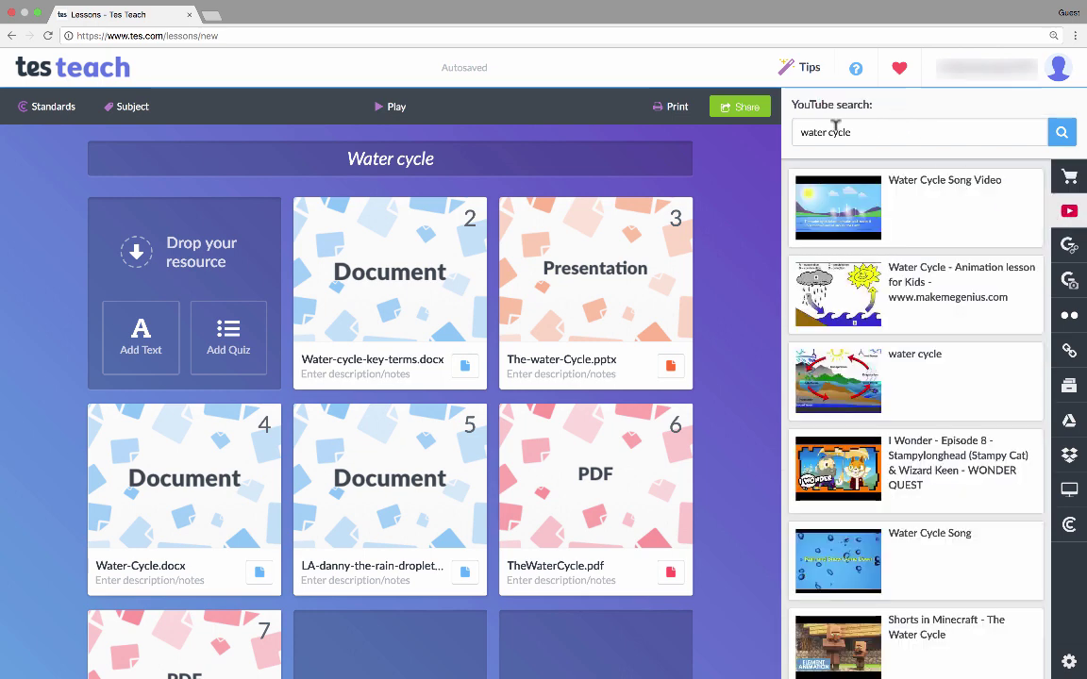
mouse_move(873, 199)
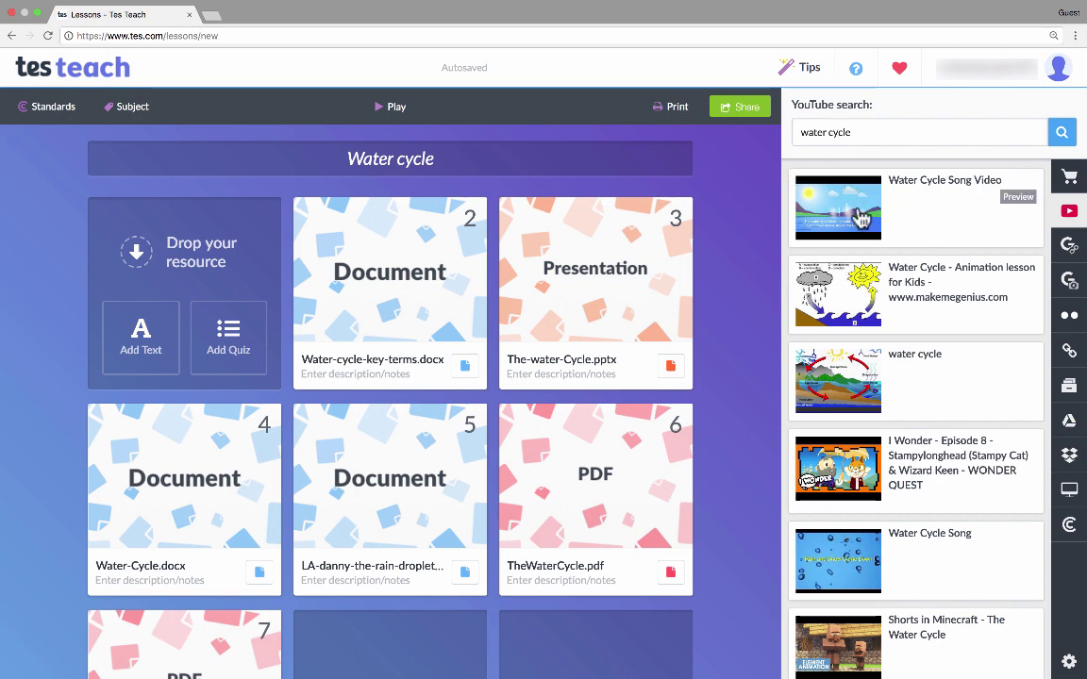
left_click_drag(860, 218, 415, 651)
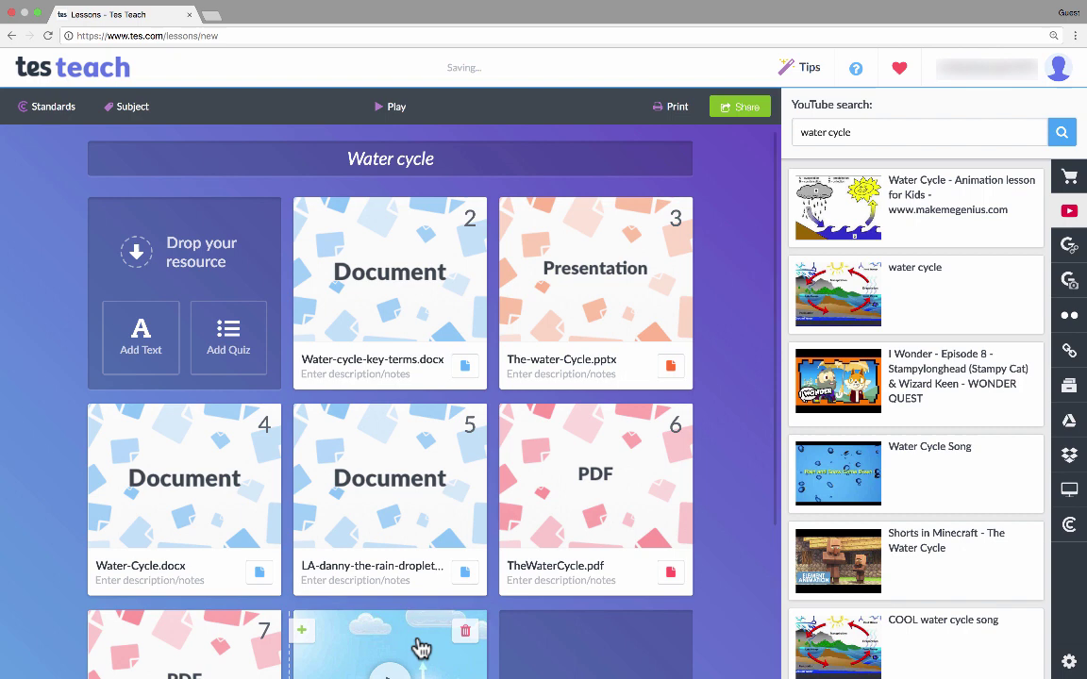
Preview the song video, then add the 'The Water Cycle' video to slot 9.
scroll(466, 619, "down", 2)
left_click(389, 498)
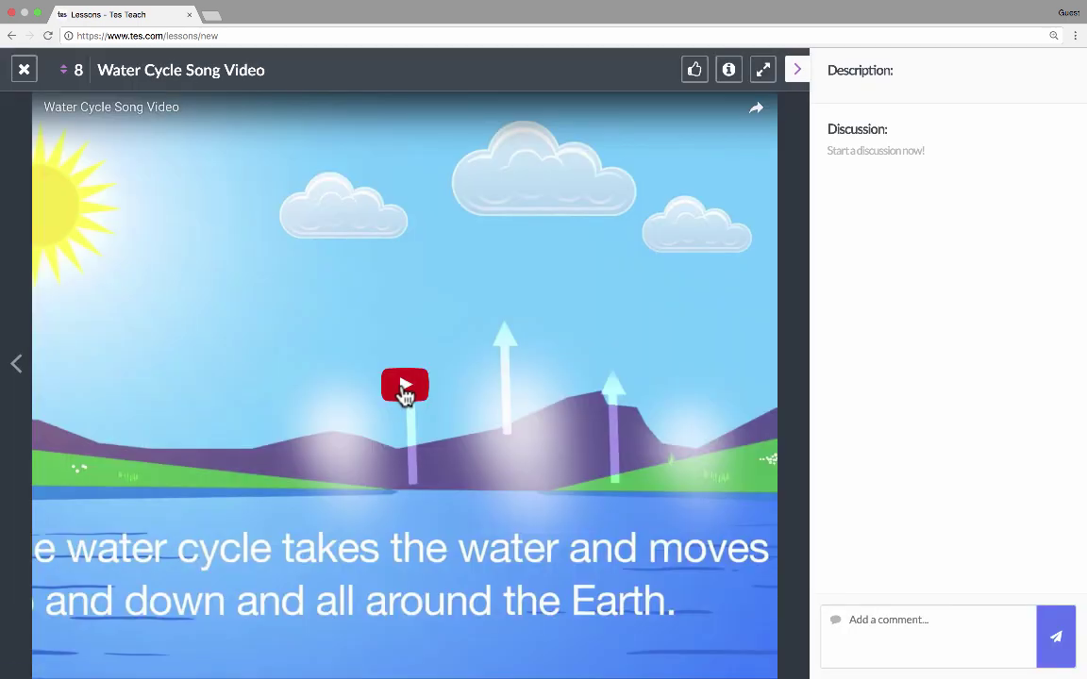
left_click(402, 387)
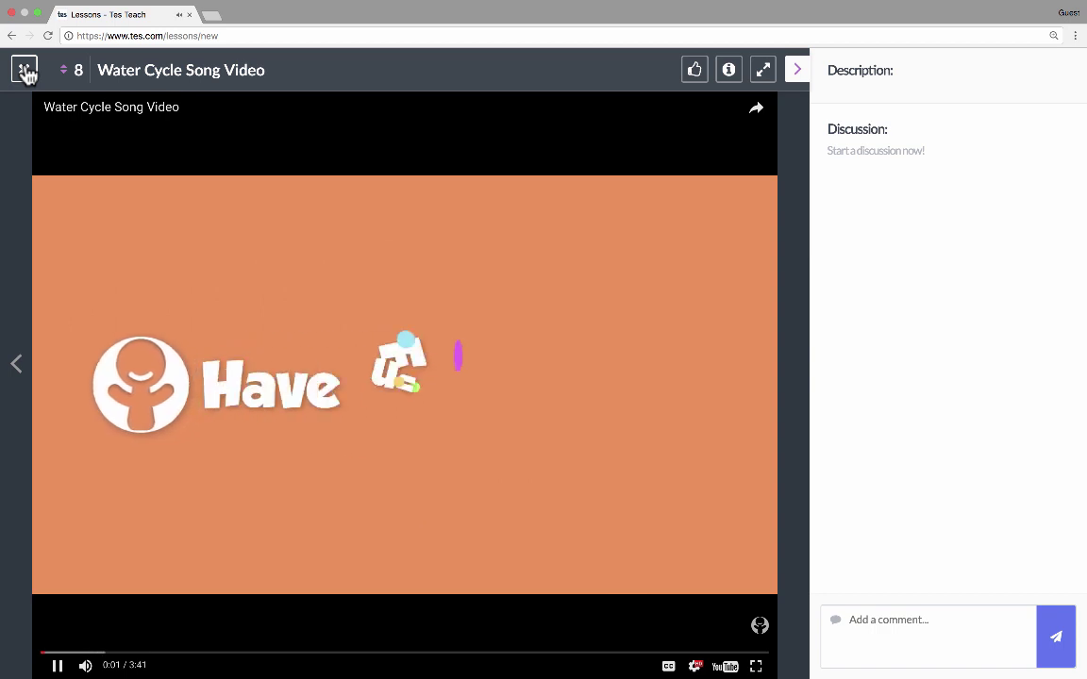
left_click(26, 72)
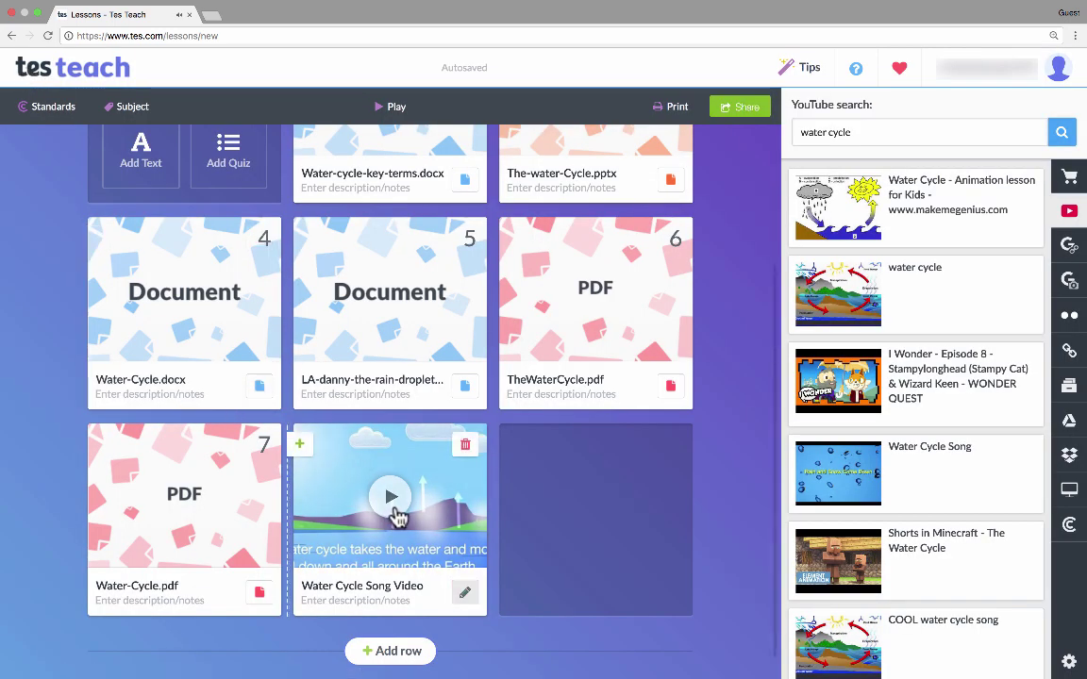
left_click(392, 498)
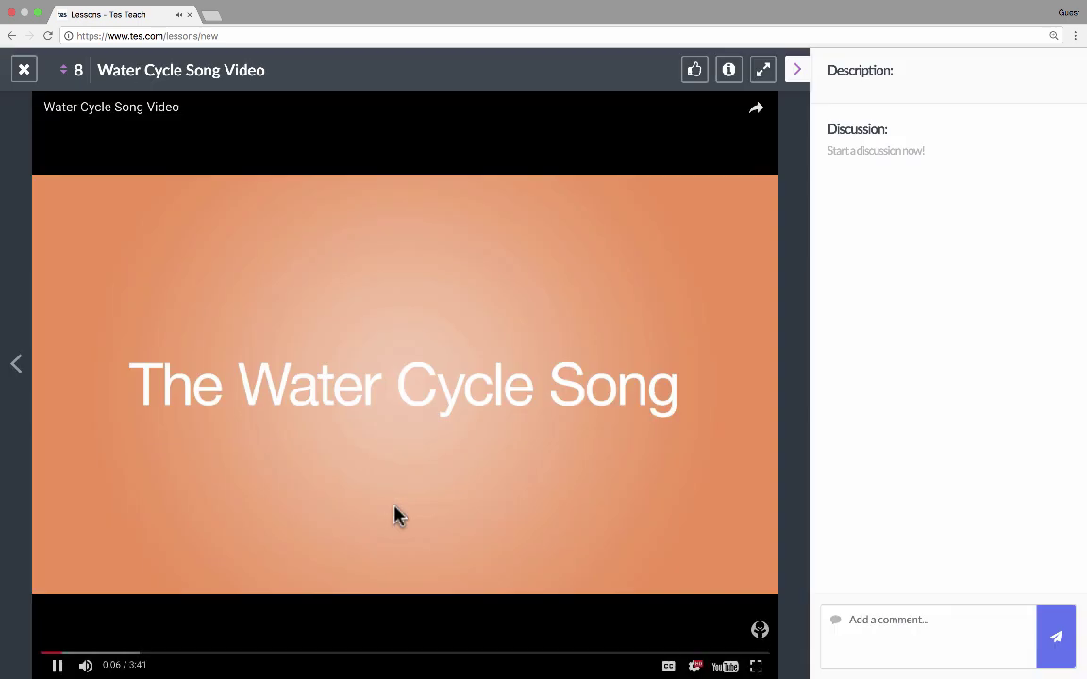
left_click(56, 667)
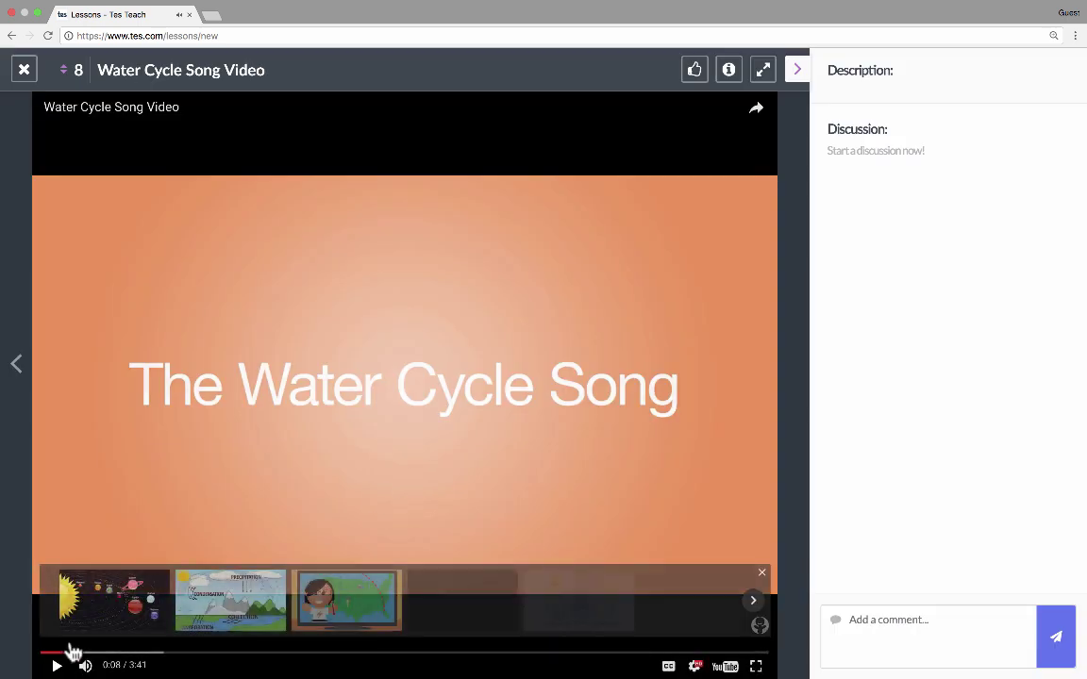
left_click(24, 71)
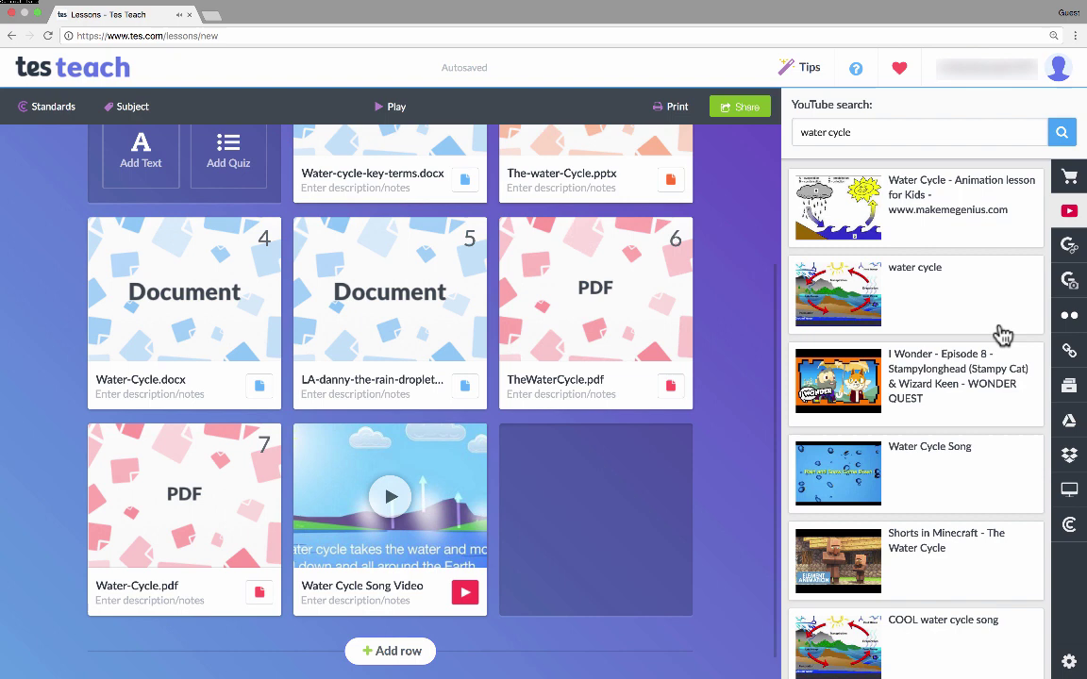
scroll(1009, 325, "down", 3)
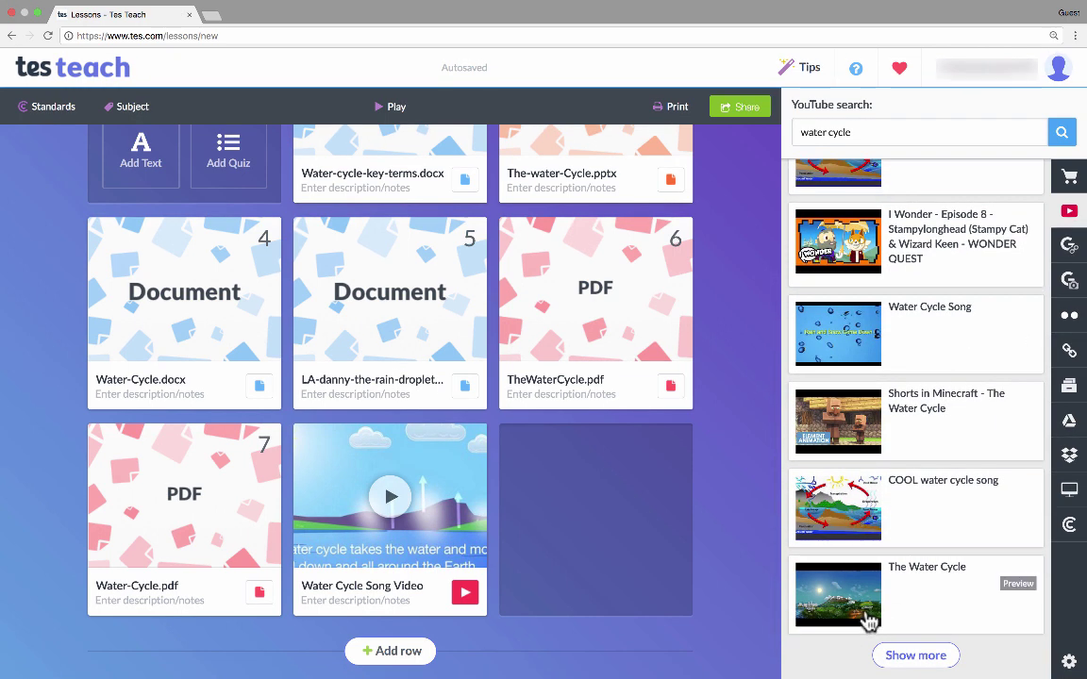
left_click_drag(866, 619, 638, 513)
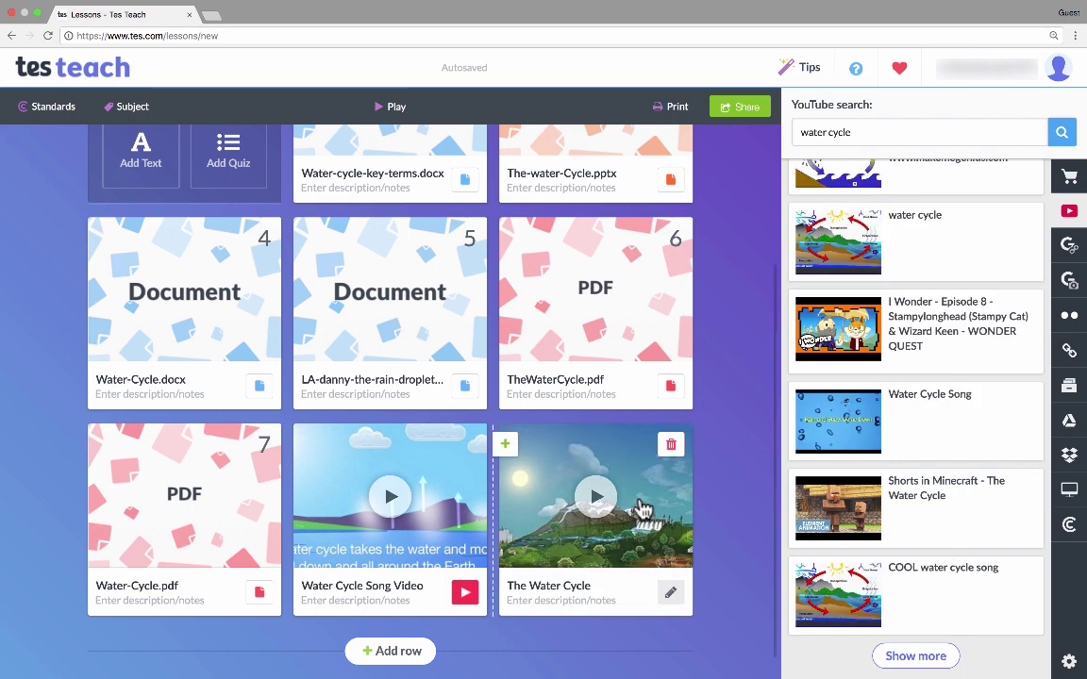
Add the 'Water Cycle' Google web result as a link card in a new bottom row.
left_click(1069, 247)
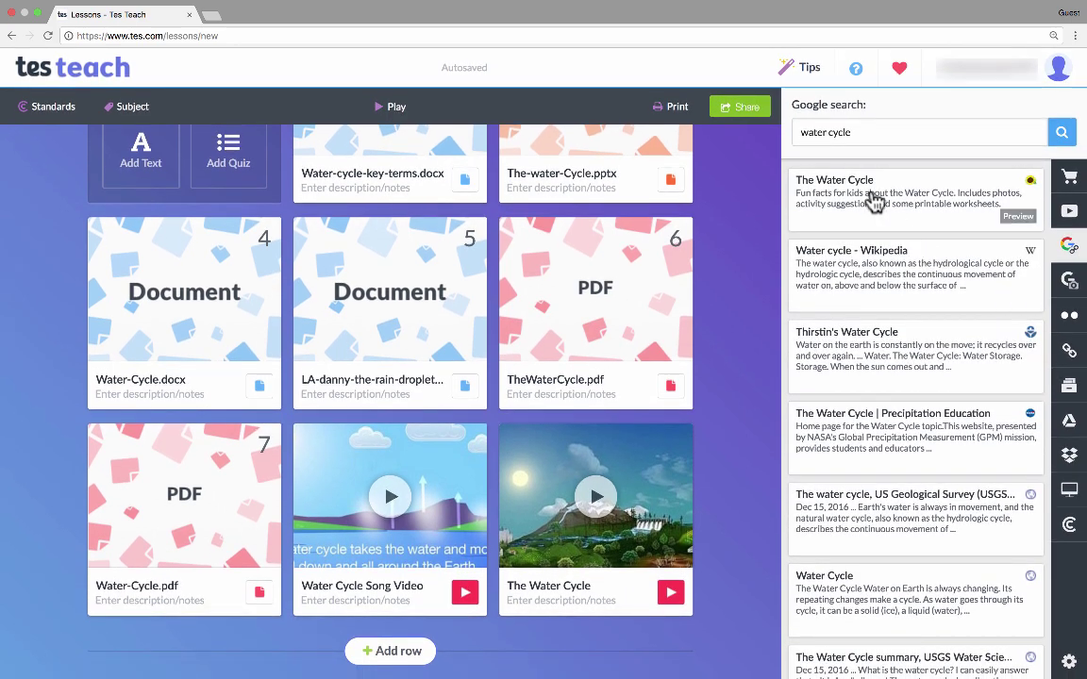
scroll(959, 426, "down", 3)
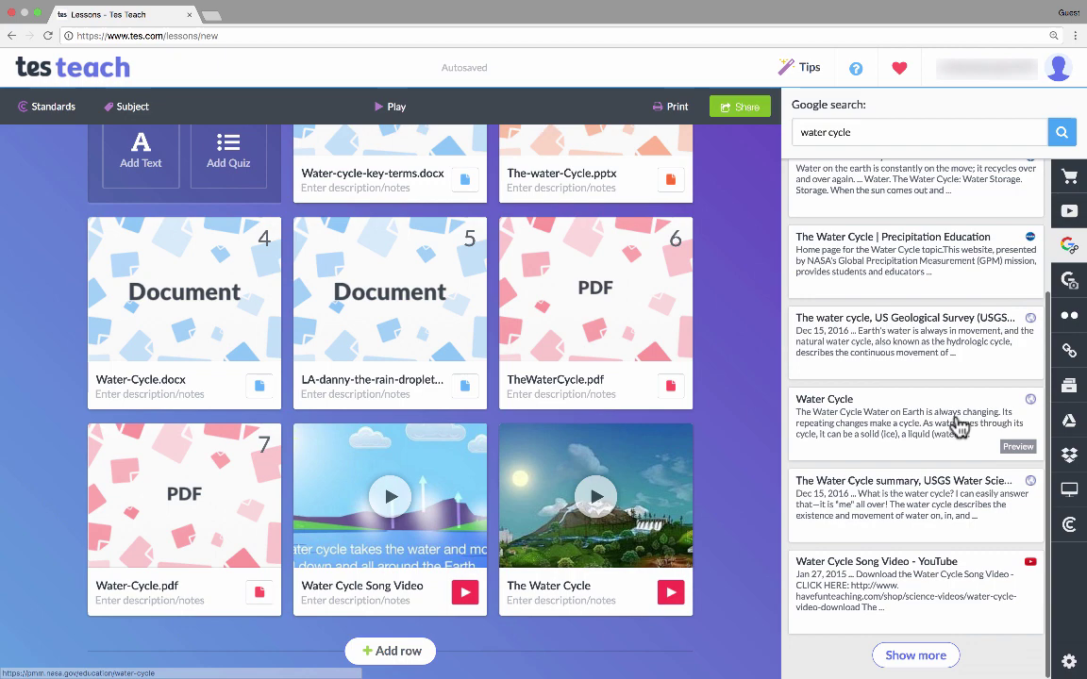
left_click_drag(898, 422, 517, 571)
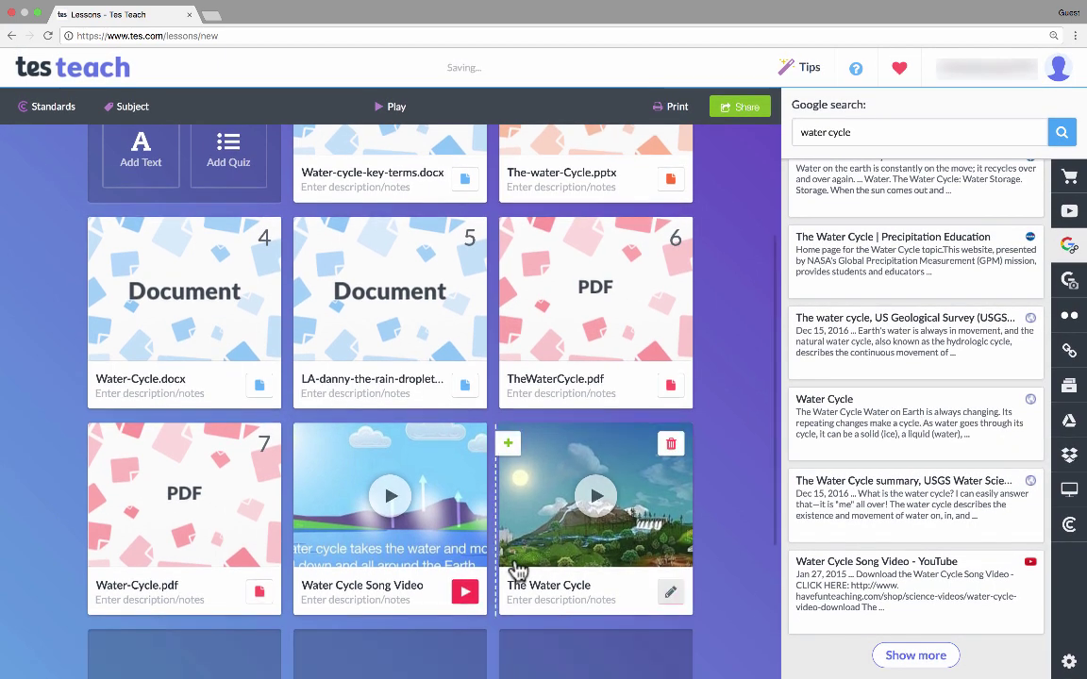
mouse_move(897, 428)
left_mouse_down()
mouse_move(845, 427)
mouse_move(619, 573)
left_mouse_up()
left_click(1069, 282)
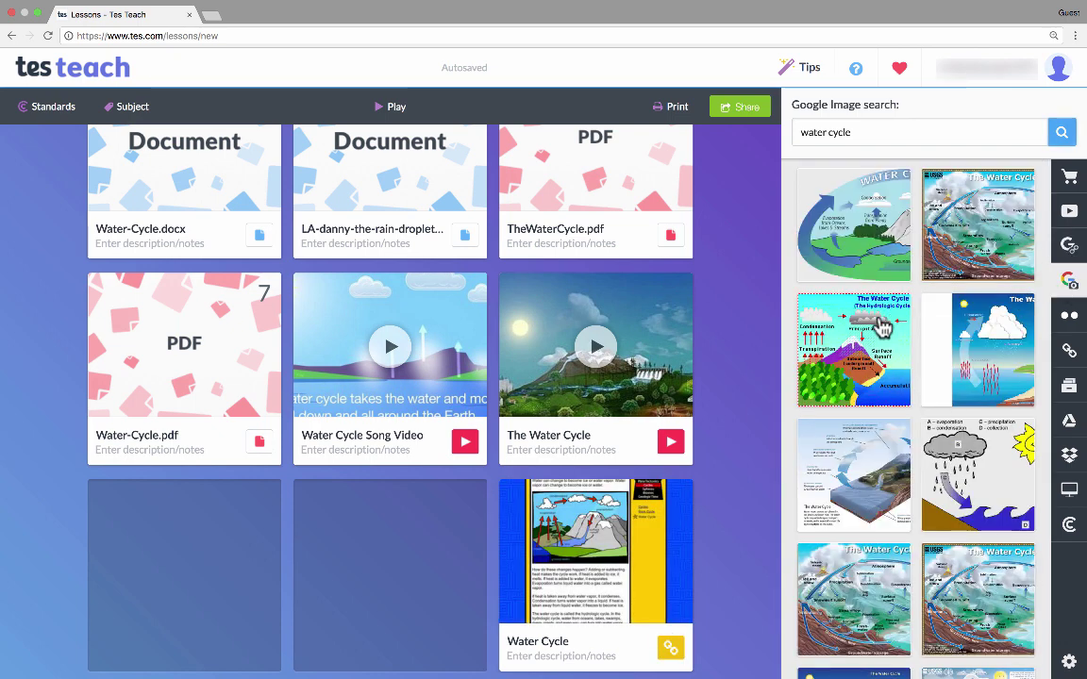
Place the Google precipitation-and-runoff diagram and the Flickr forest-roots photo in the bottom row.
left_click_drag(878, 325, 415, 529)
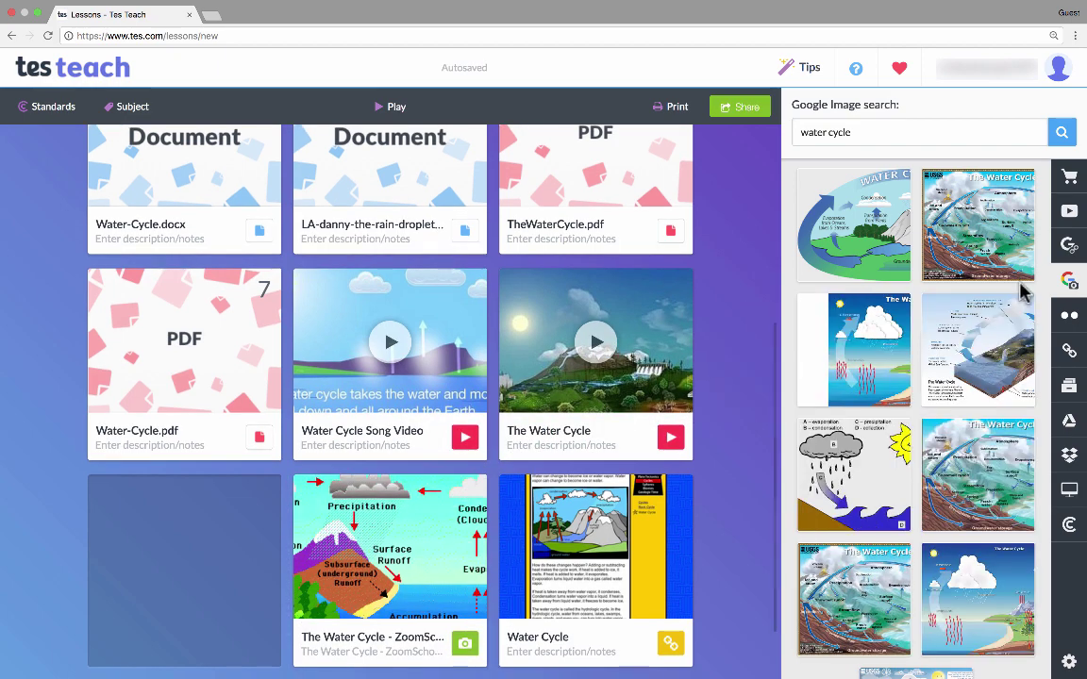
left_click(1069, 314)
scroll(986, 404, "down", 1)
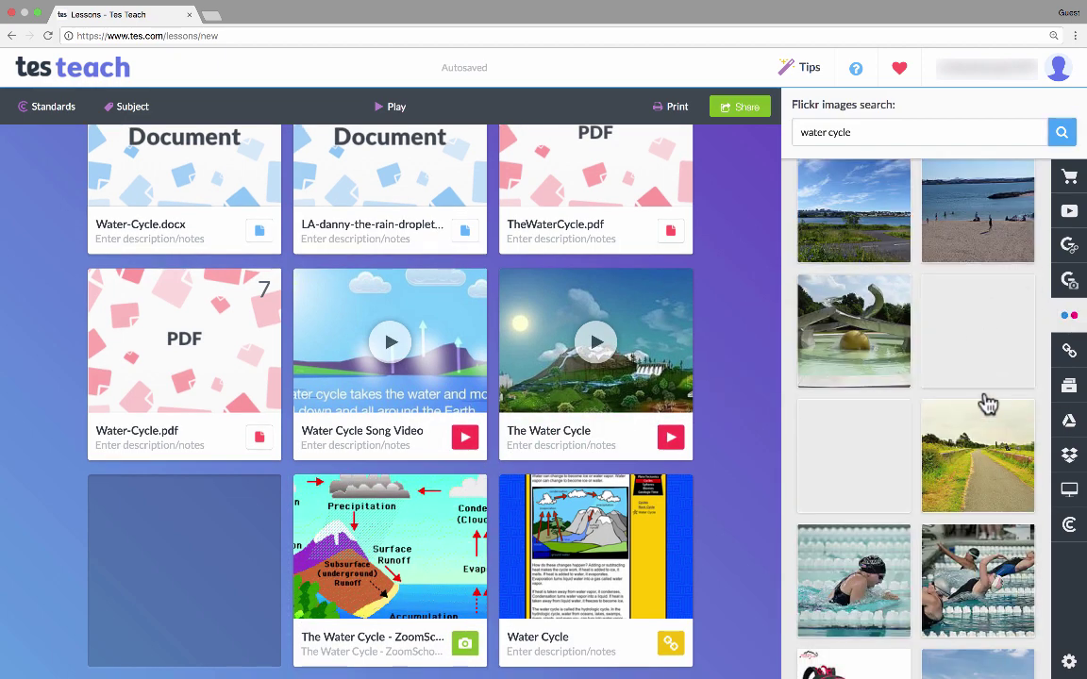
scroll(986, 404, "down", 6)
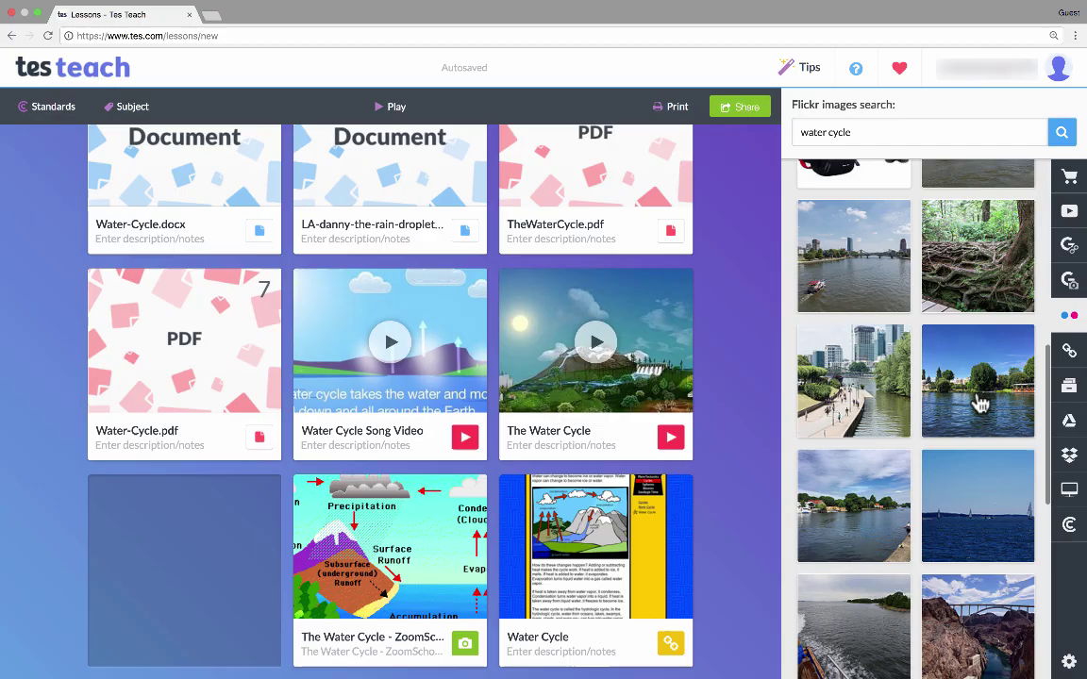
left_click(979, 404)
left_click(27, 70)
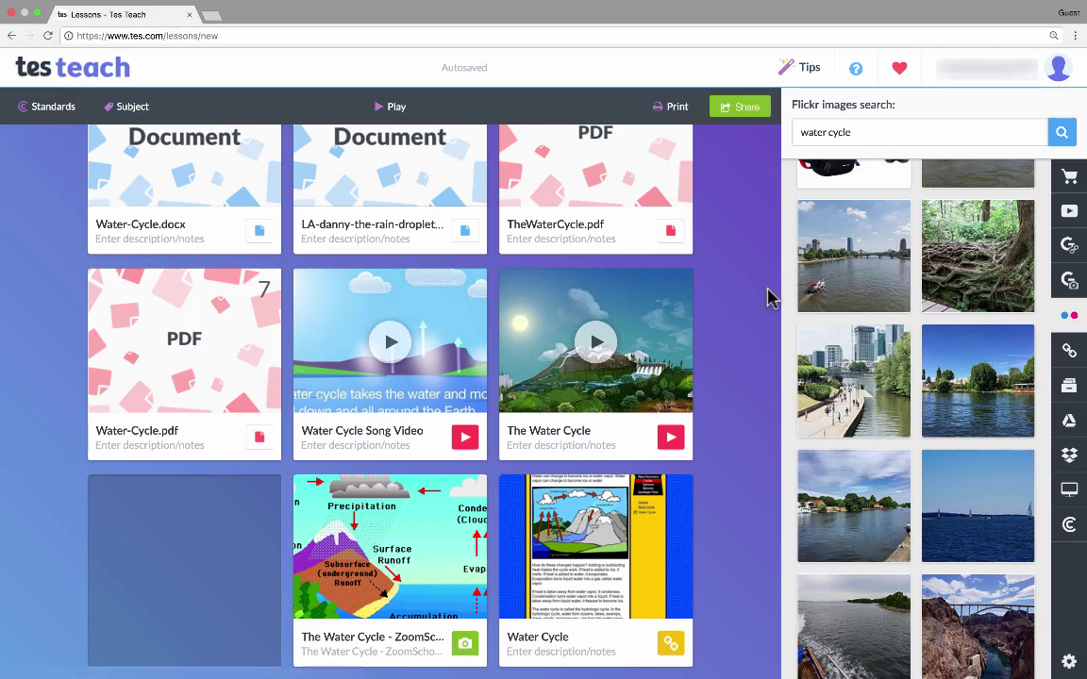
mouse_move(964, 288)
left_mouse_down()
mouse_move(660, 290)
mouse_move(247, 533)
left_mouse_up()
left_click(1069, 351)
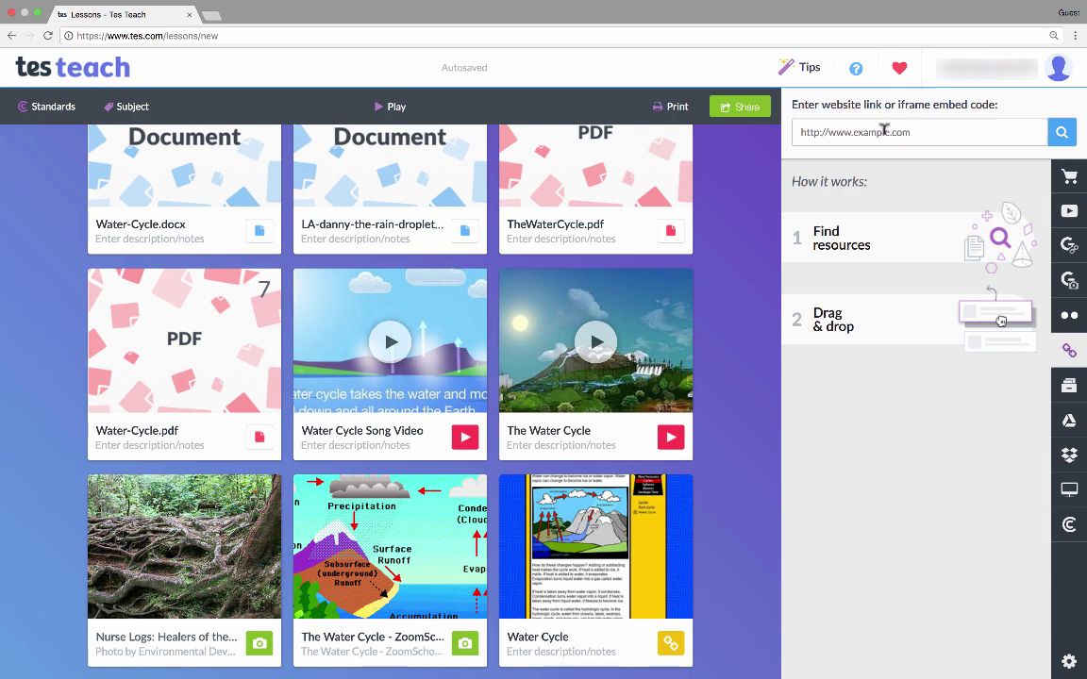
left_click(210, 17)
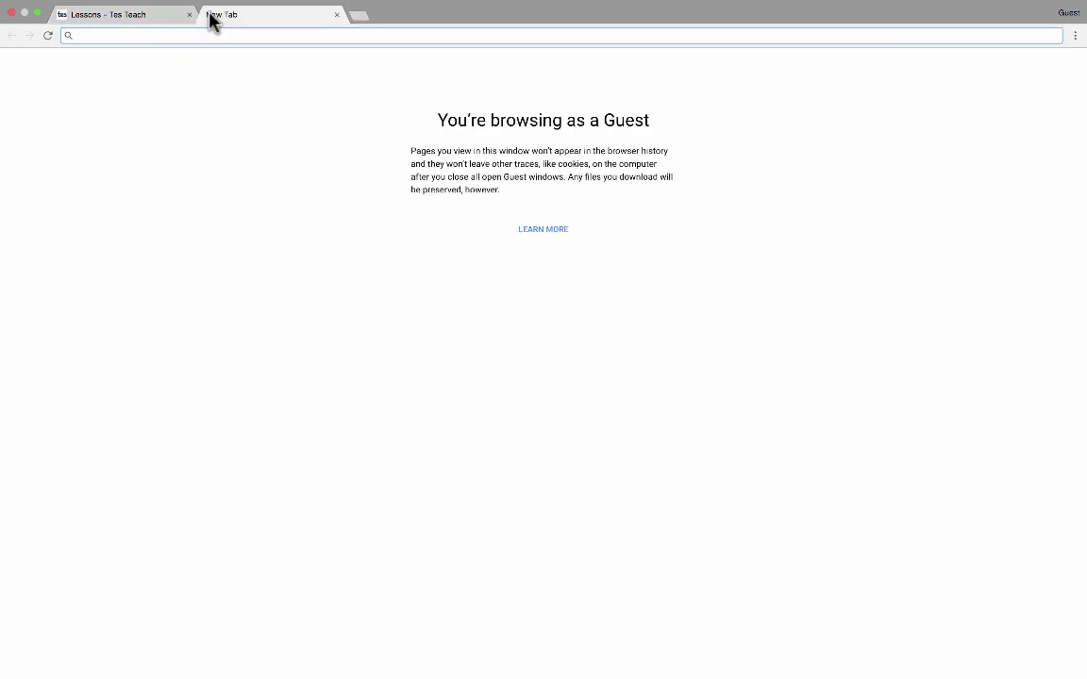
Google 'water cycle', open the Classroom of the Future page, and copy its address for Tes Teach.
type("google.com")
key("Return")
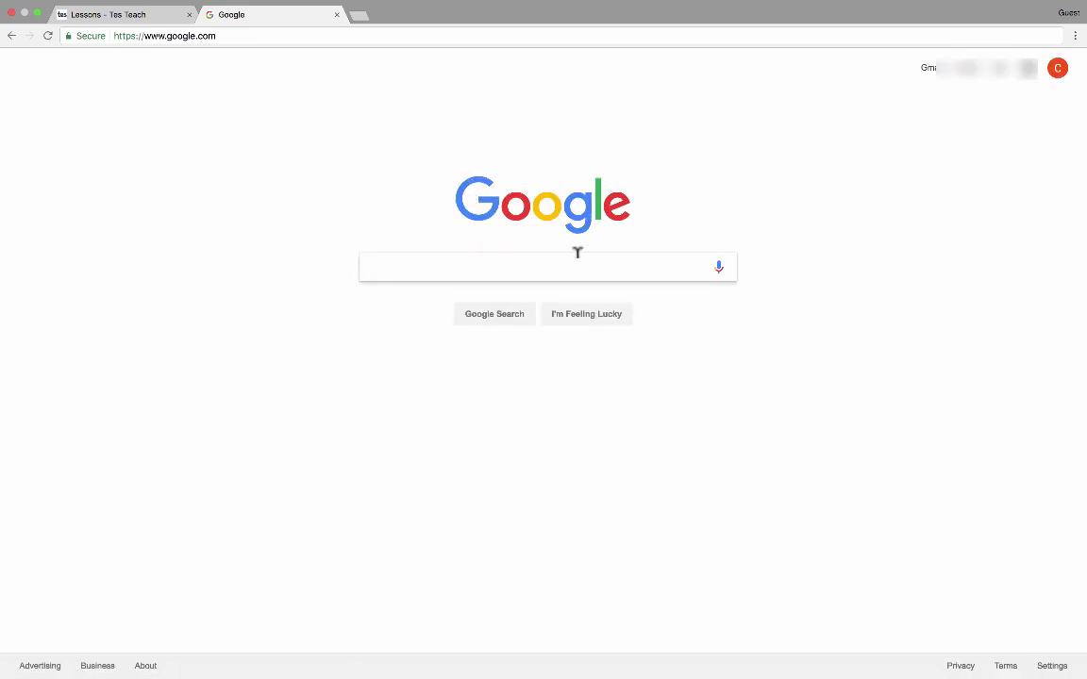
type("water cycle")
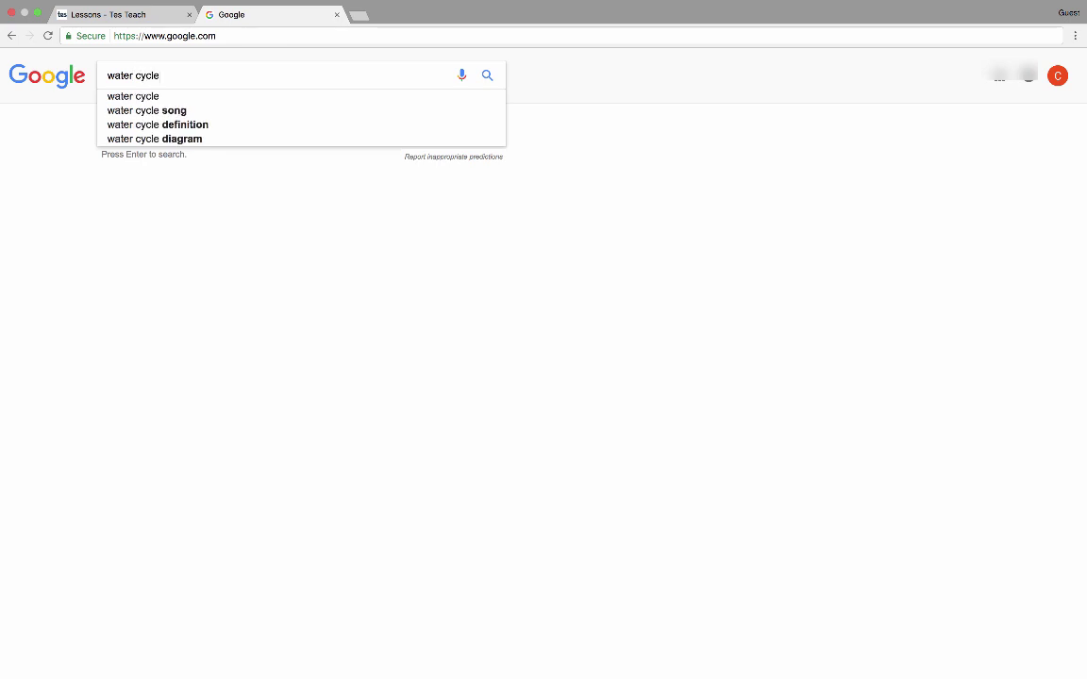
key("Return")
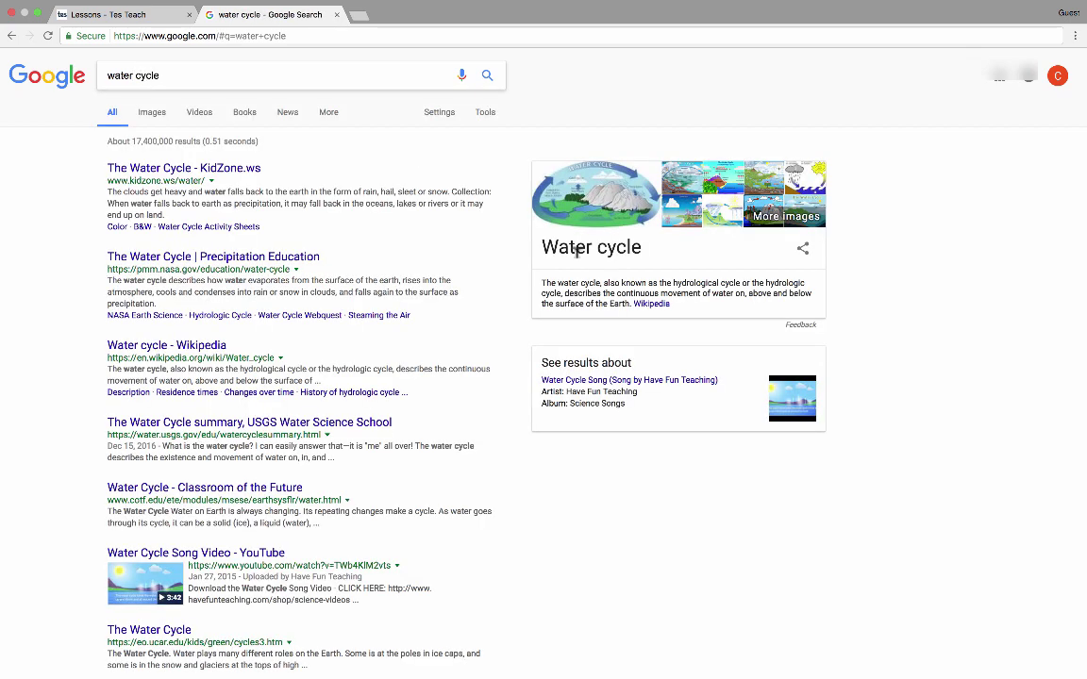
left_click(258, 495)
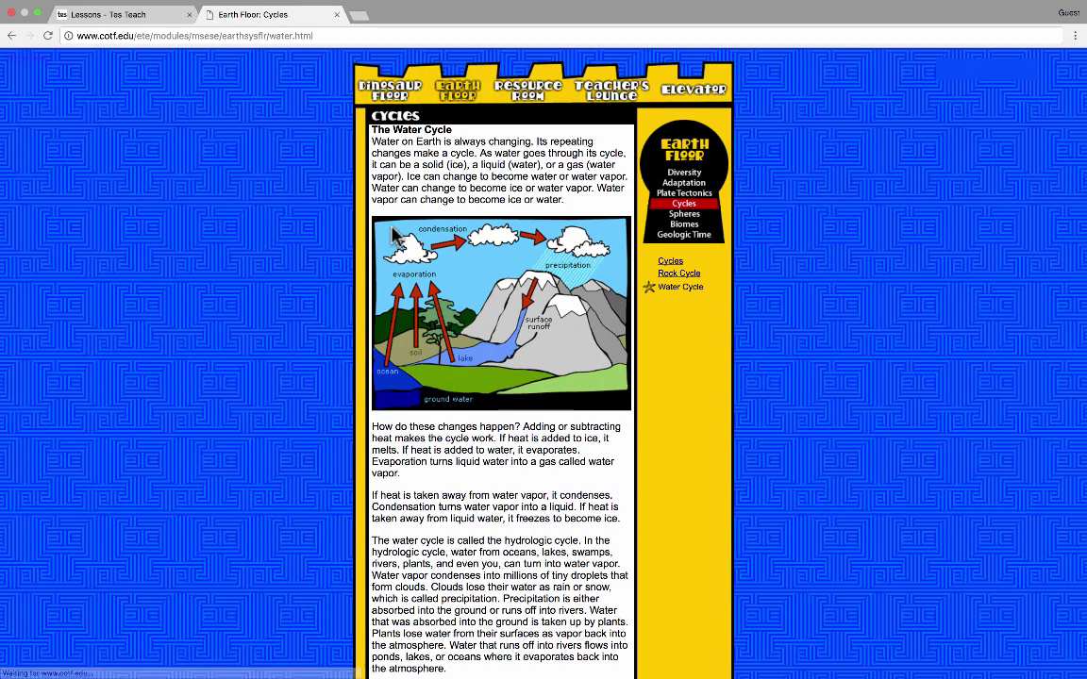
left_click(240, 35)
key("ctrl+c")
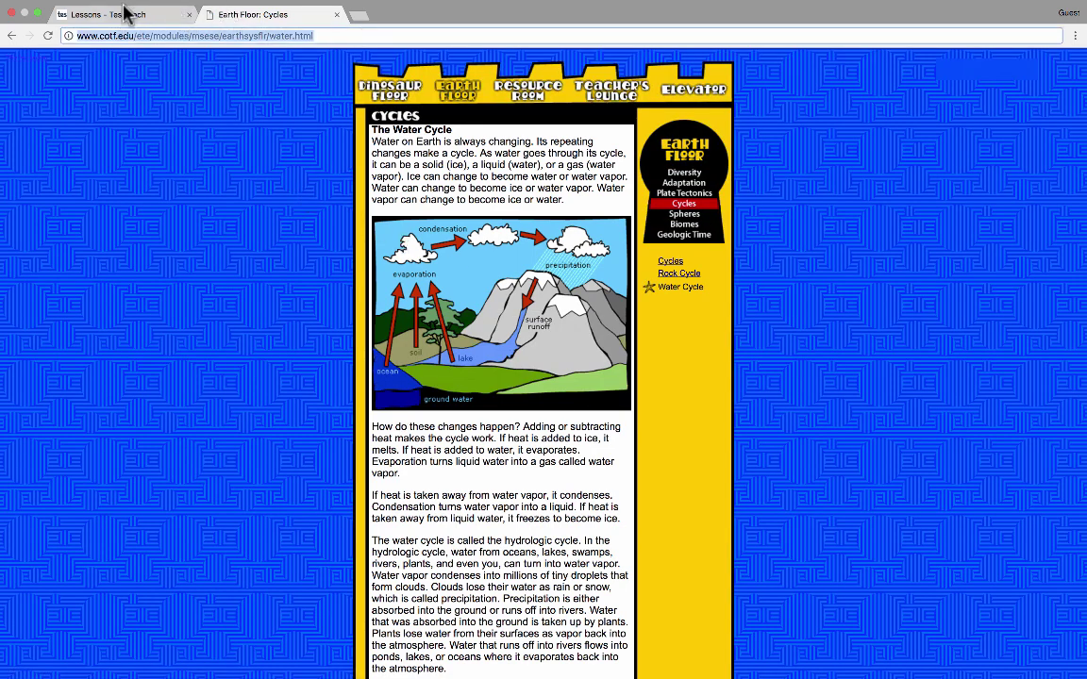
left_click(126, 14)
left_click(901, 130)
Paste the cotf.edu address to load the Earth Floor: Cycles link preview, then view My Tes Resources.
key("ctrl+v")
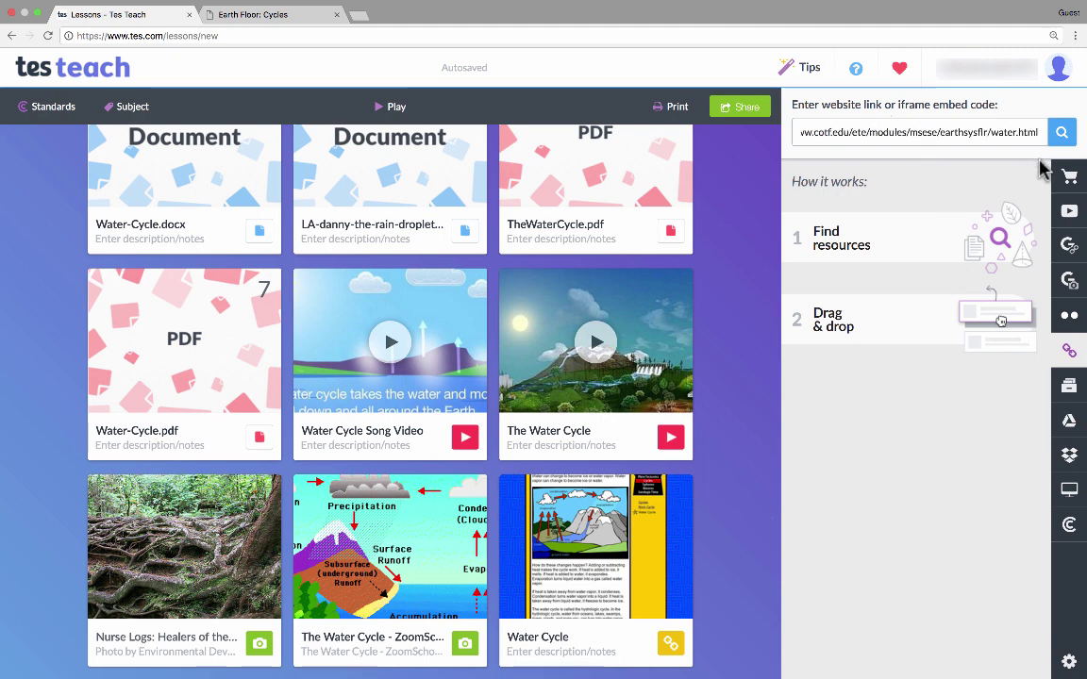
left_click(1062, 134)
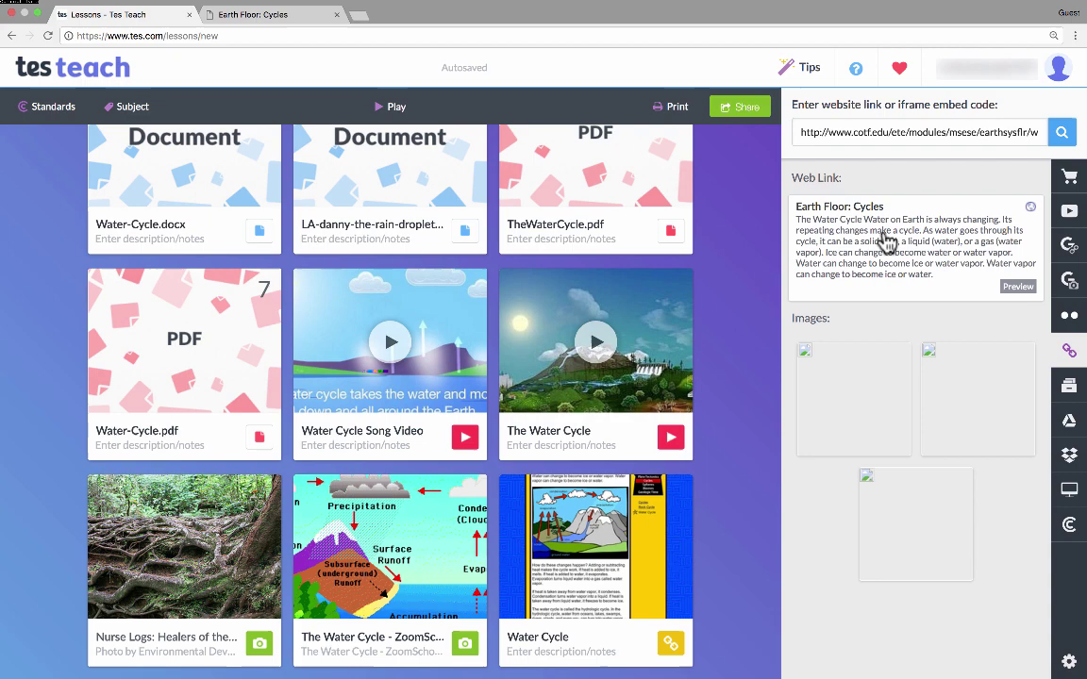
left_click_drag(873, 240, 963, 224)
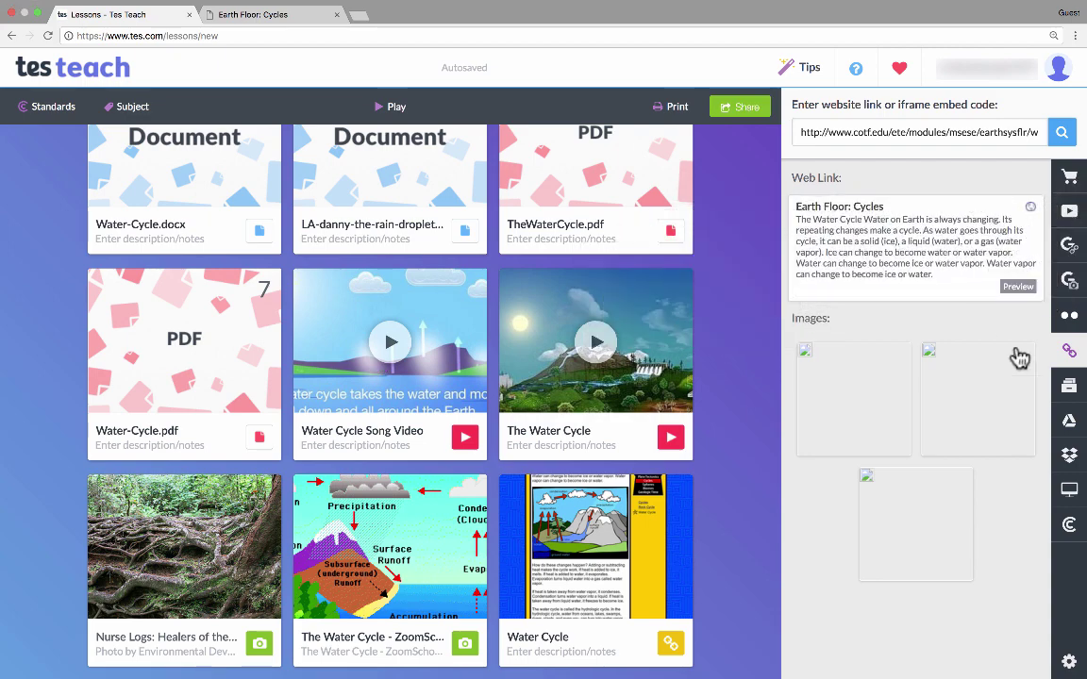
left_click(1071, 389)
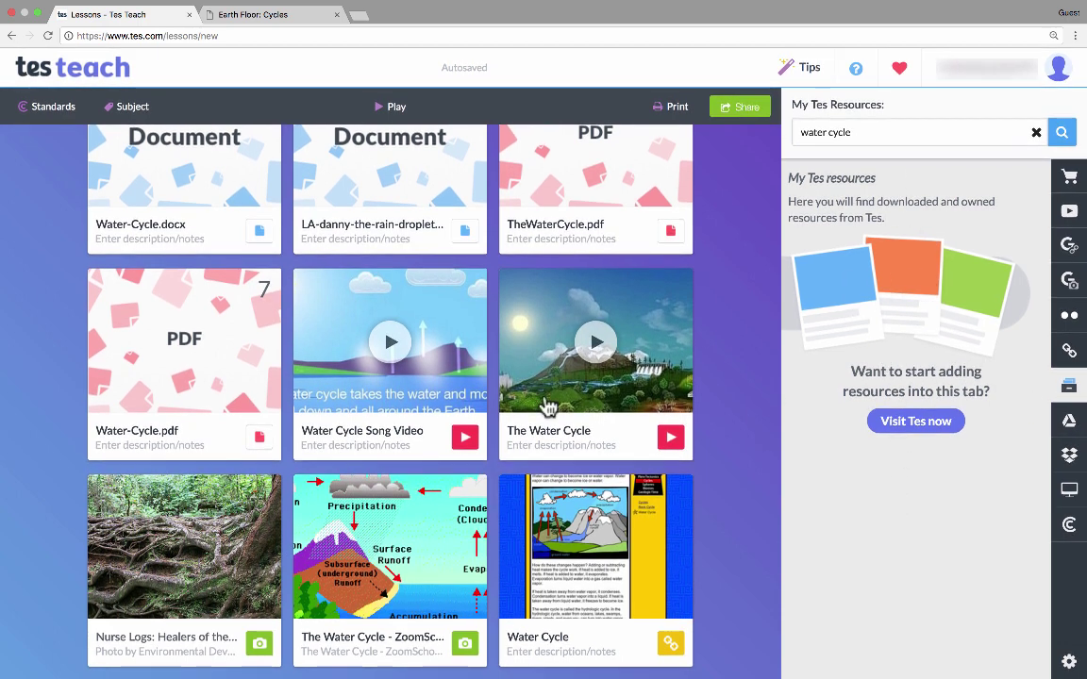
Connect a Google account to the lesson's Google Drive source and allow Tes Teach access.
left_click(1070, 423)
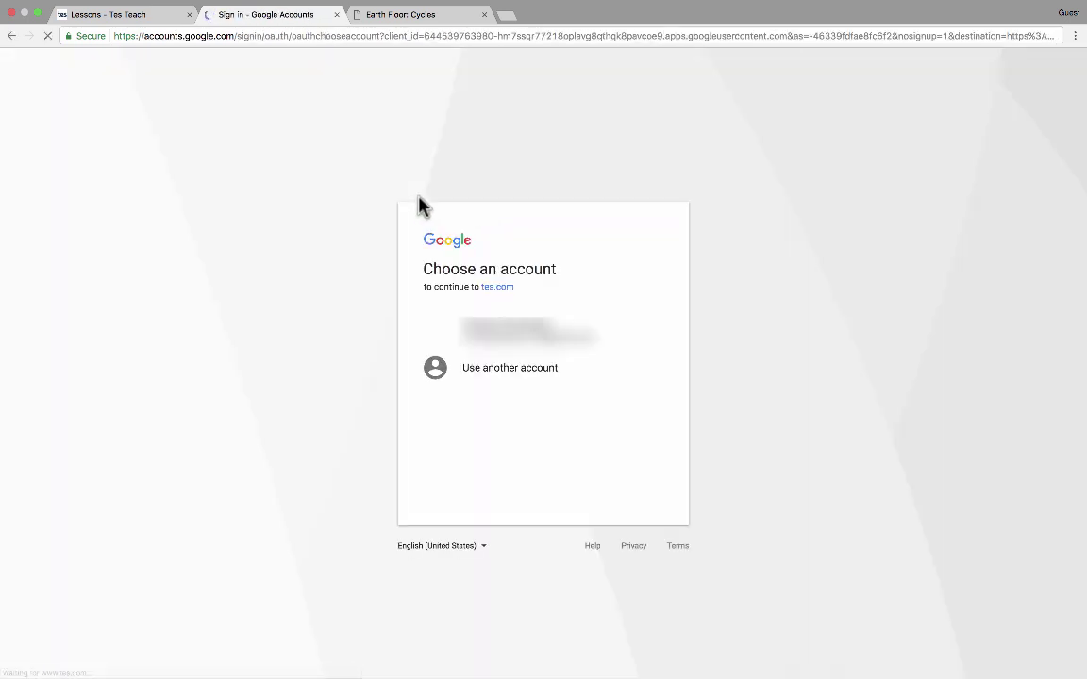
left_click(509, 330)
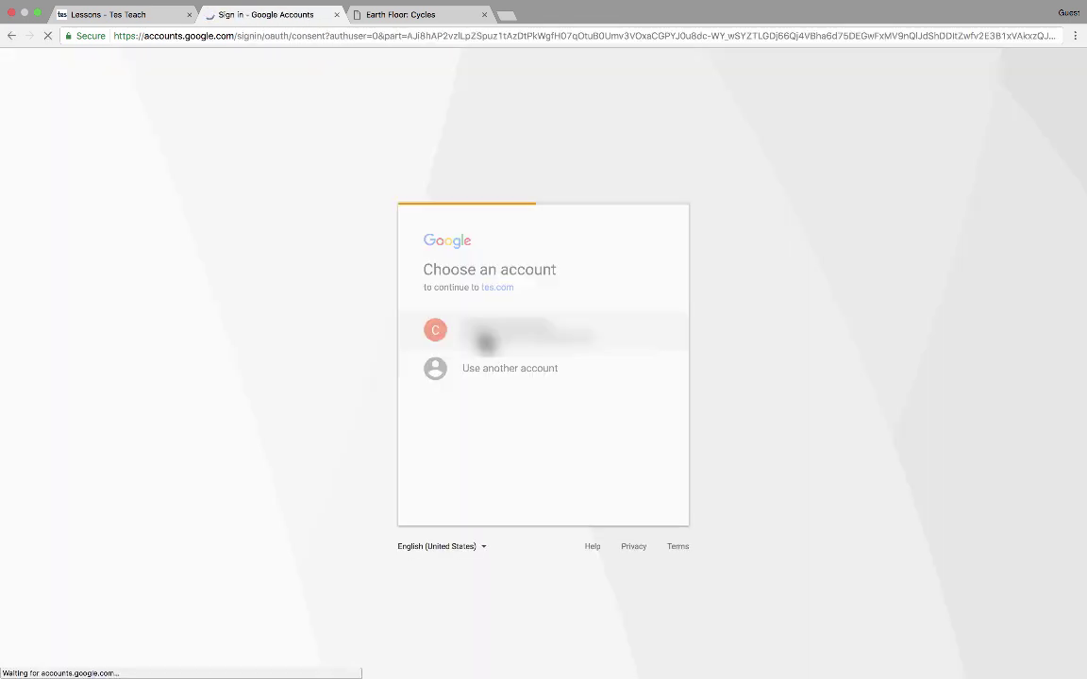
left_click(632, 525)
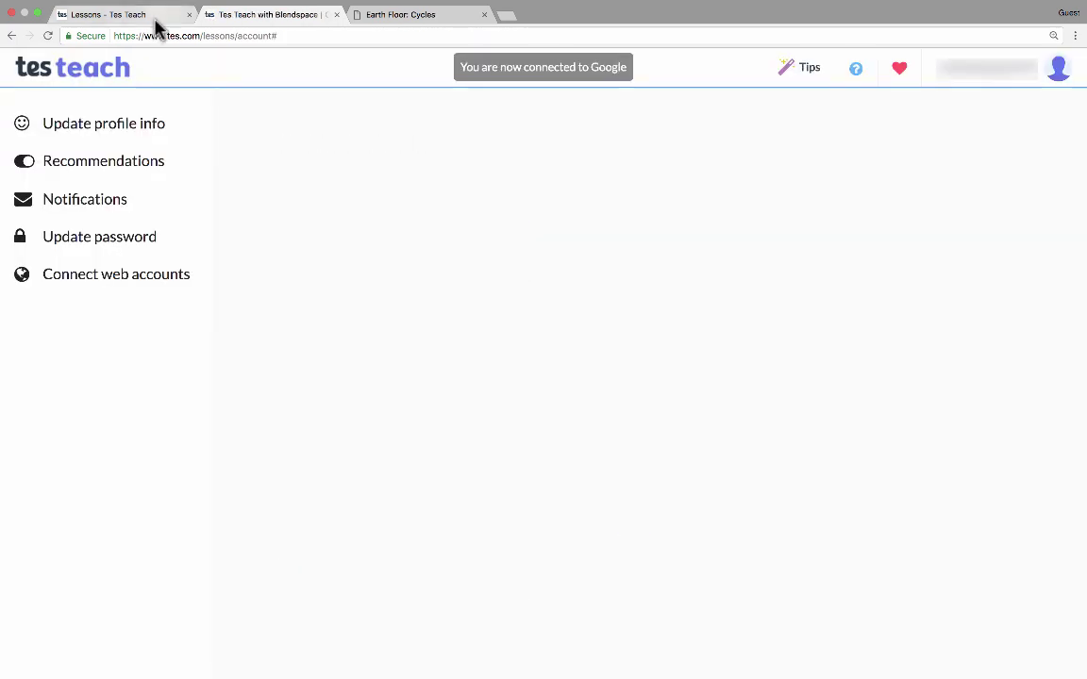
left_click(151, 17)
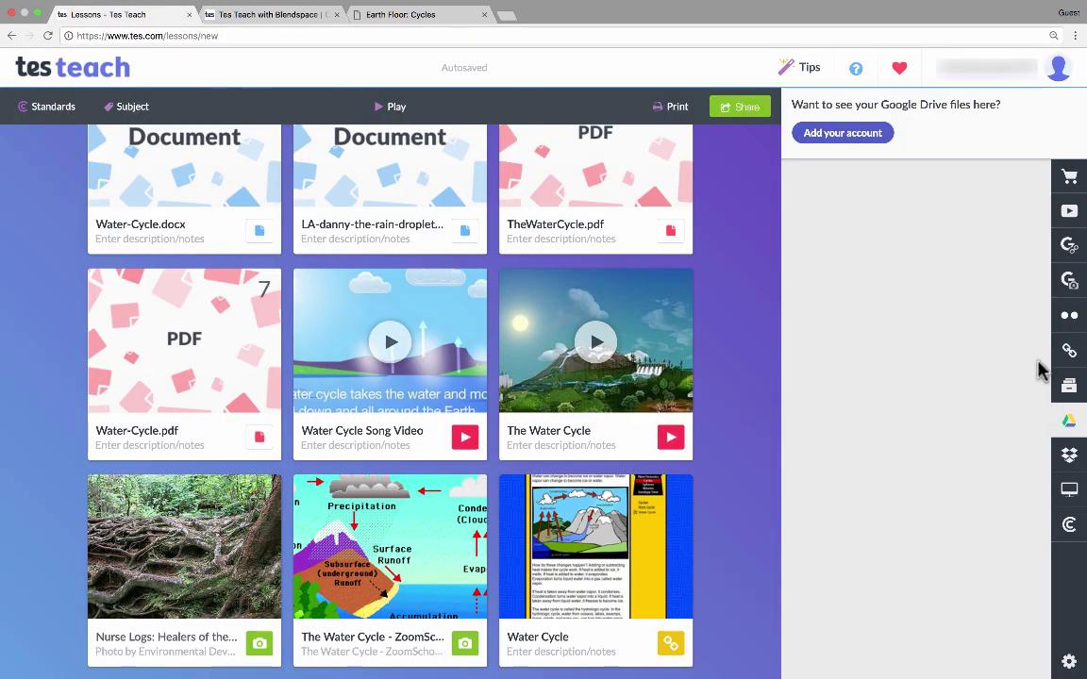
Add a fifth row of tiles and place Google Drive's 'The Parts of Speech' presentation in it.
left_click(1070, 424)
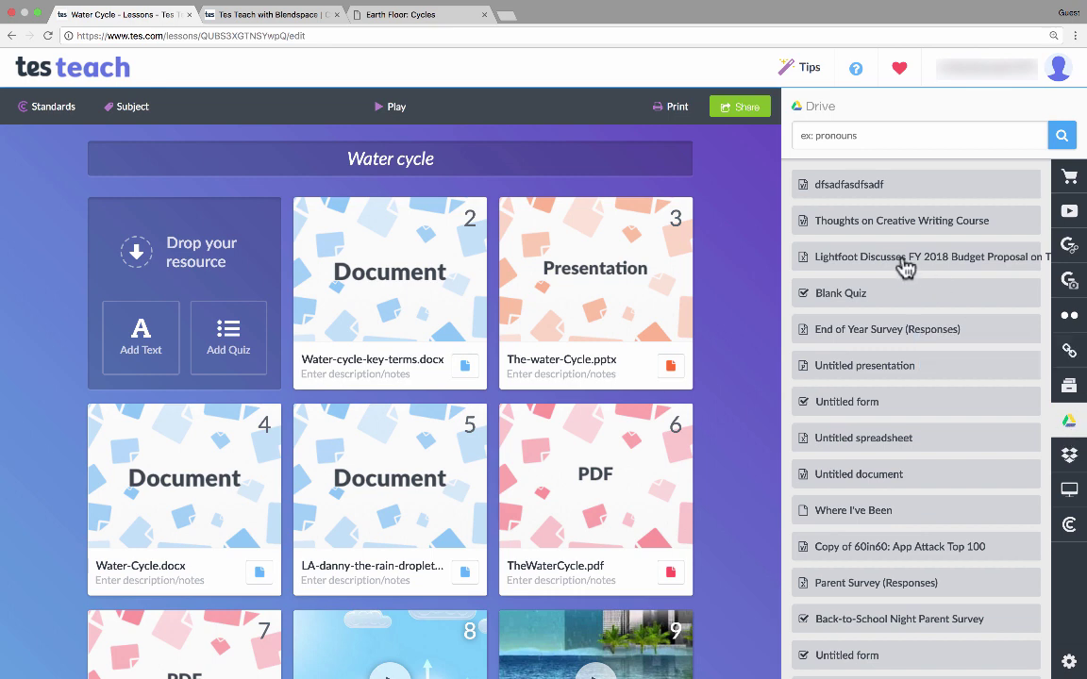
scroll(904, 274, "down", 3)
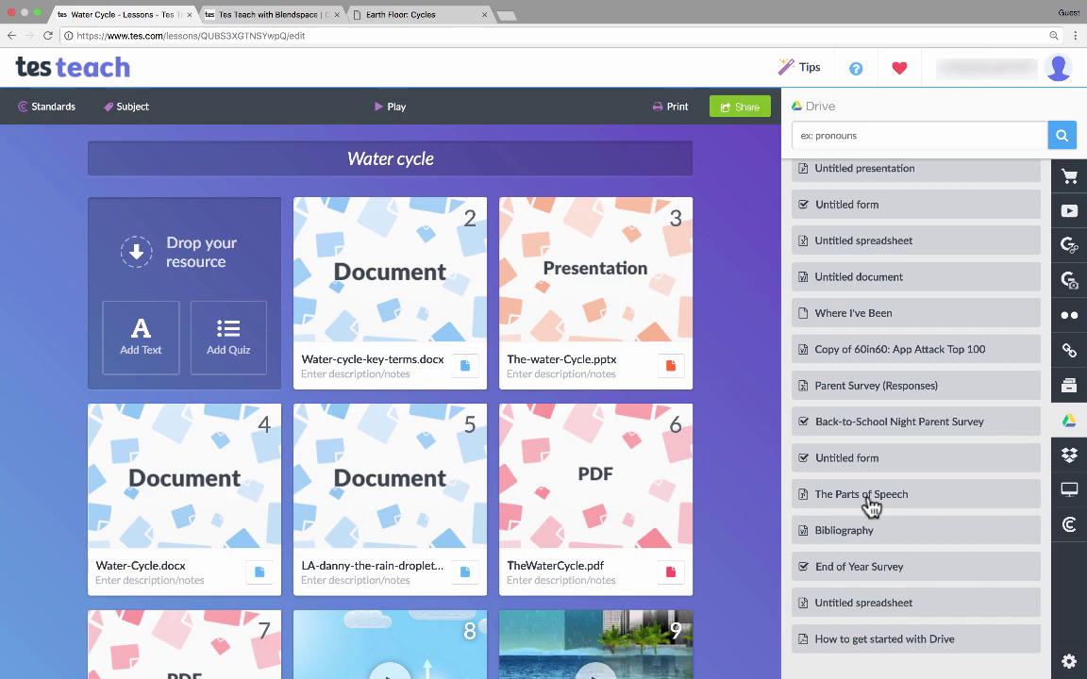
left_click_drag(870, 507, 566, 514)
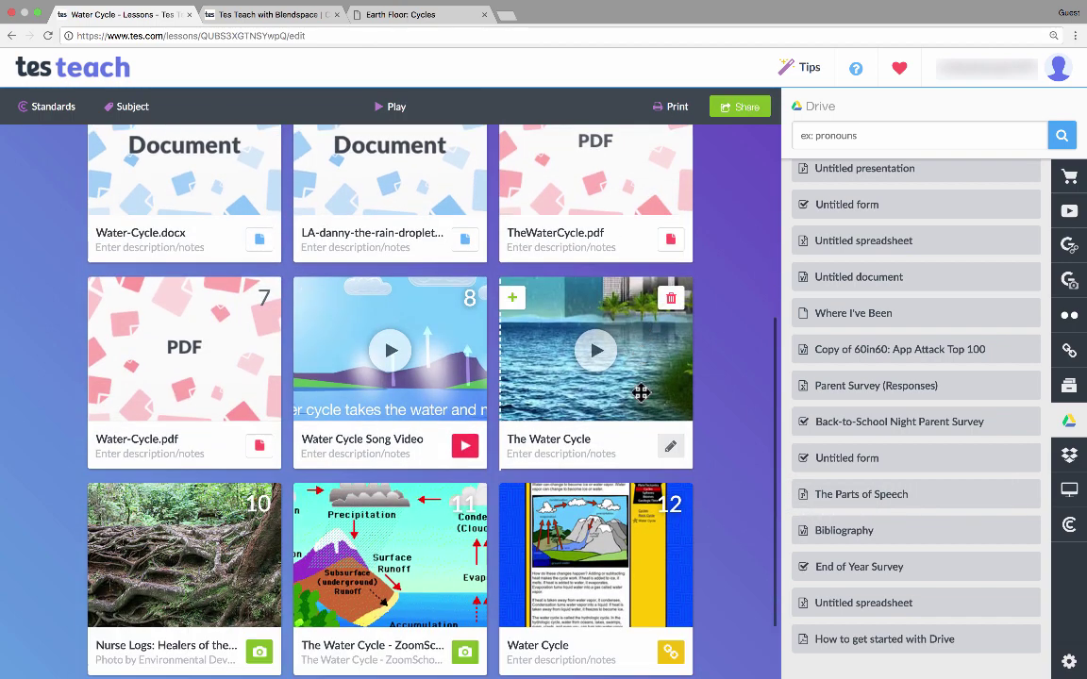
scroll(566, 424, "down", 2)
left_click(378, 632)
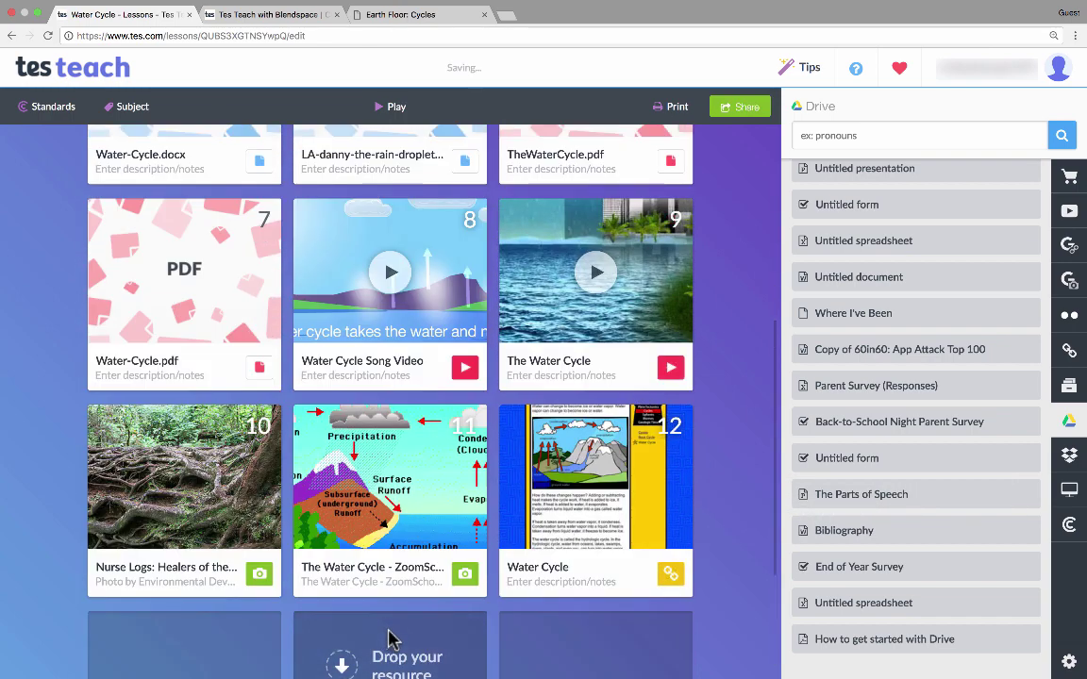
scroll(485, 619, "down", 3)
left_click_drag(861, 494, 594, 553)
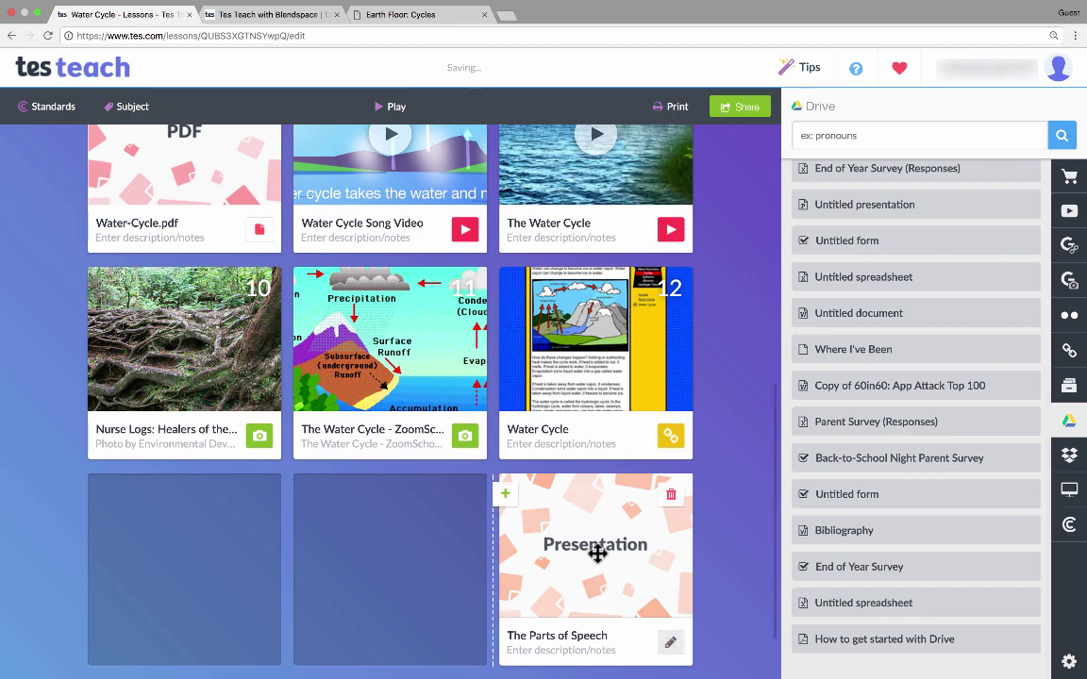
left_click(1071, 457)
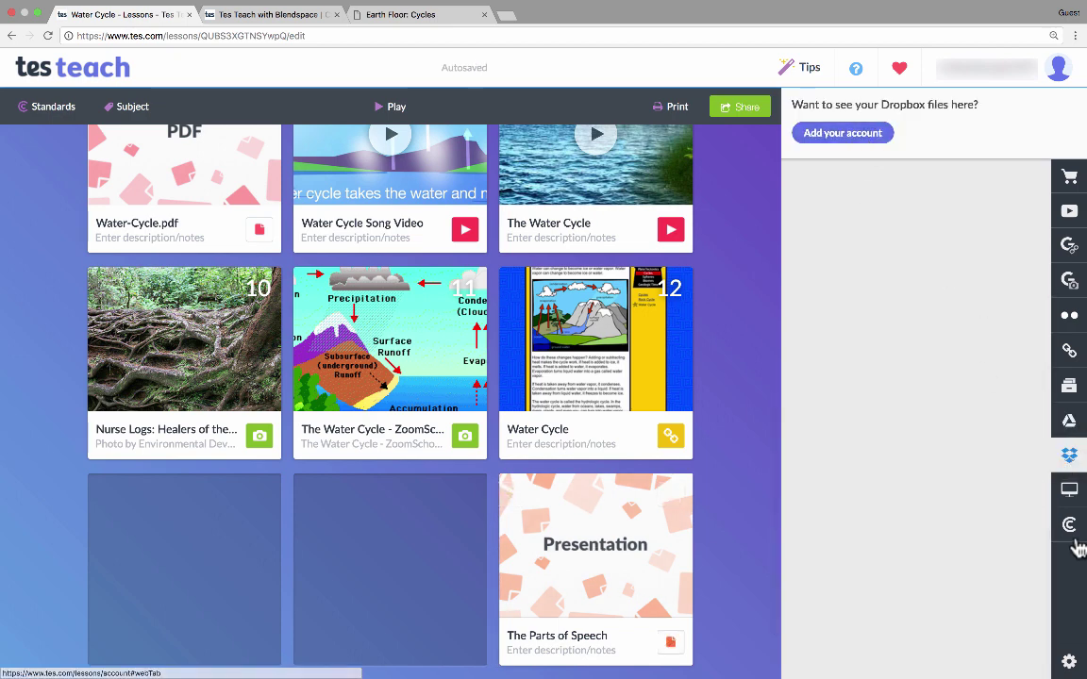
Bring up the upload-from-computer option and browse the Desktop, cancelling without uploading a file.
left_click(1070, 492)
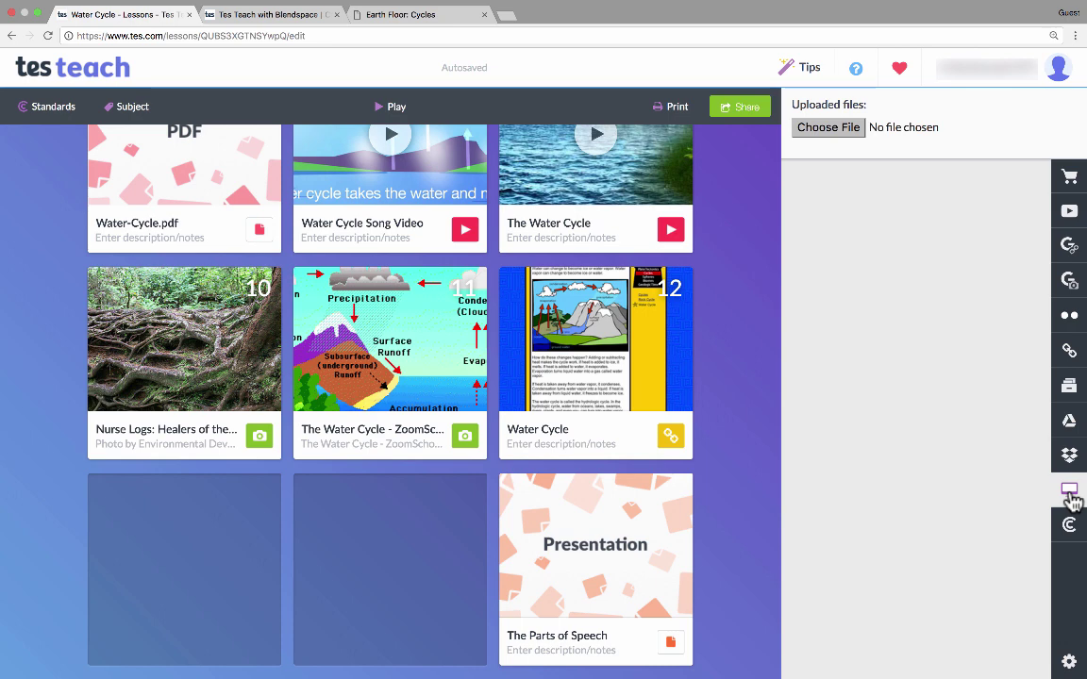
left_click(830, 129)
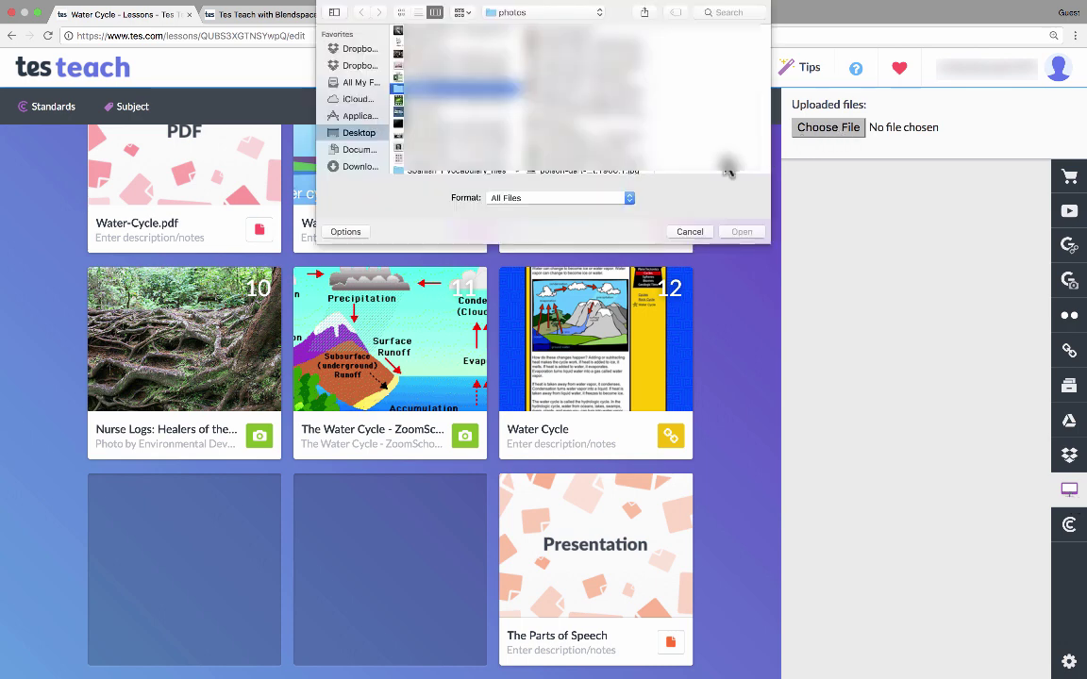
left_click(529, 204)
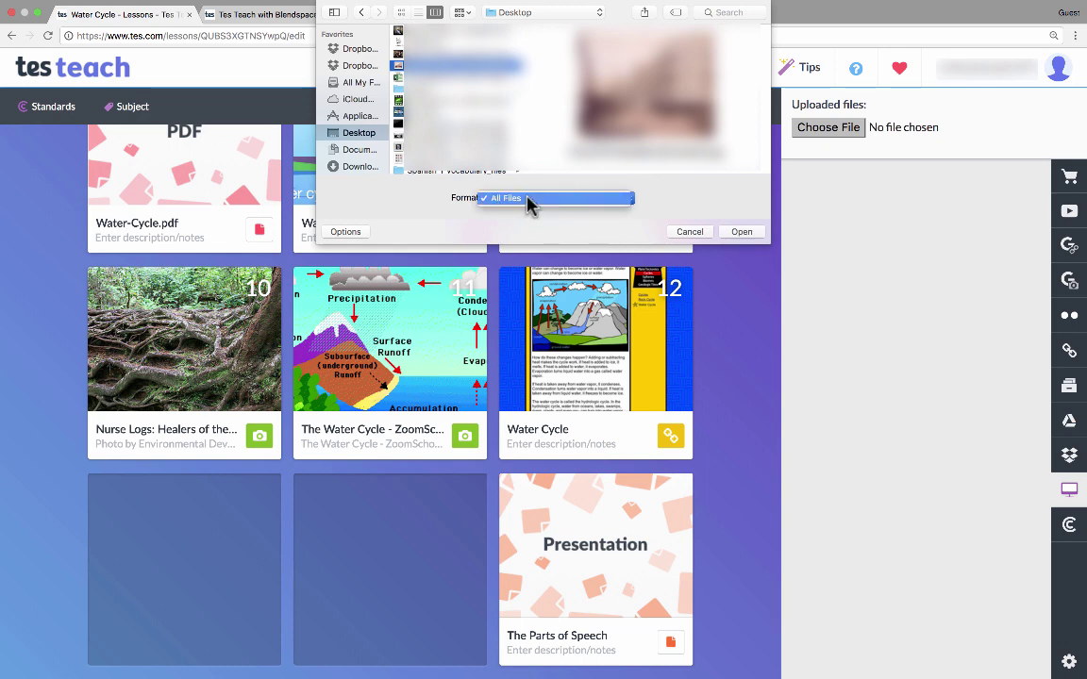
left_click(554, 224)
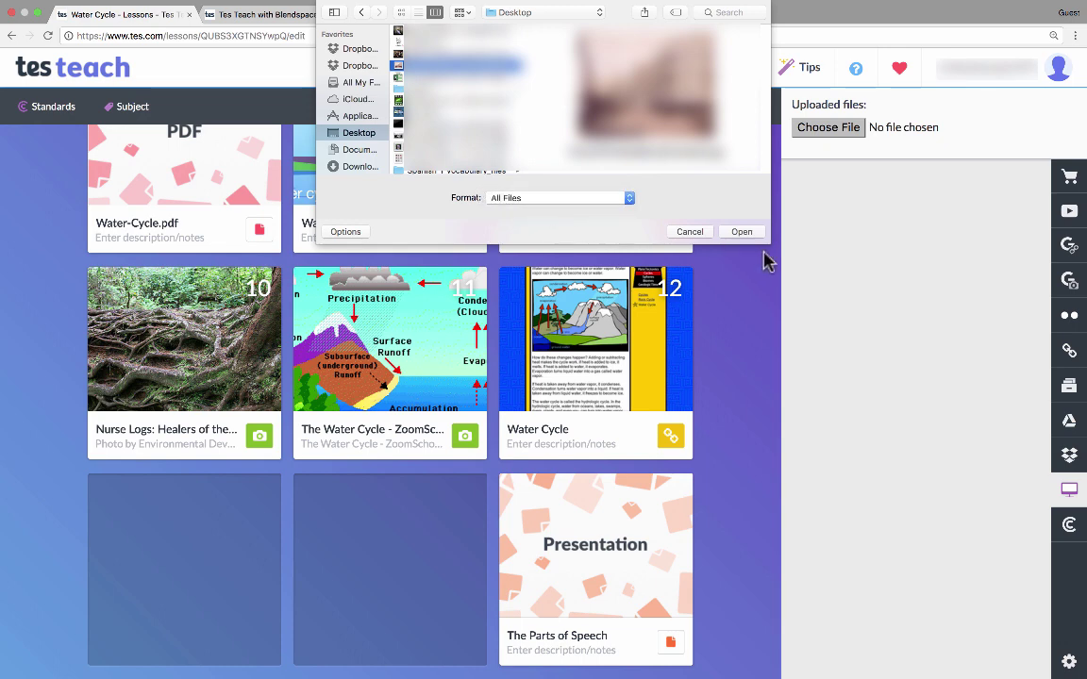
left_click(695, 233)
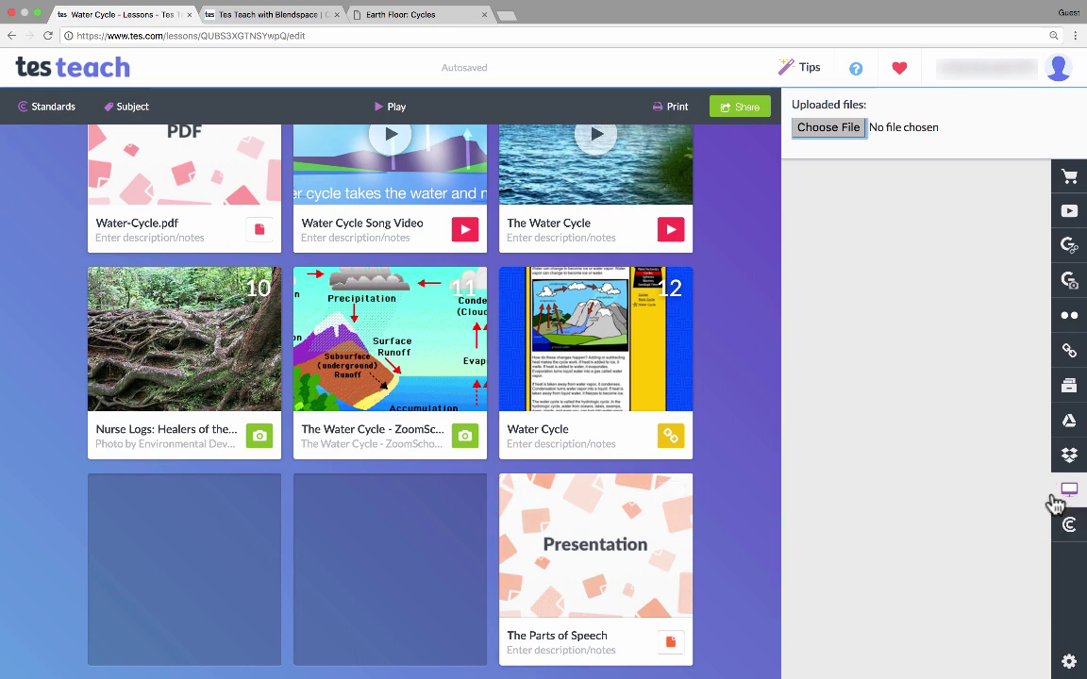
List Common Core standards for ELA-Literacy, 8th Grade.
left_click(1070, 526)
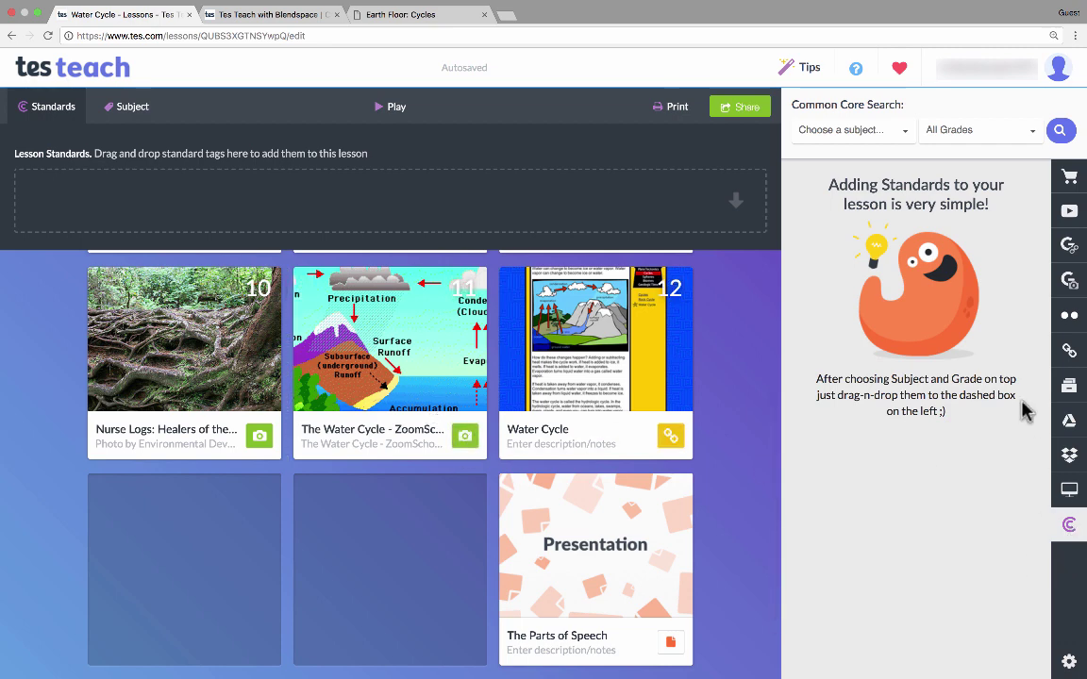
left_click(887, 134)
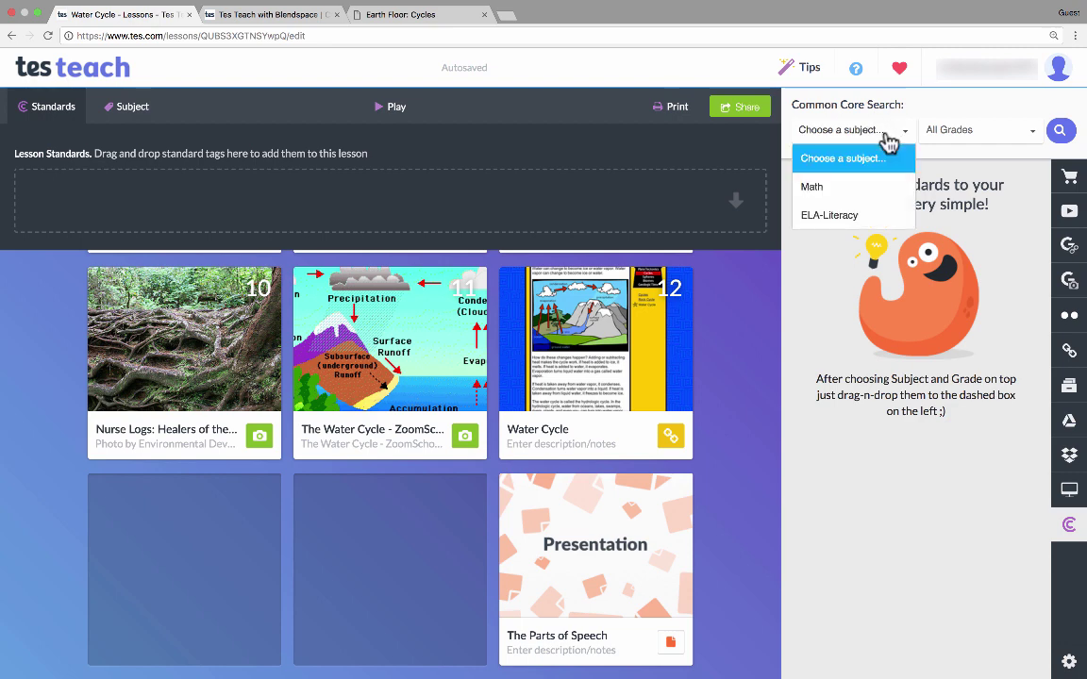
left_click(866, 225)
left_click(982, 134)
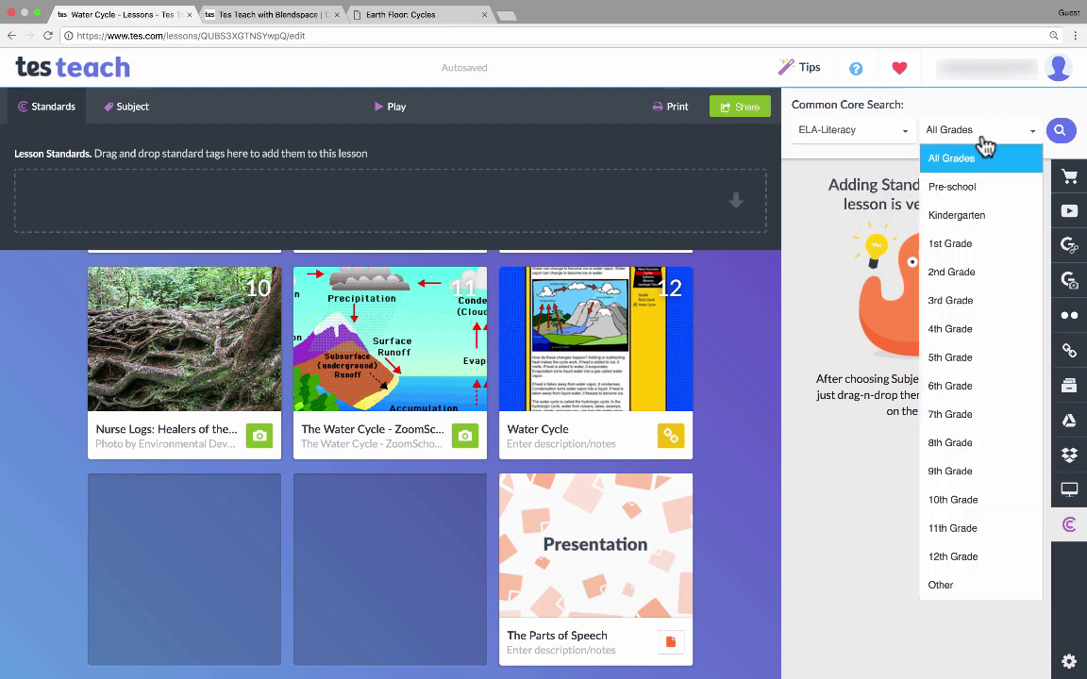
left_click(960, 449)
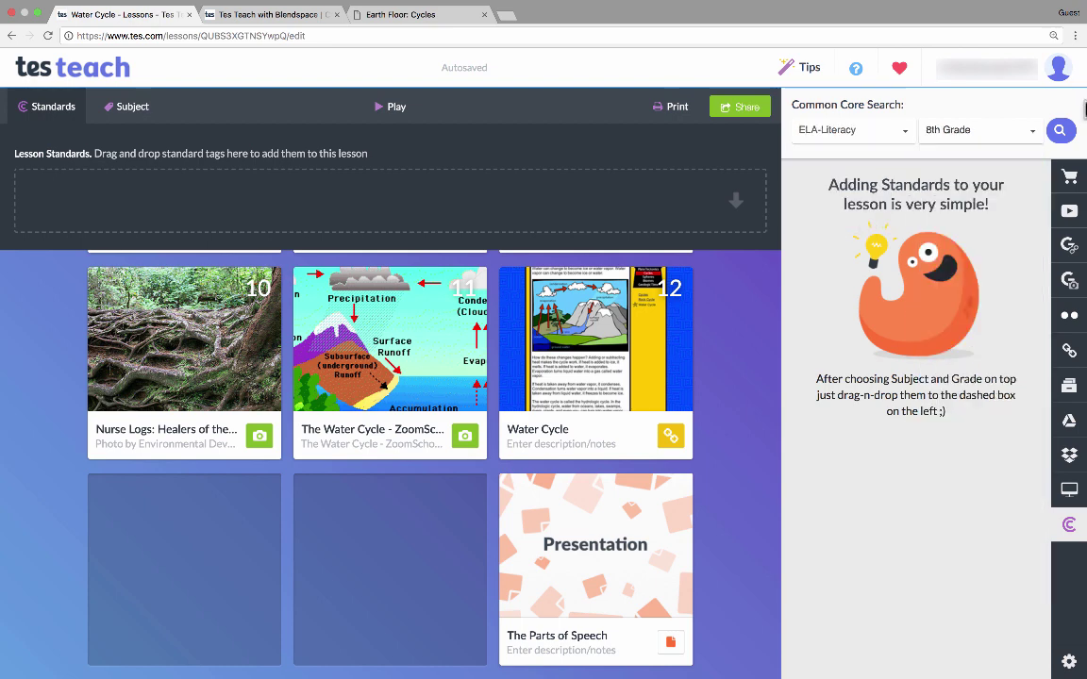
left_click(1060, 133)
Add standards CCSS.ELA-Literacy.L.8.4c and RH.6-8.1 to the Lesson Standards.
left_click(850, 202)
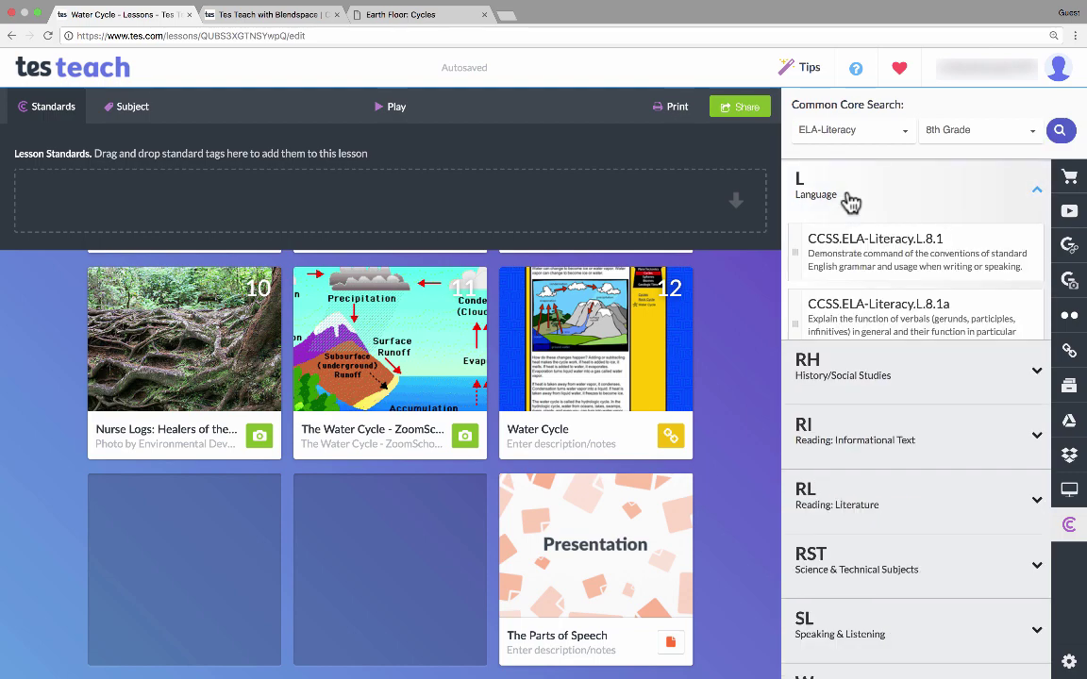
scroll(939, 423, "down", 2)
scroll(939, 423, "down", 9)
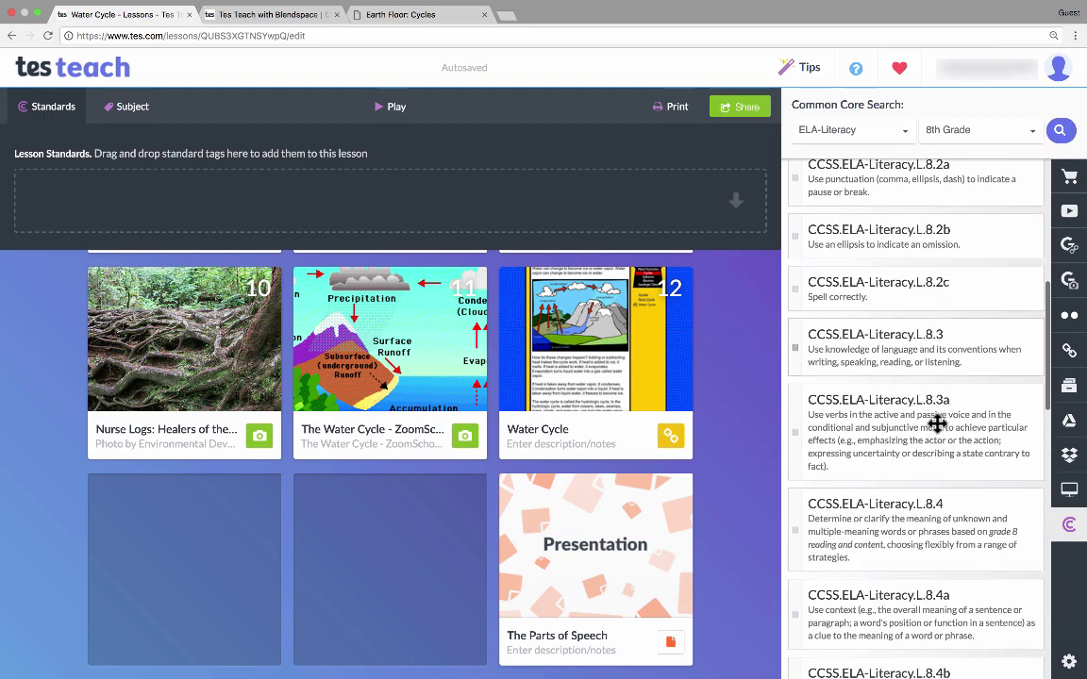
scroll(937, 422, "down", 1)
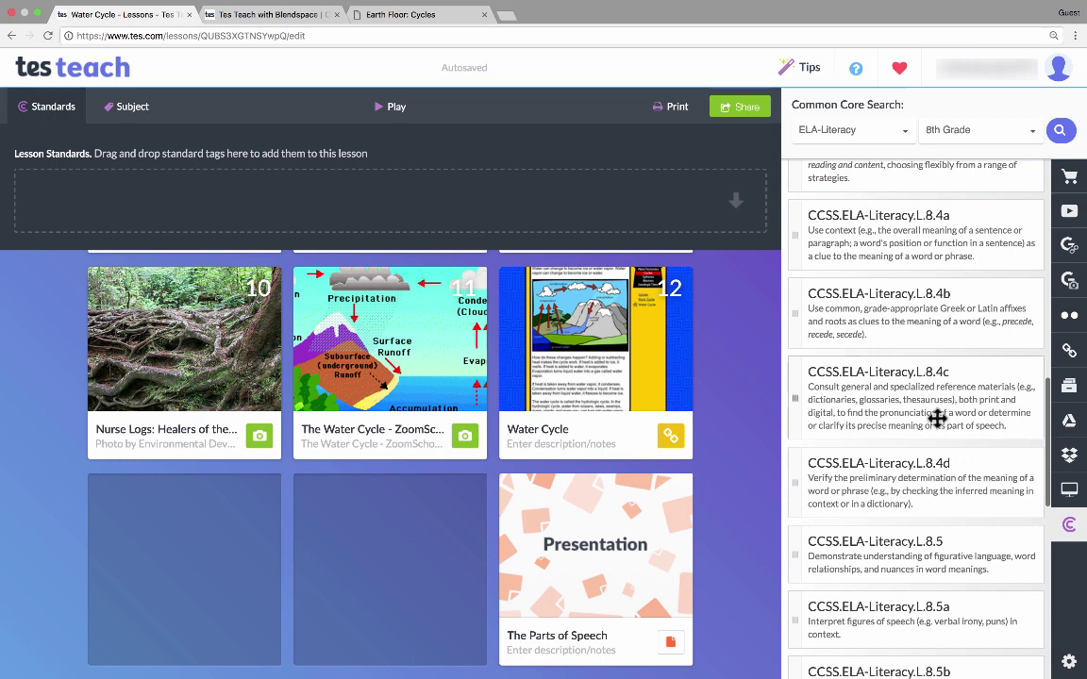
left_click_drag(914, 397, 209, 207)
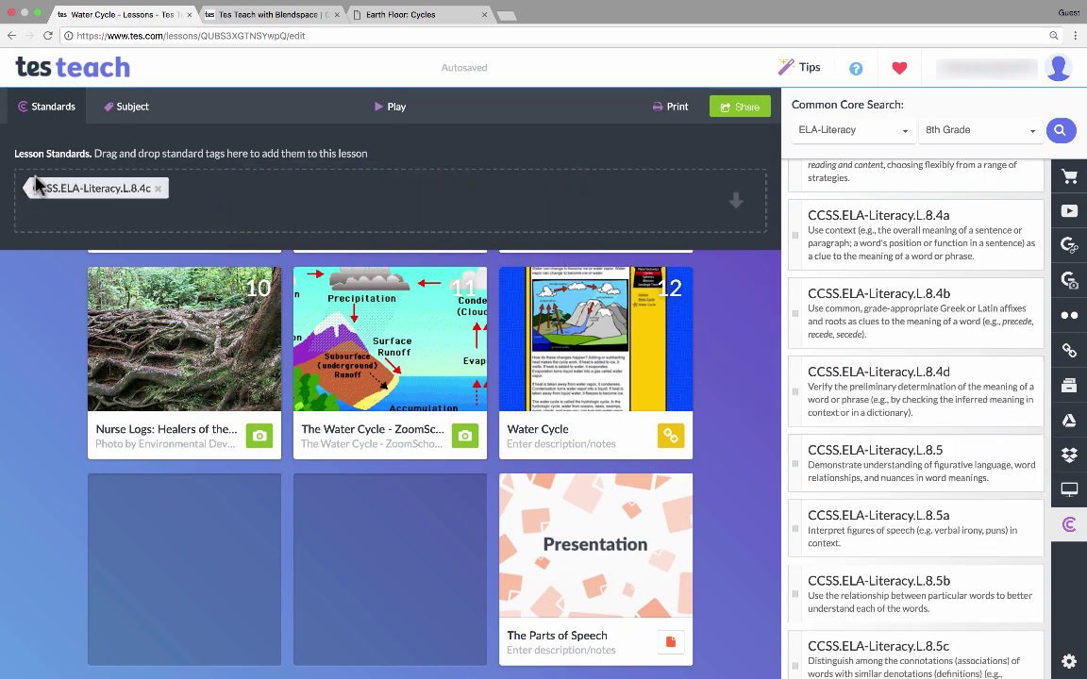
scroll(981, 578, "down", 5)
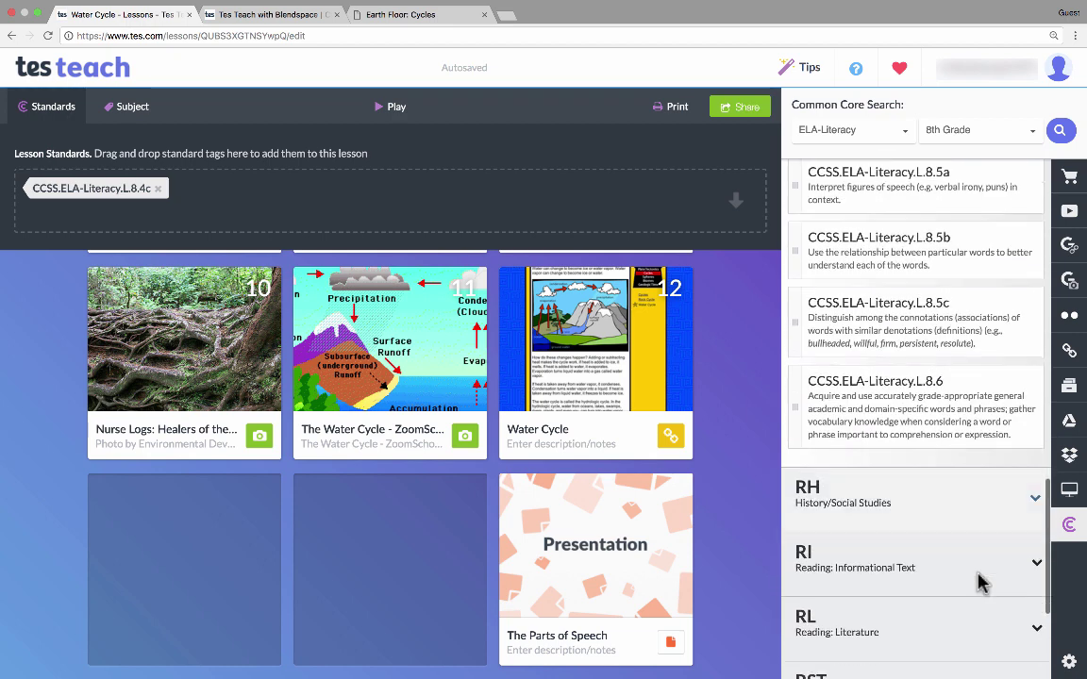
left_click(892, 456)
left_click_drag(929, 533, 401, 215)
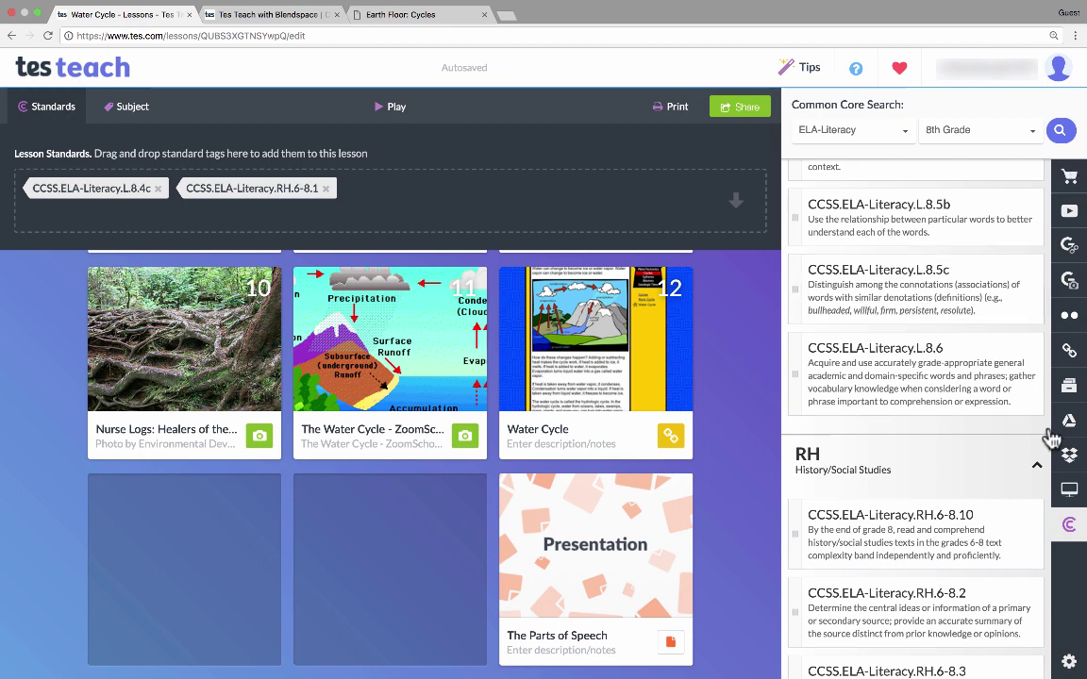
Search 'spanish verbs' on Tes, YouTube and Google Images, and drag an image toward the board.
left_click(1069, 179)
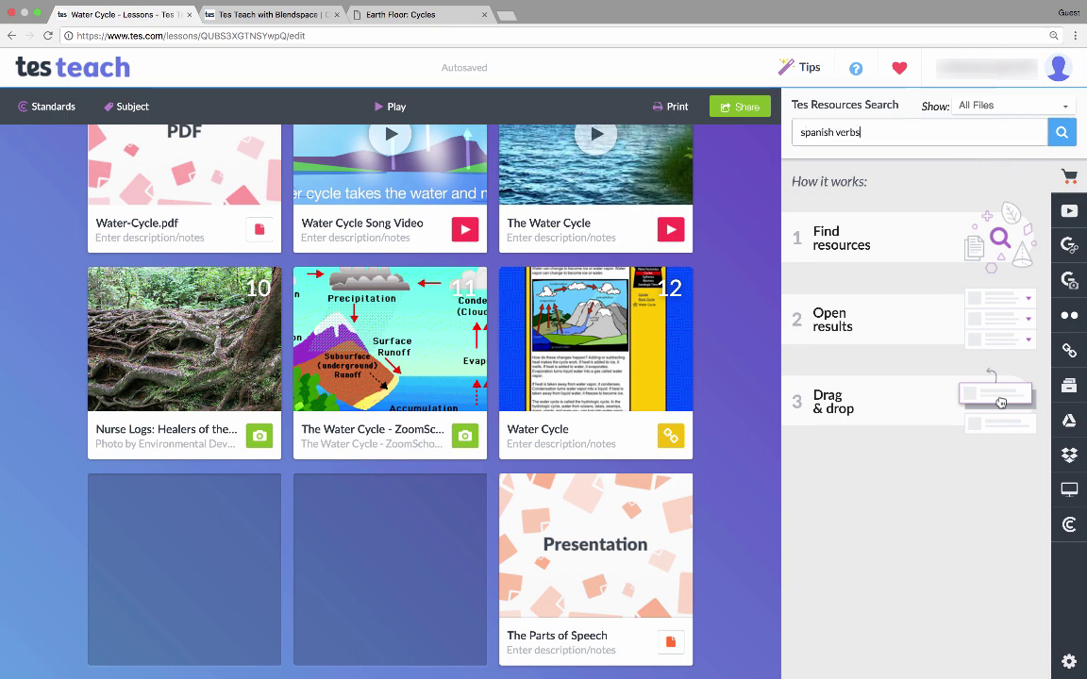
key("Return")
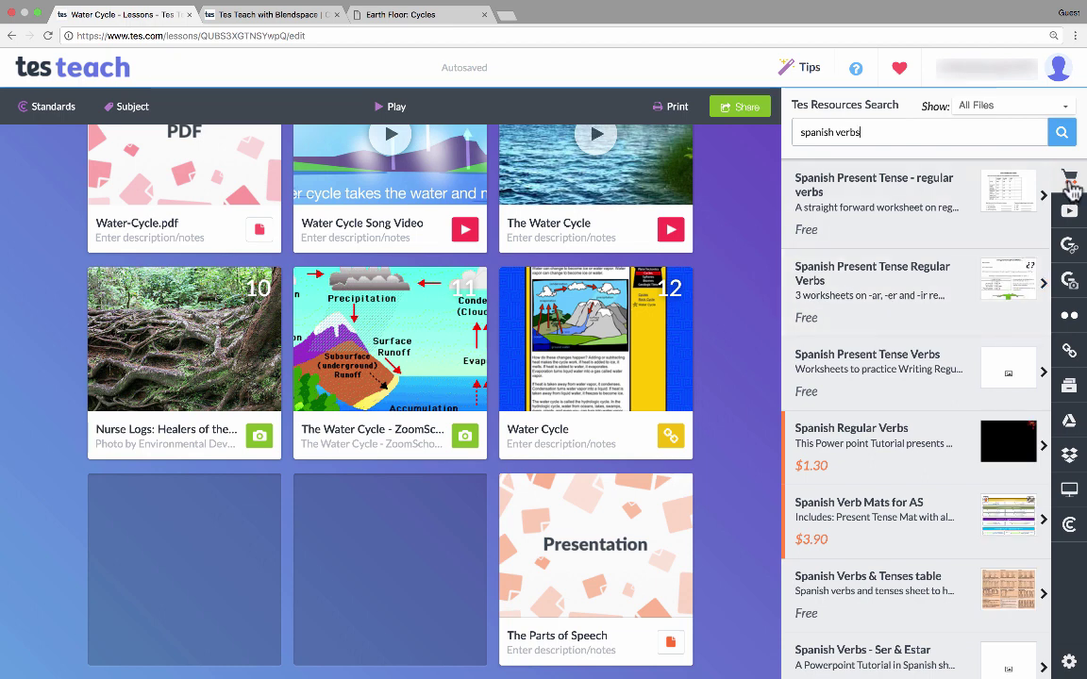
scroll(901, 501, "down", 3)
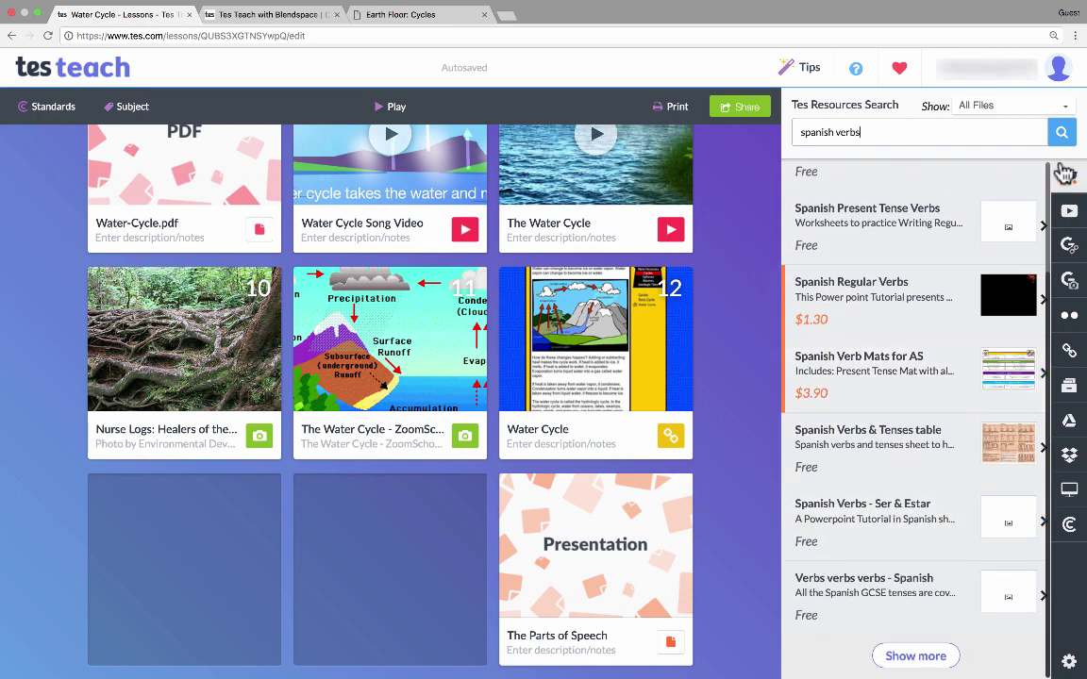
left_click(1069, 211)
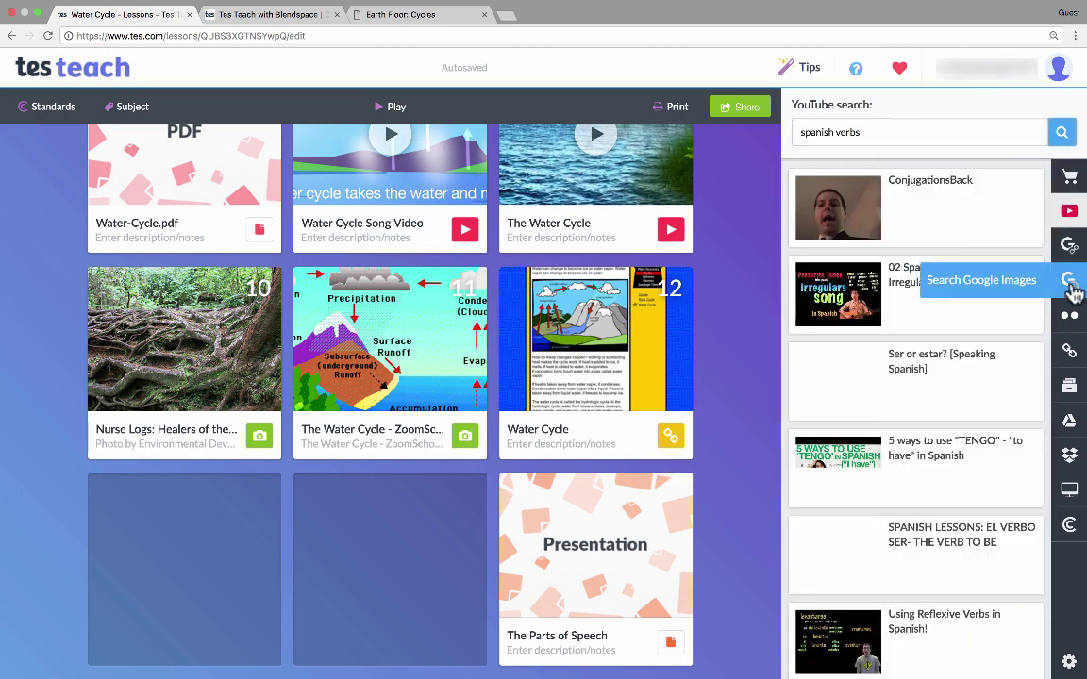
left_click(1072, 287)
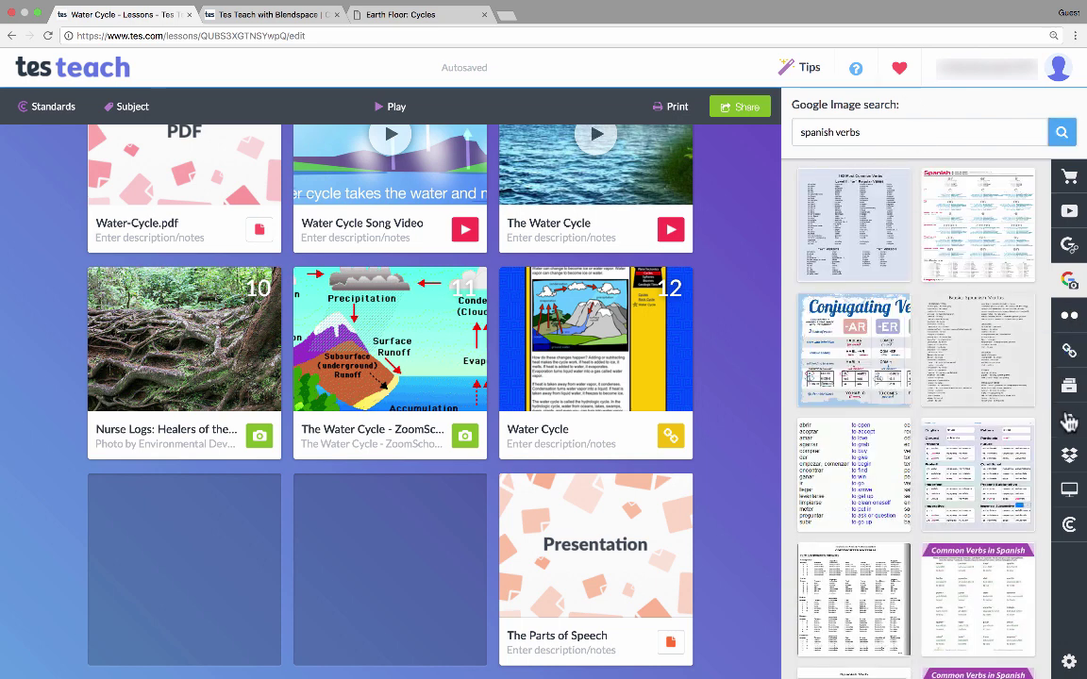
mouse_move(1016, 332)
left_mouse_down()
mouse_move(400, 562)
mouse_move(543, 533)
mouse_move(315, 522)
mouse_move(388, 522)
left_mouse_up()
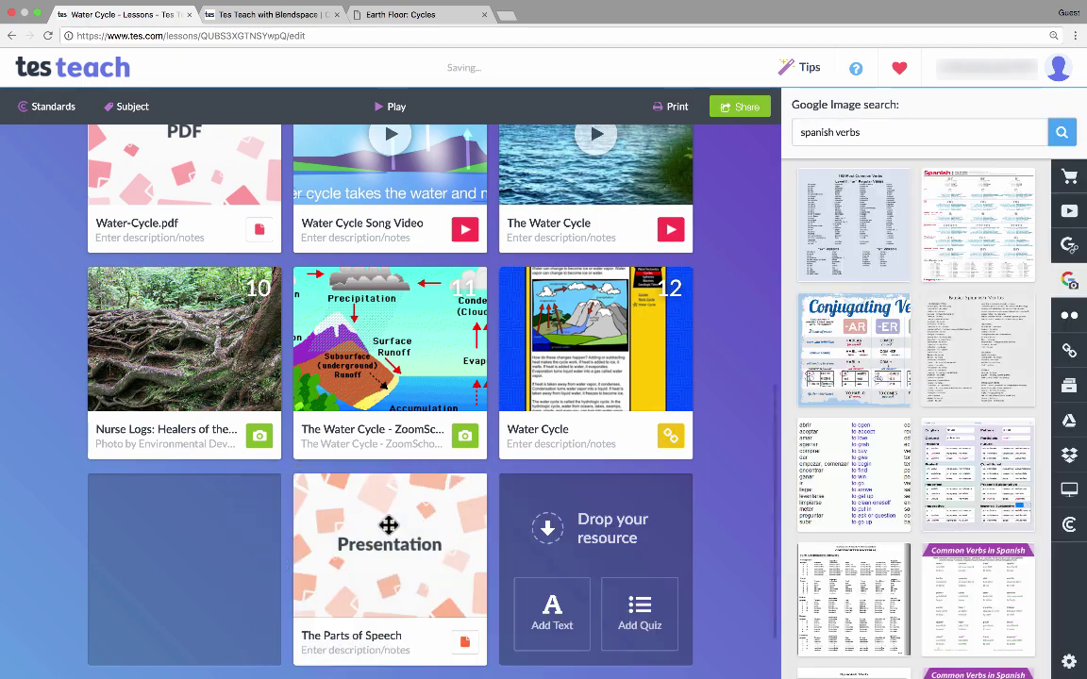
scroll(473, 382, "up", 6)
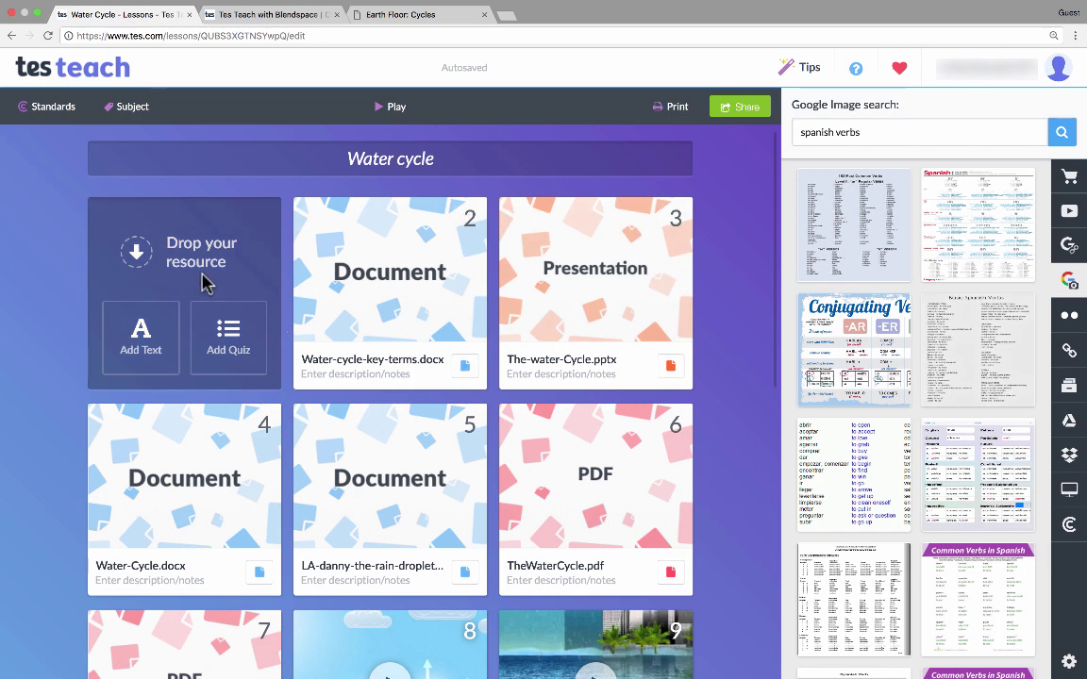
Add a water-cycle review text tile, formatting most of it bold, underlined, size 12 Comic Sans MS.
left_click(141, 359)
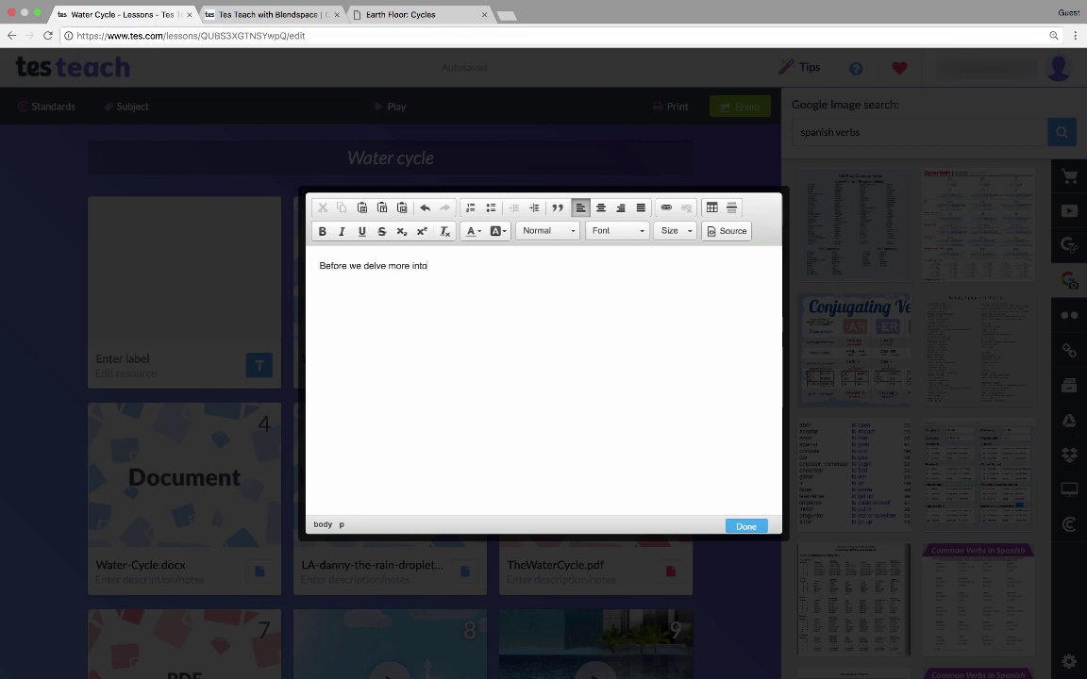
type("e science we need to review the water cycle.")
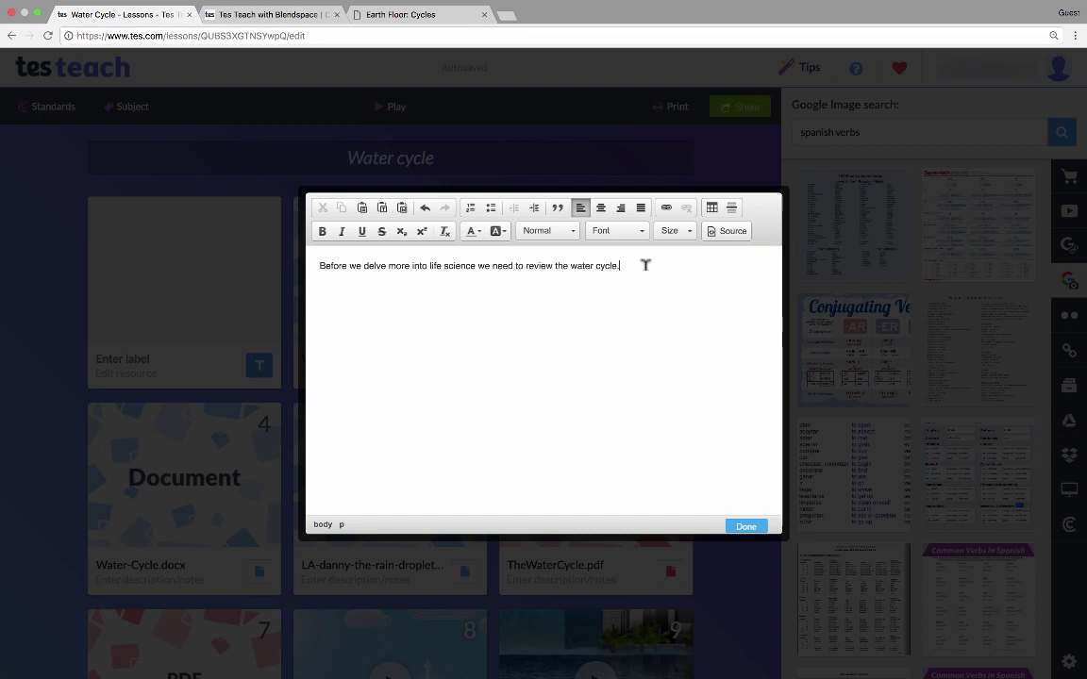
left_click_drag(621, 265, 395, 265)
left_click(322, 232)
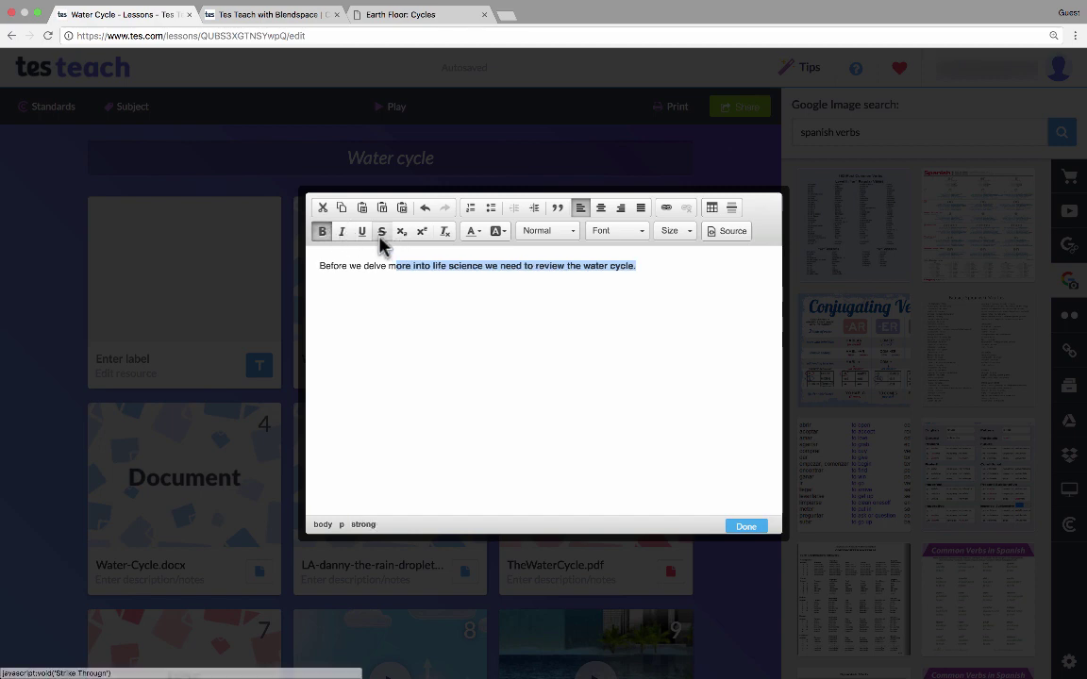
left_click(362, 232)
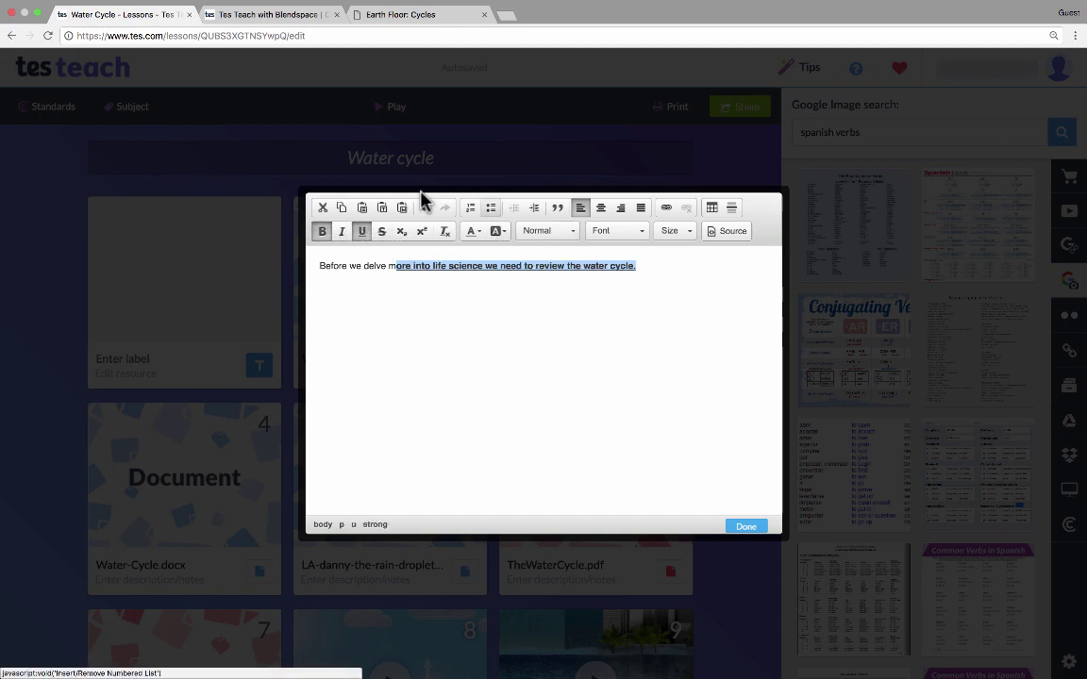
left_click(670, 232)
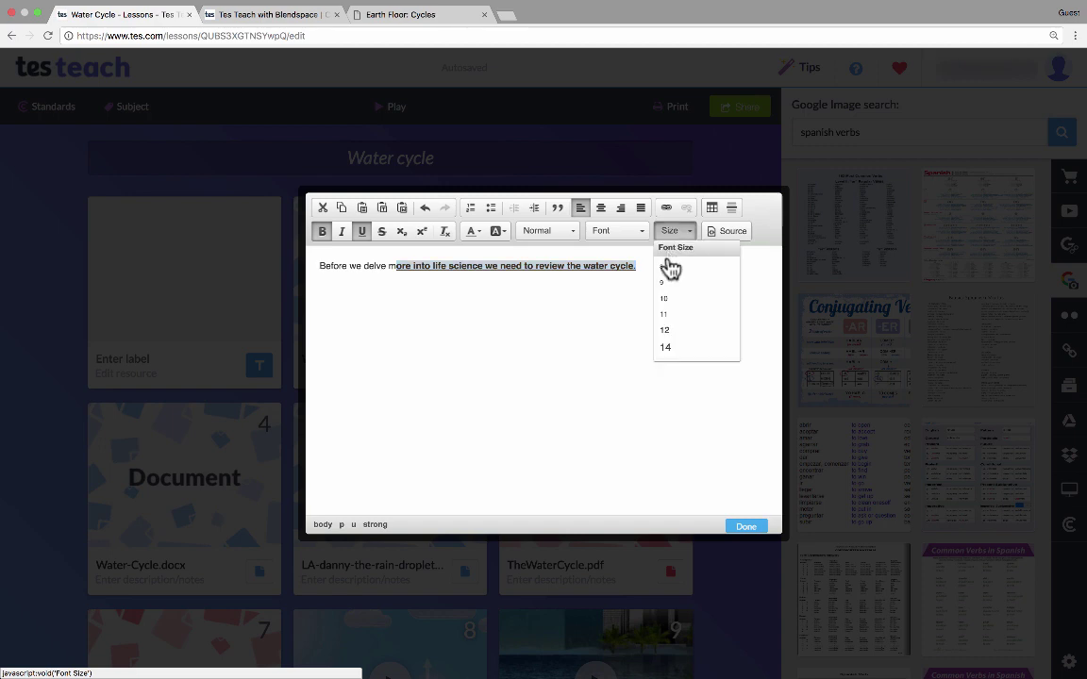
left_click(675, 324)
left_click(620, 233)
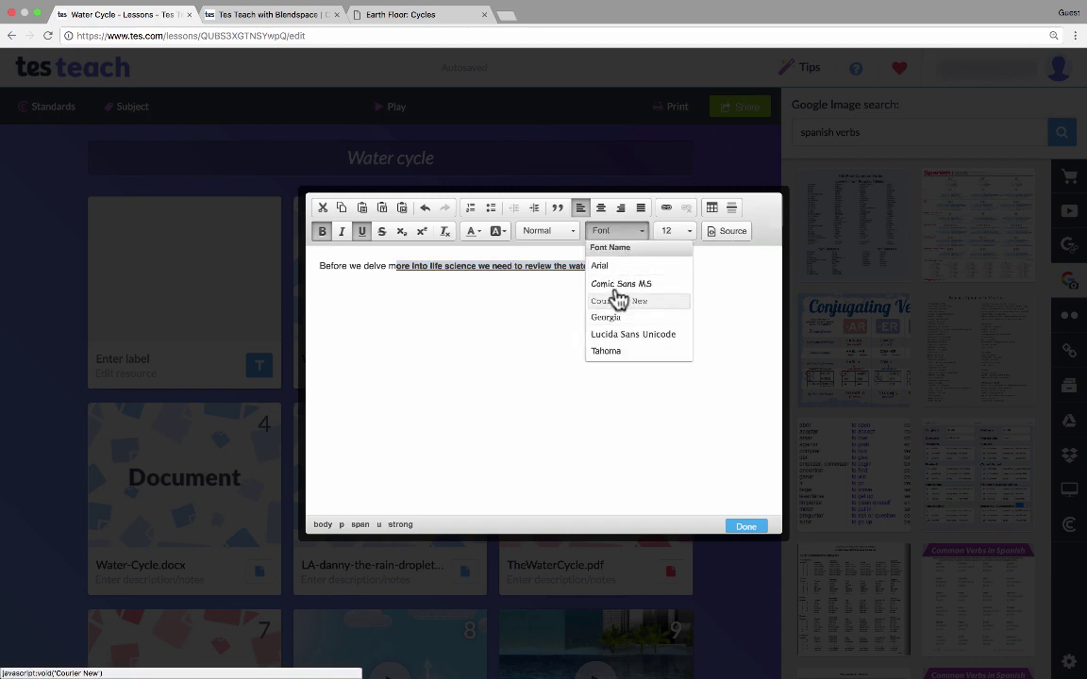
left_click(614, 281)
left_click(483, 326)
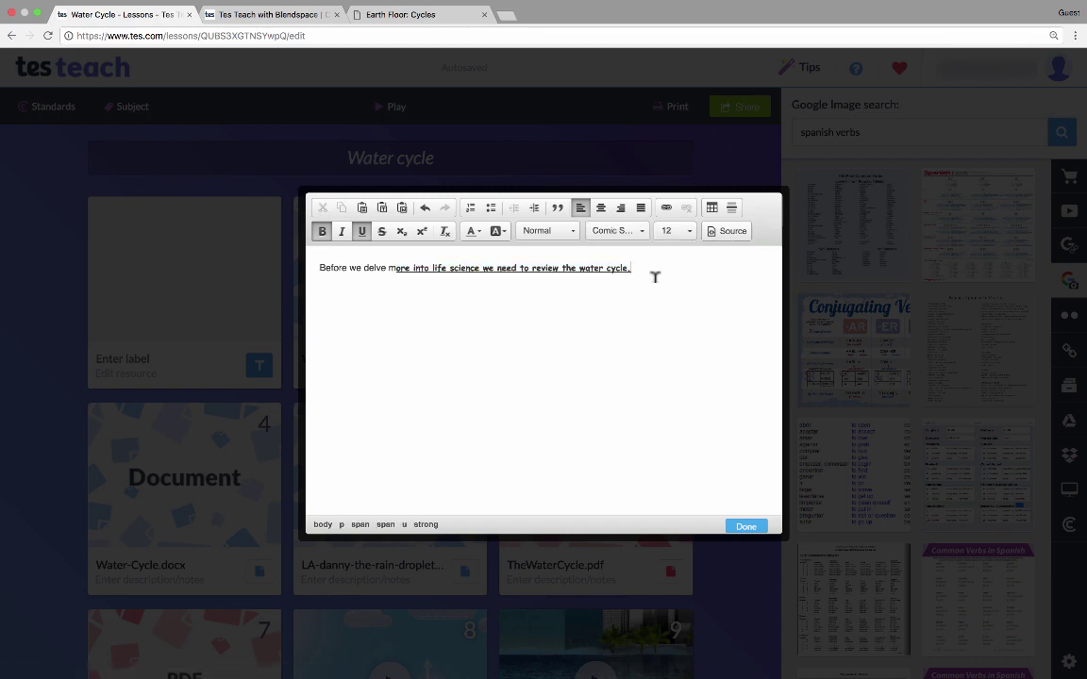
left_click(717, 500)
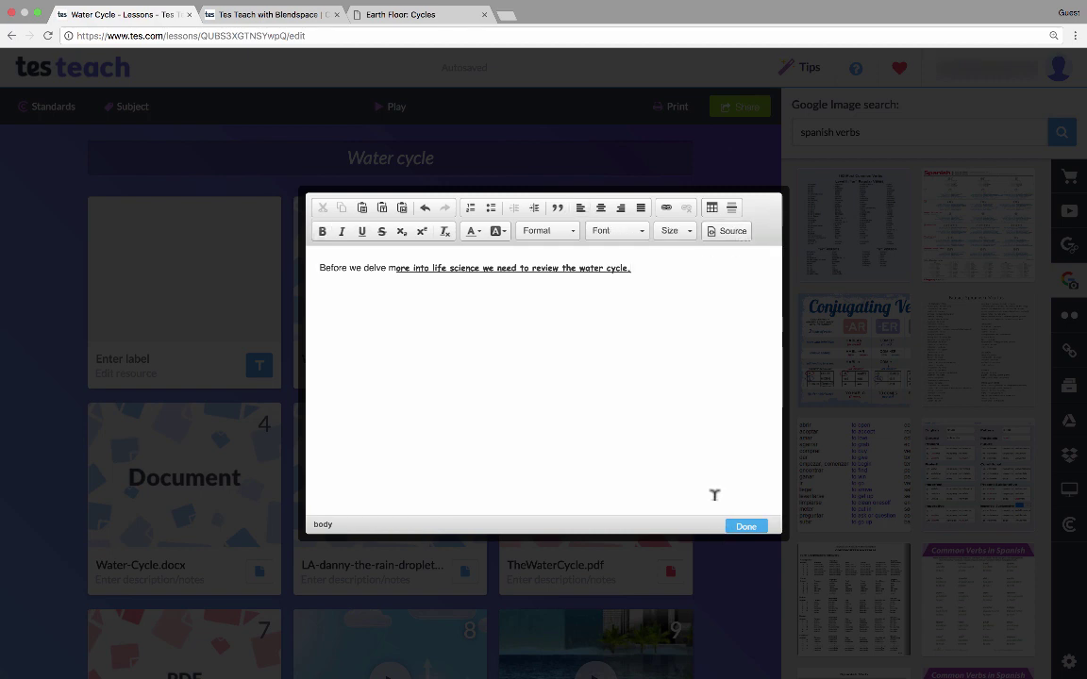
left_click(745, 525)
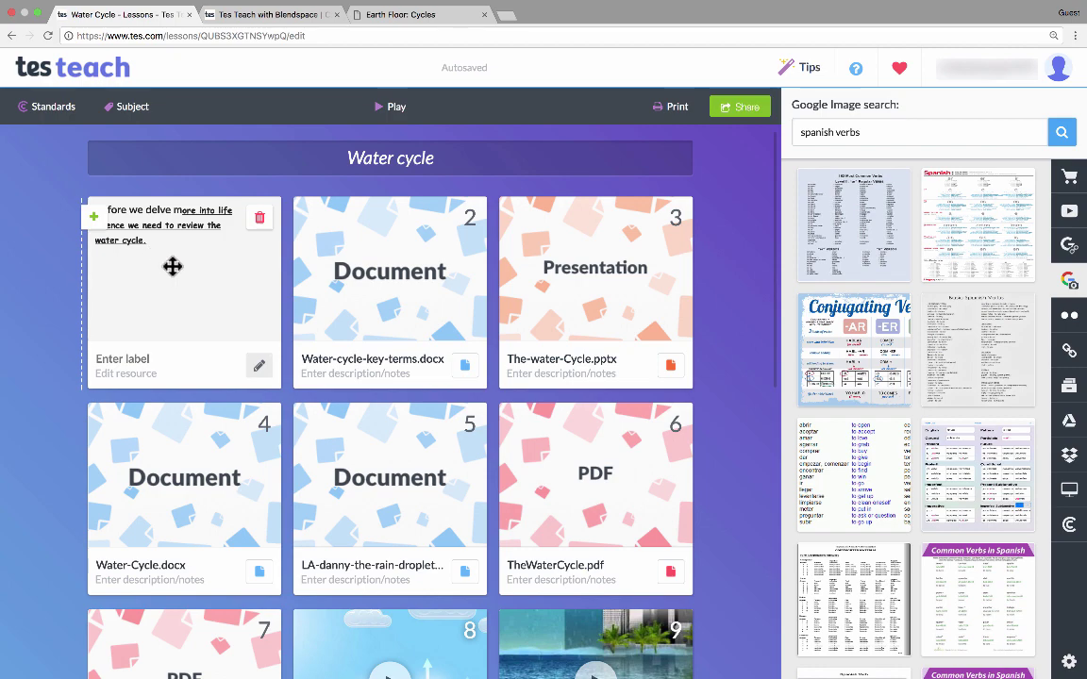
Move 'The Parts of Speech' into the first slot of the bottom row.
scroll(607, 503, "down", 7)
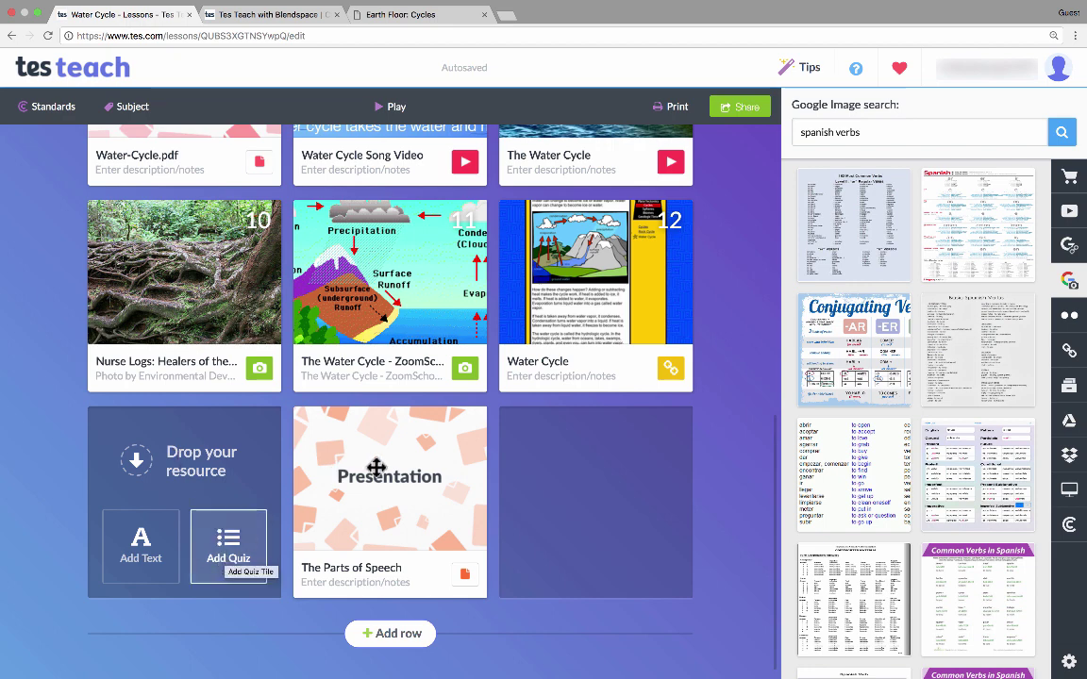
left_click_drag(405, 476, 201, 474)
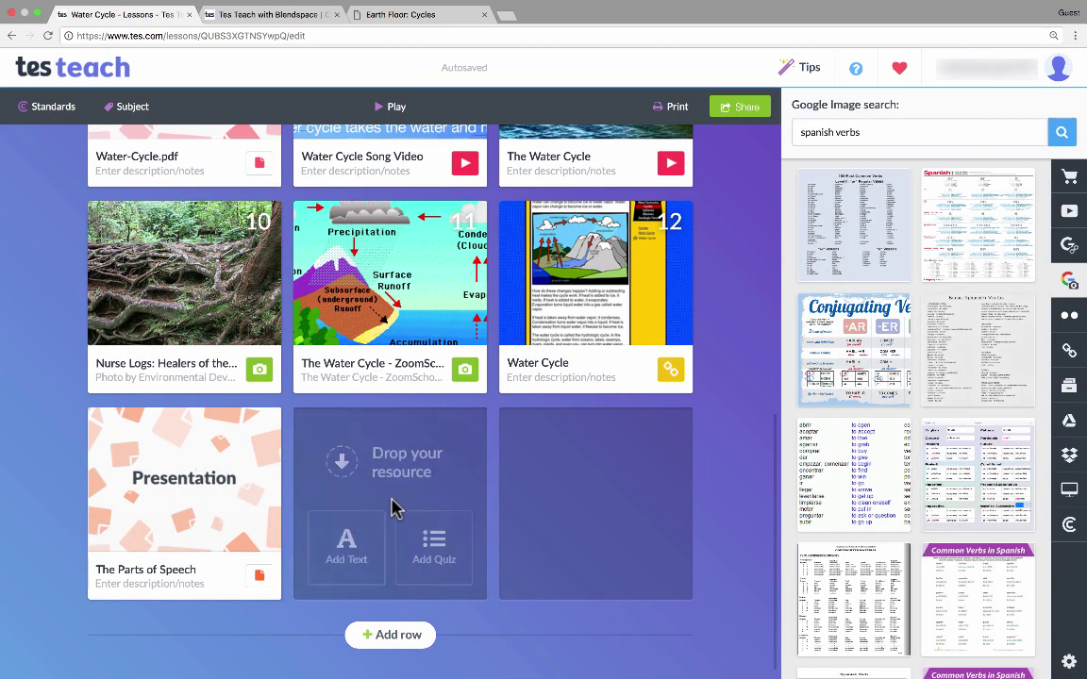
Add a quiz tile with a water cycle question, answers Co…, Precipitation, Ev…, Precipitation correct.
left_click(434, 552)
left_click(449, 224)
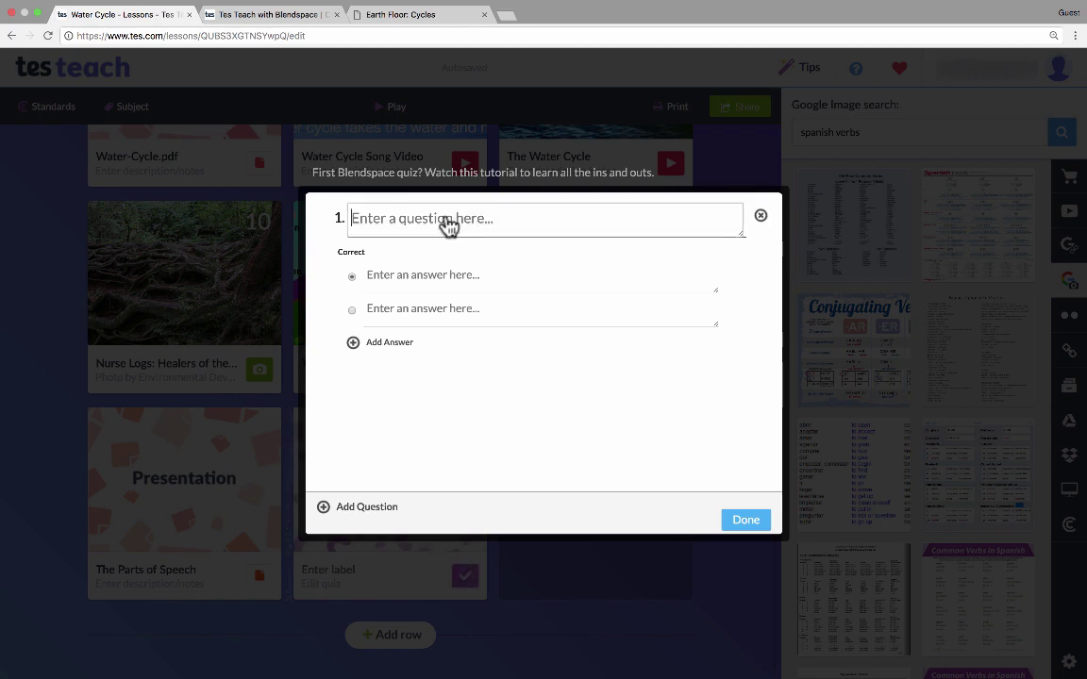
type("Which part of the water cycle would rain fit into?")
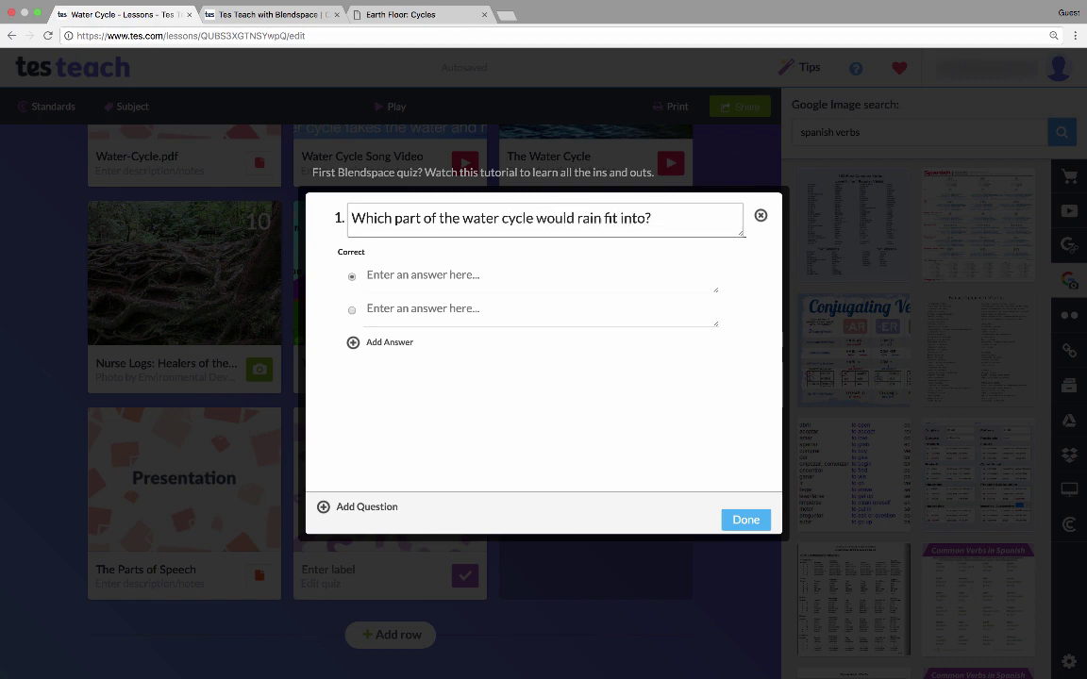
left_click(420, 286)
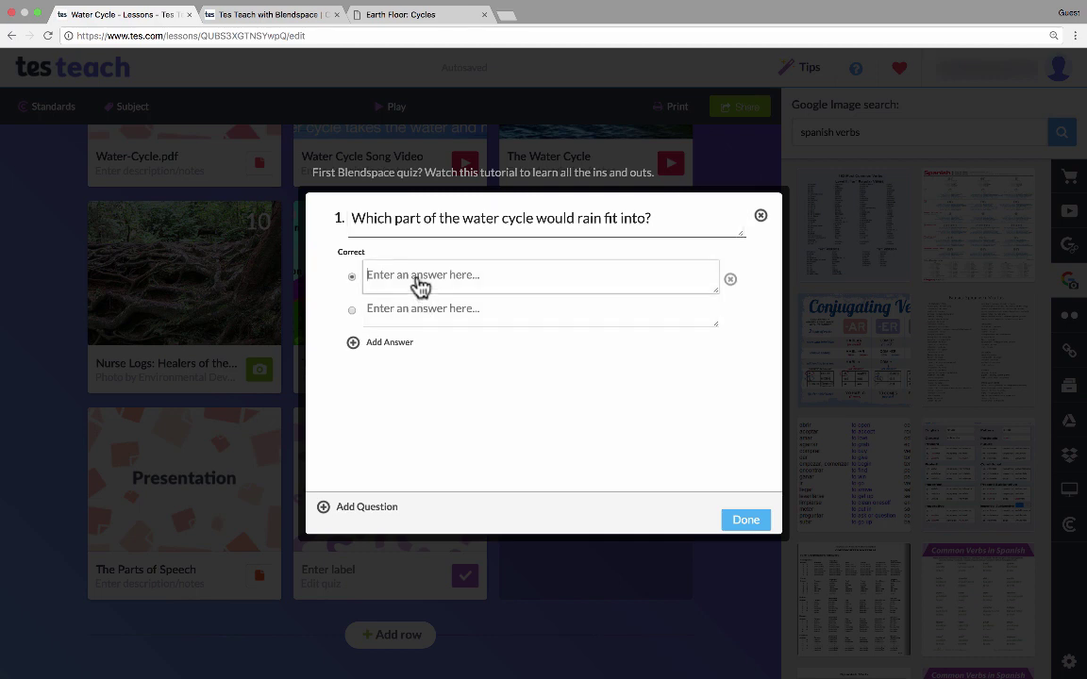
type("Condensation")
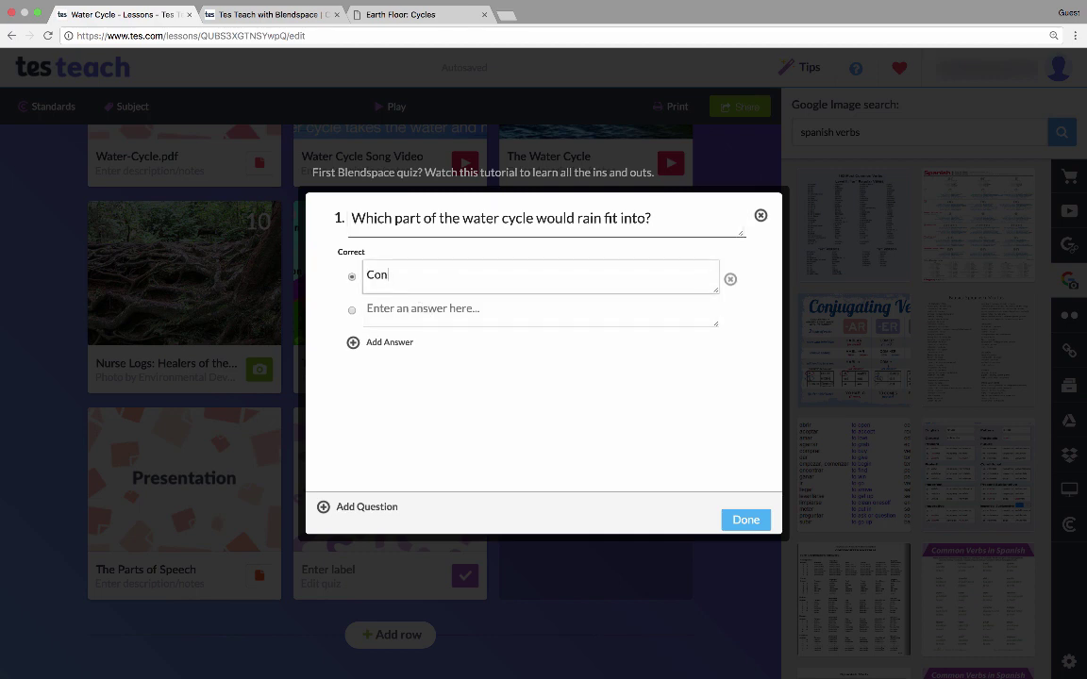
left_click(421, 313)
type("Precipitation")
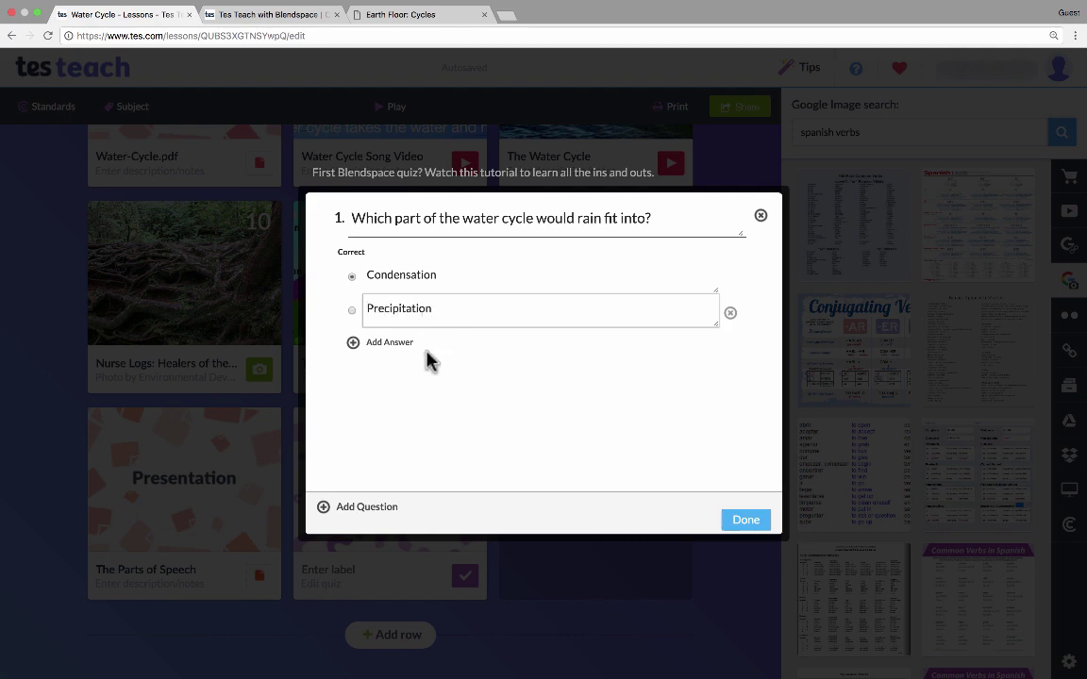
left_click(387, 343)
type("Evaporation")
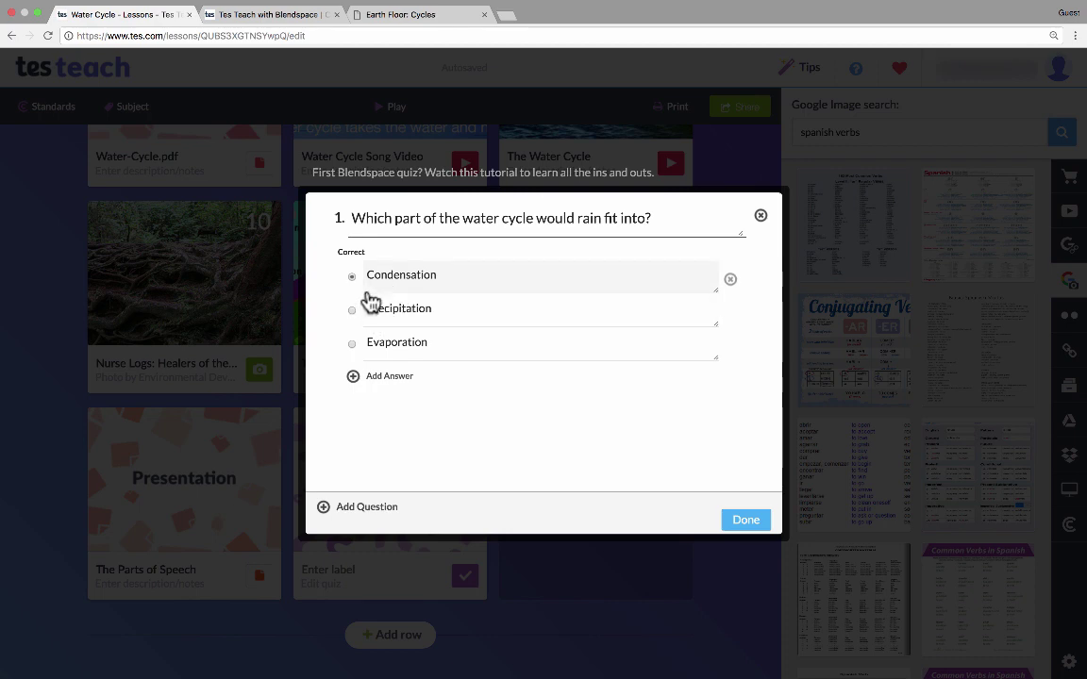
left_click(352, 312)
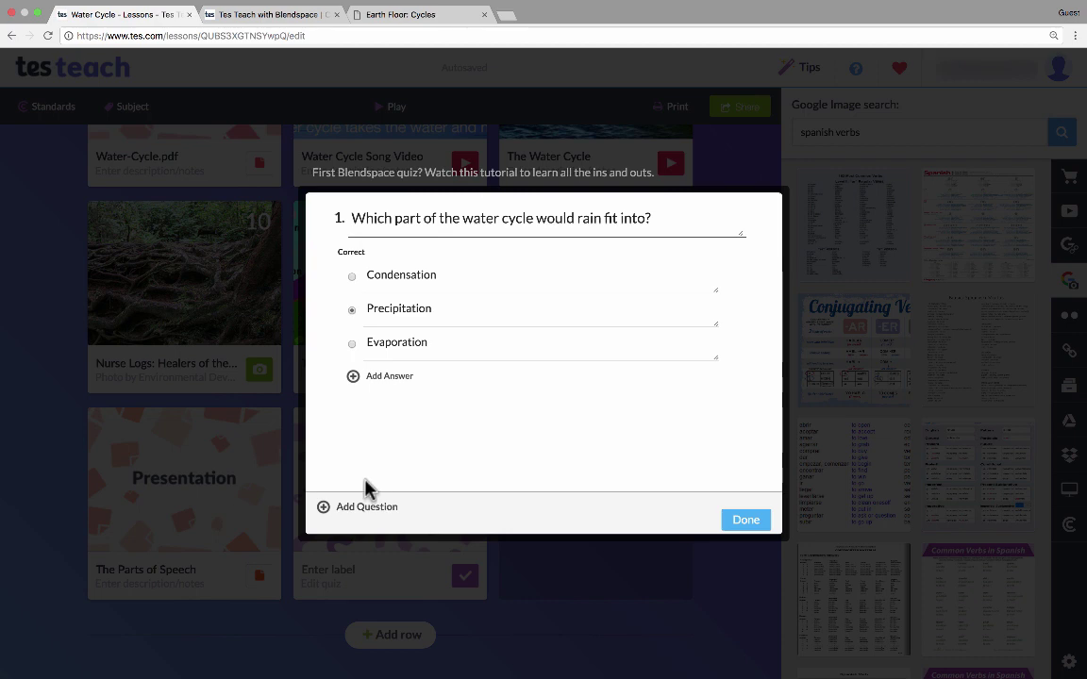
Add a second question with four placeholder answers, mark the third correct, and save the quiz.
left_click(345, 515)
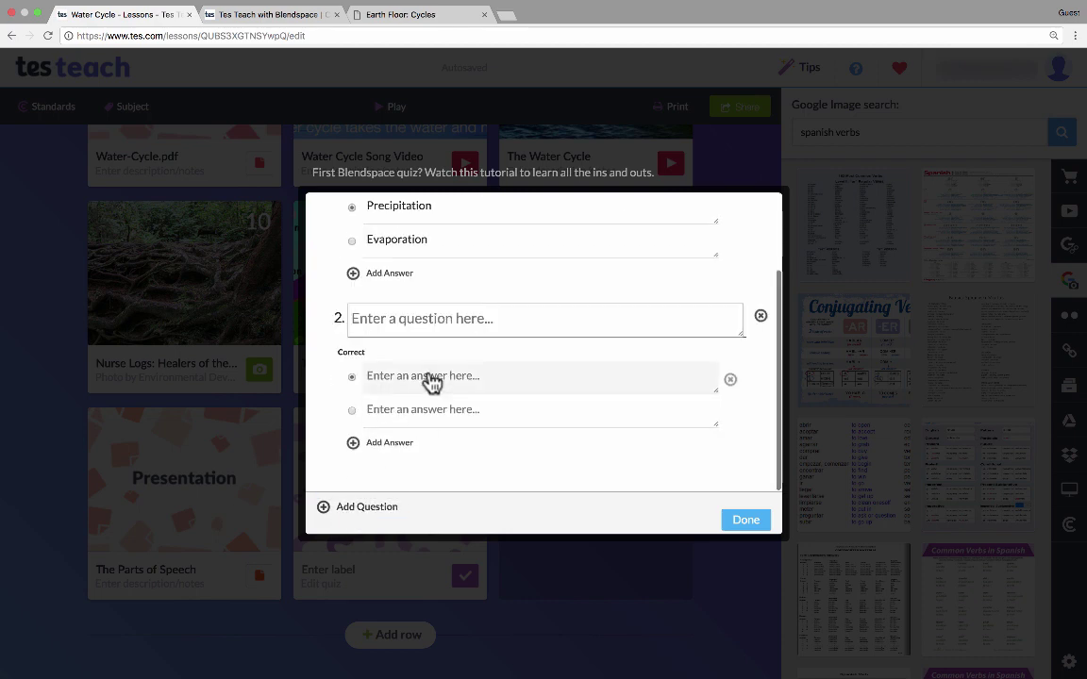
type("lkajsdljf;klasdlff")
left_click(425, 382)
type("asdfasfd")
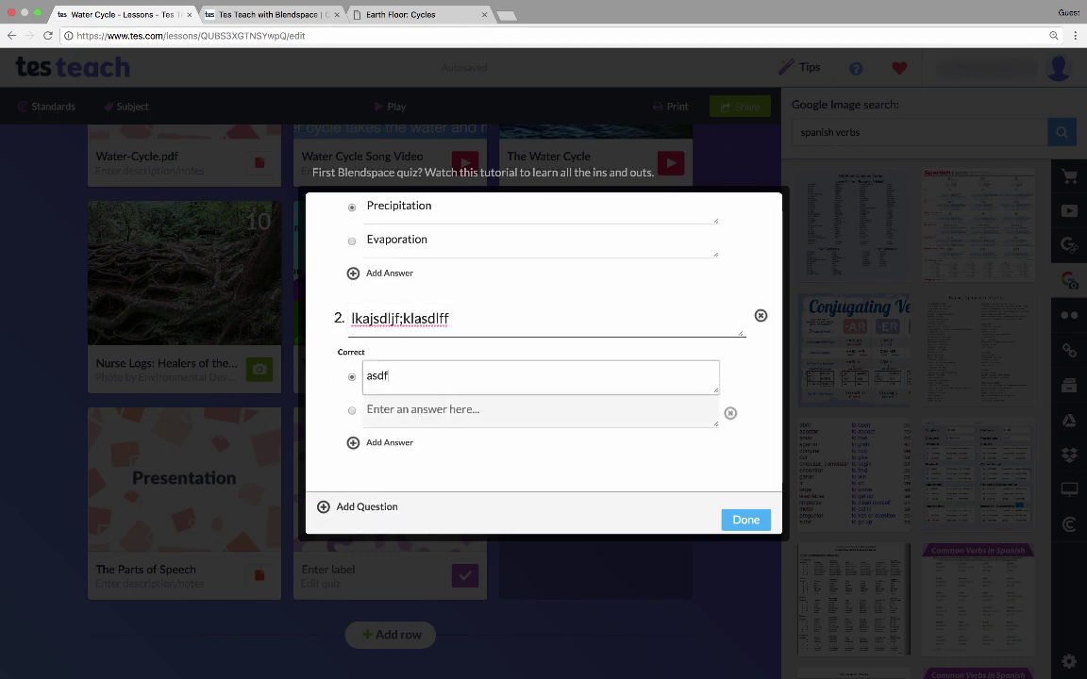
left_click(453, 419)
type("sfasfasf")
key("Return")
type("asdfasdf")
key("Return")
type("asfasdf")
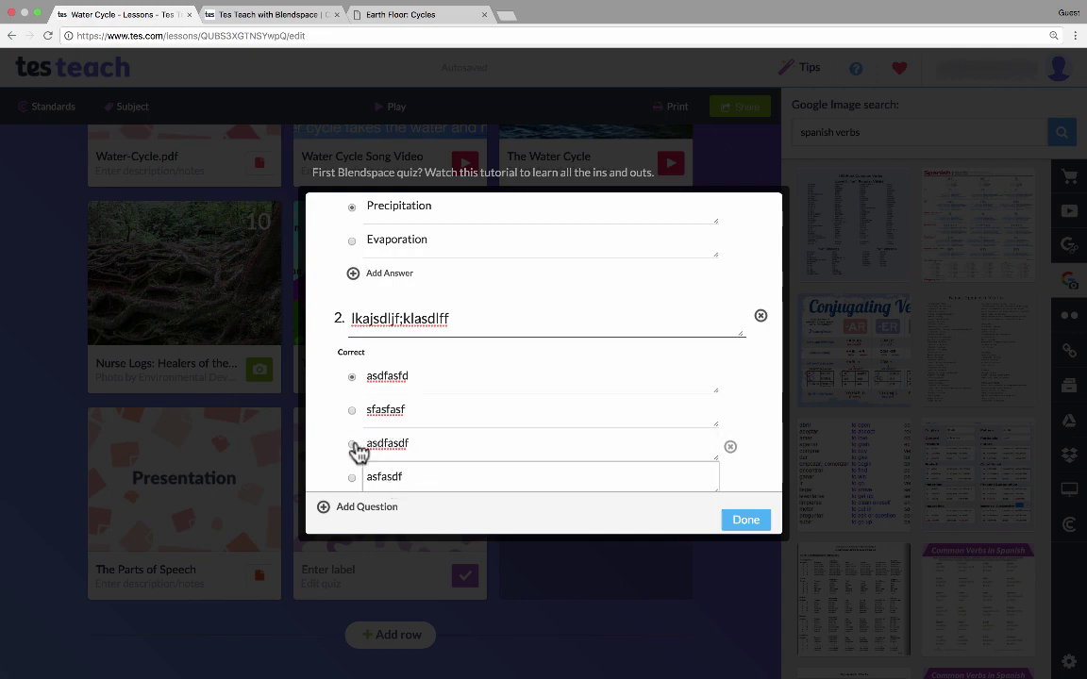
left_click(352, 443)
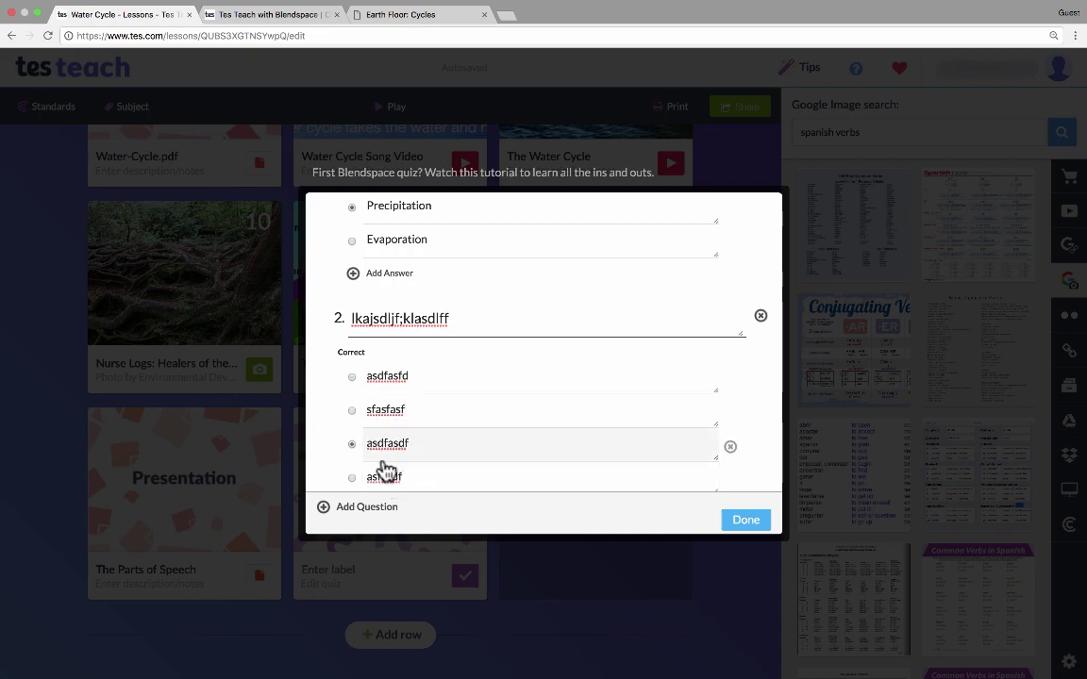
left_click(745, 521)
scroll(423, 483, "up", 4)
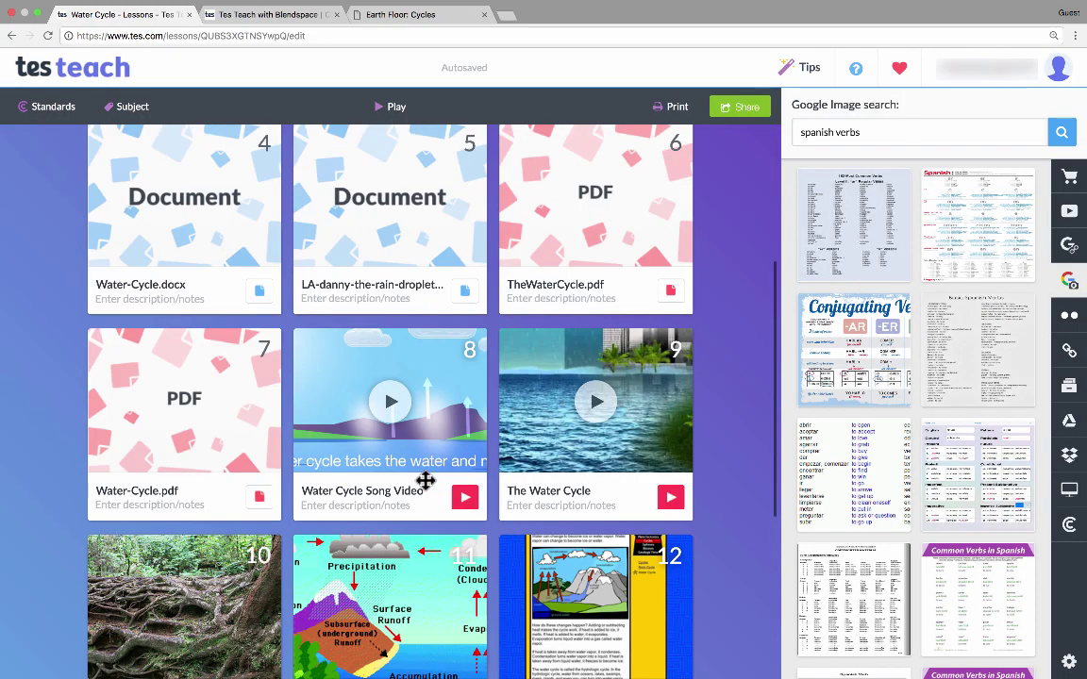
scroll(426, 481, "up", 3)
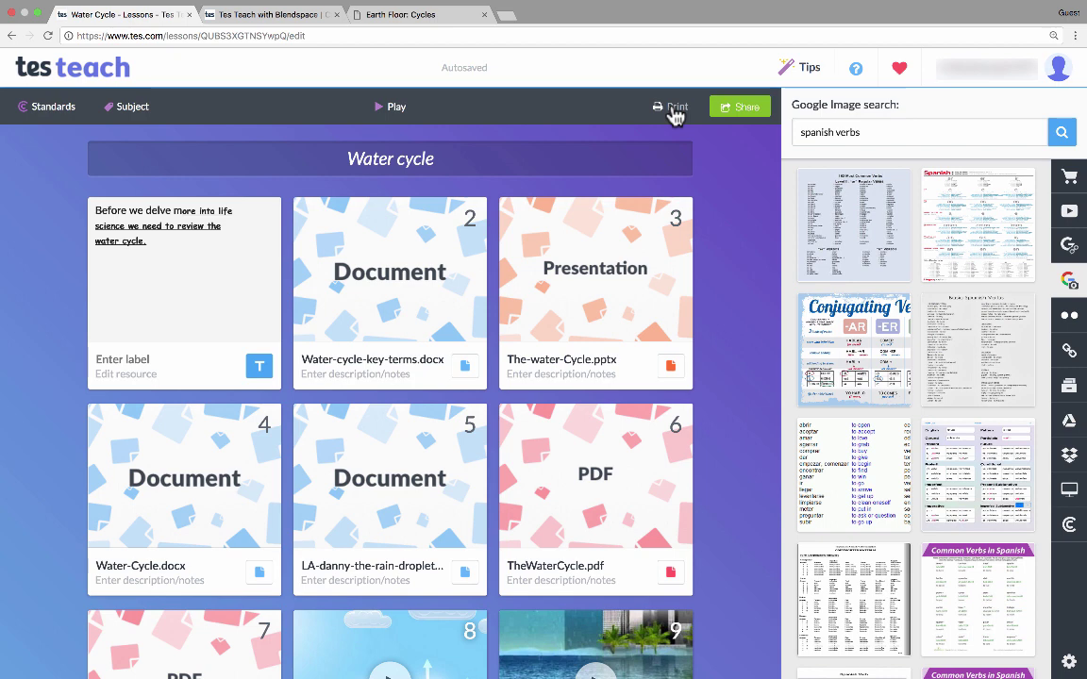
Share 'Water cycle' with the Science class and select the Lesson Link URL.
left_click(745, 109)
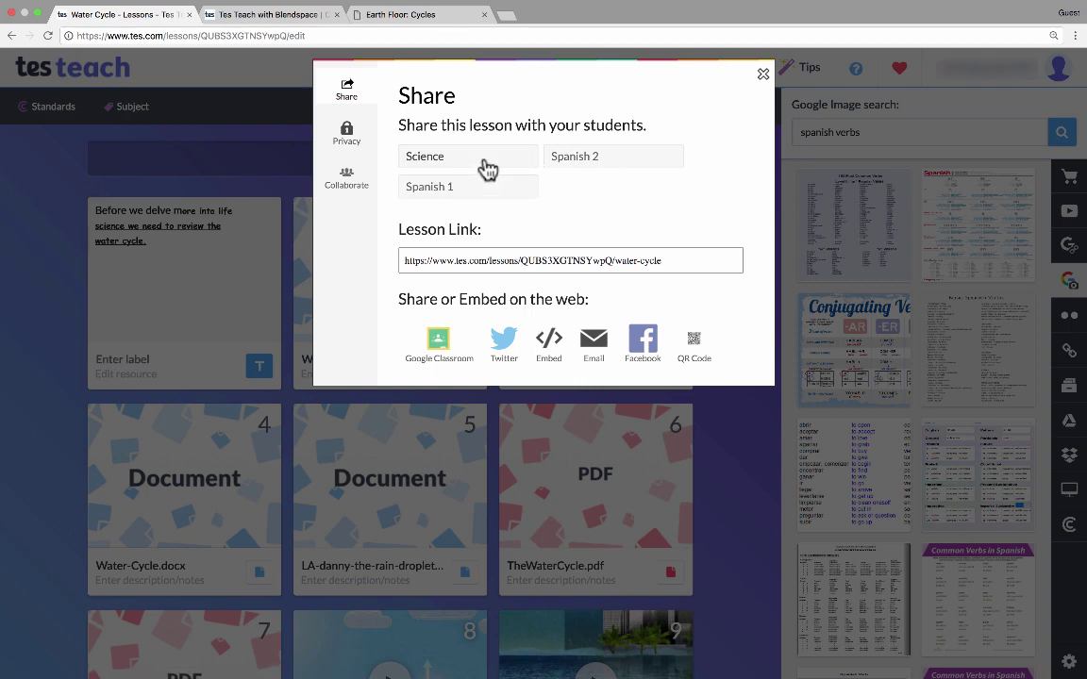
left_click(487, 169)
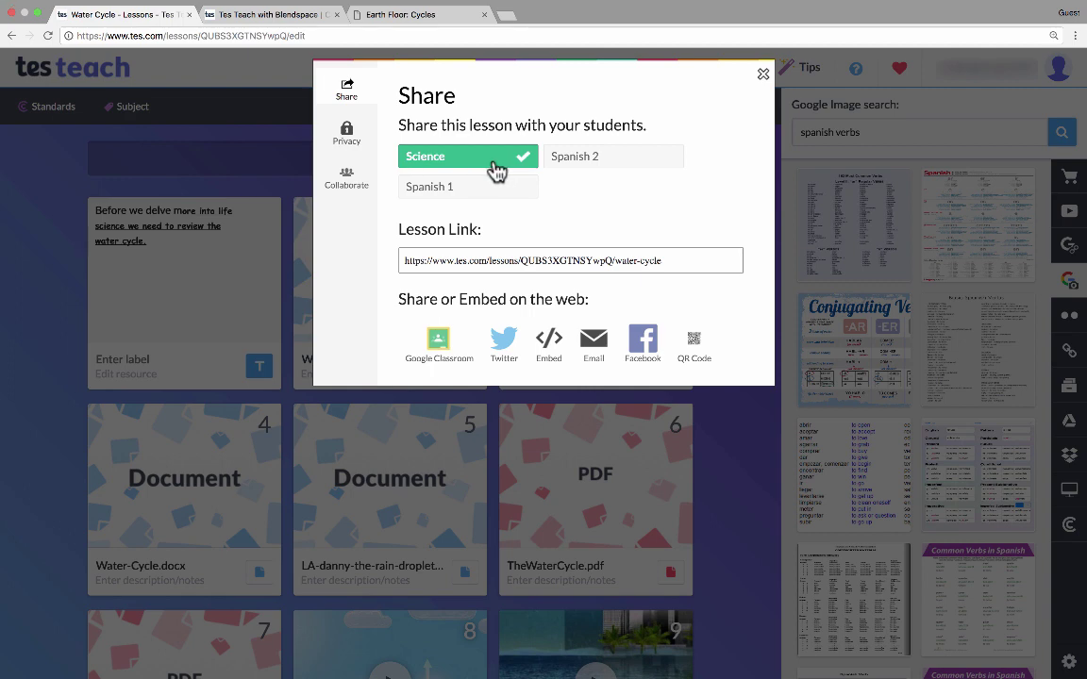
left_click(407, 260)
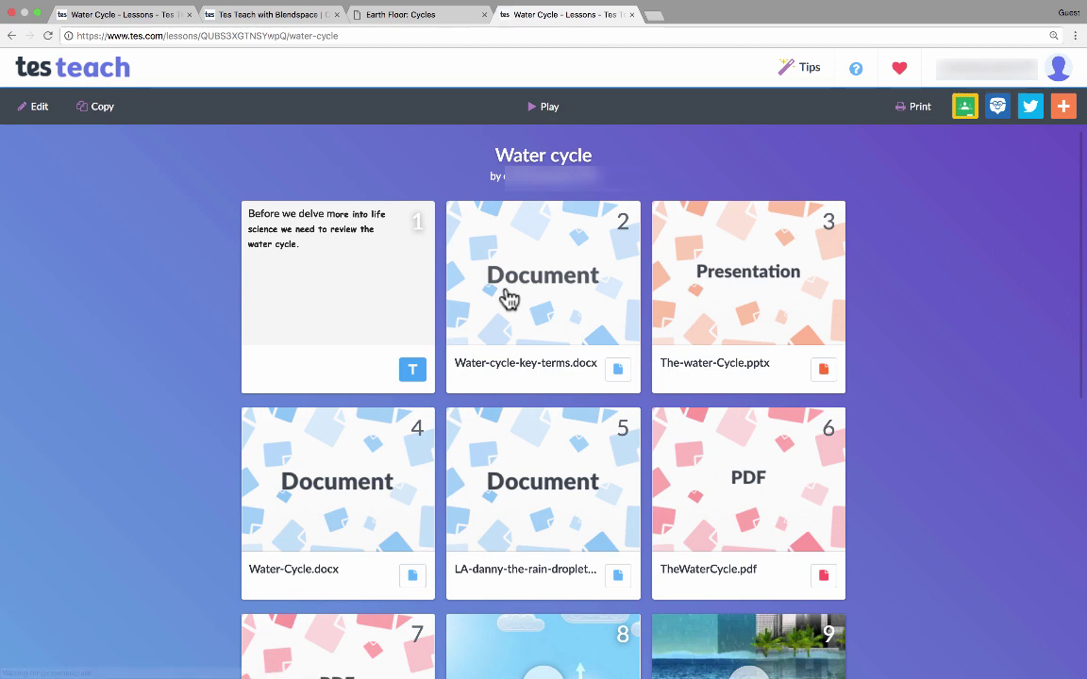
Scroll through the lesson's public page, then return across tabs to the editor's Share dialog.
scroll(750, 475, "down", 6)
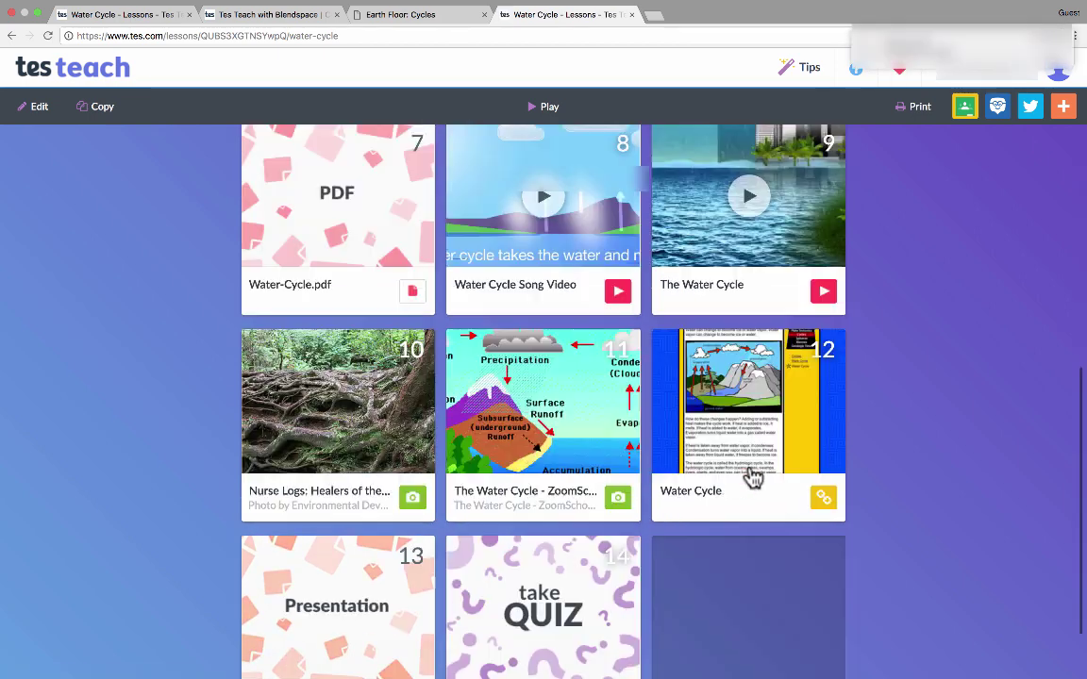
scroll(593, 507, "up", 6)
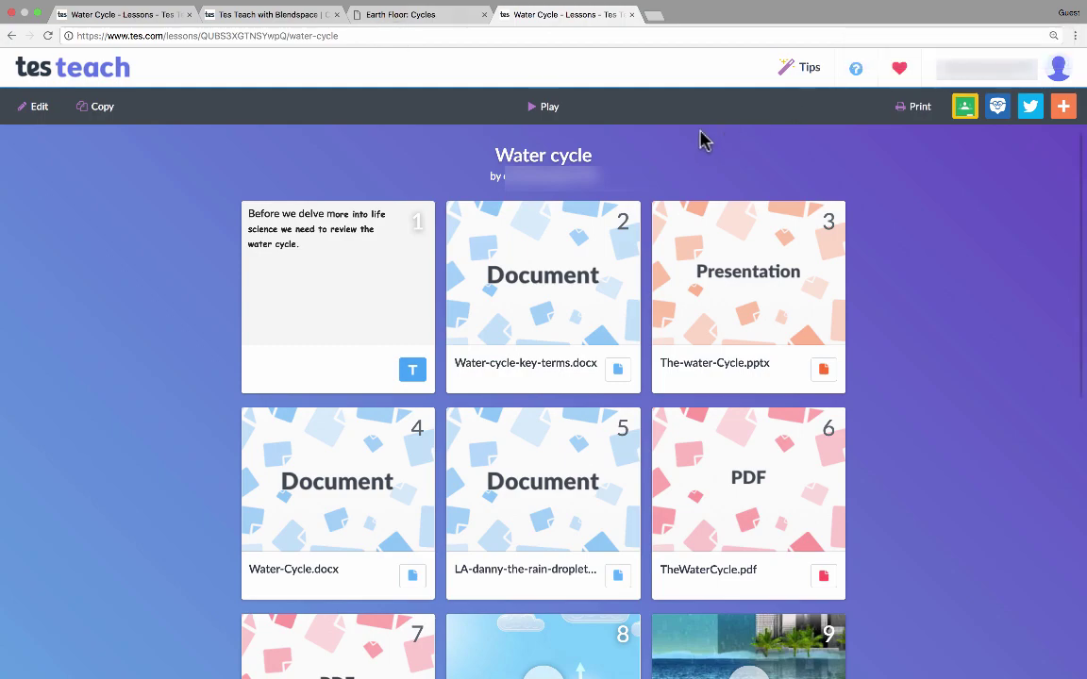
left_click(420, 14)
left_click(278, 14)
left_click(146, 15)
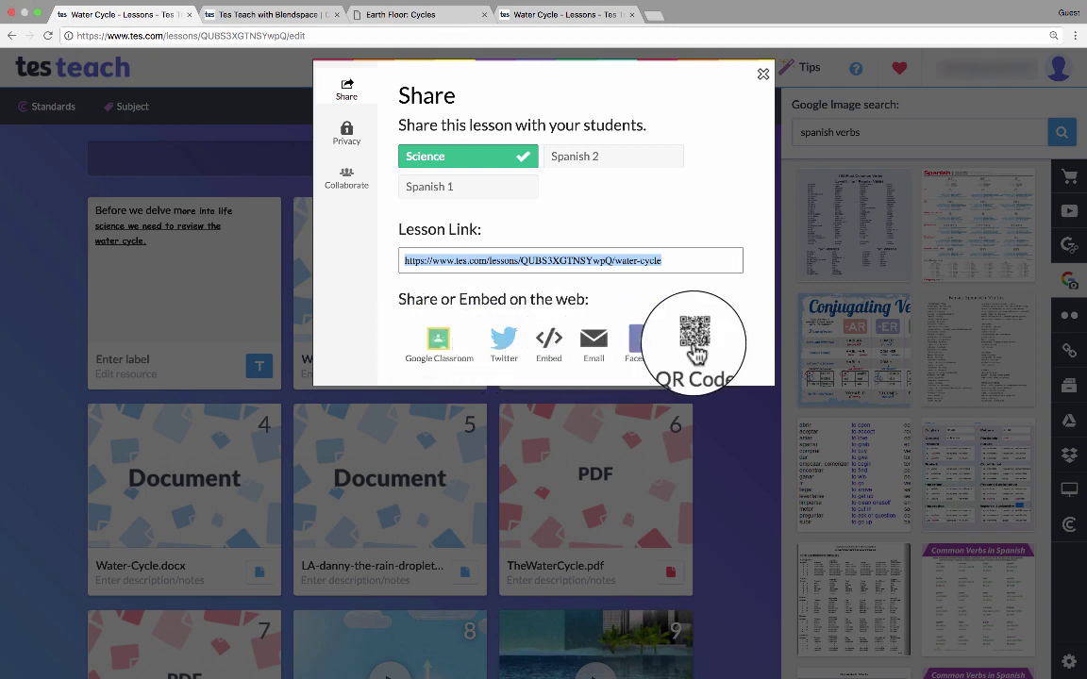
Preview the Email sharing form, then select the lesson's full iframe embed code.
left_click(594, 349)
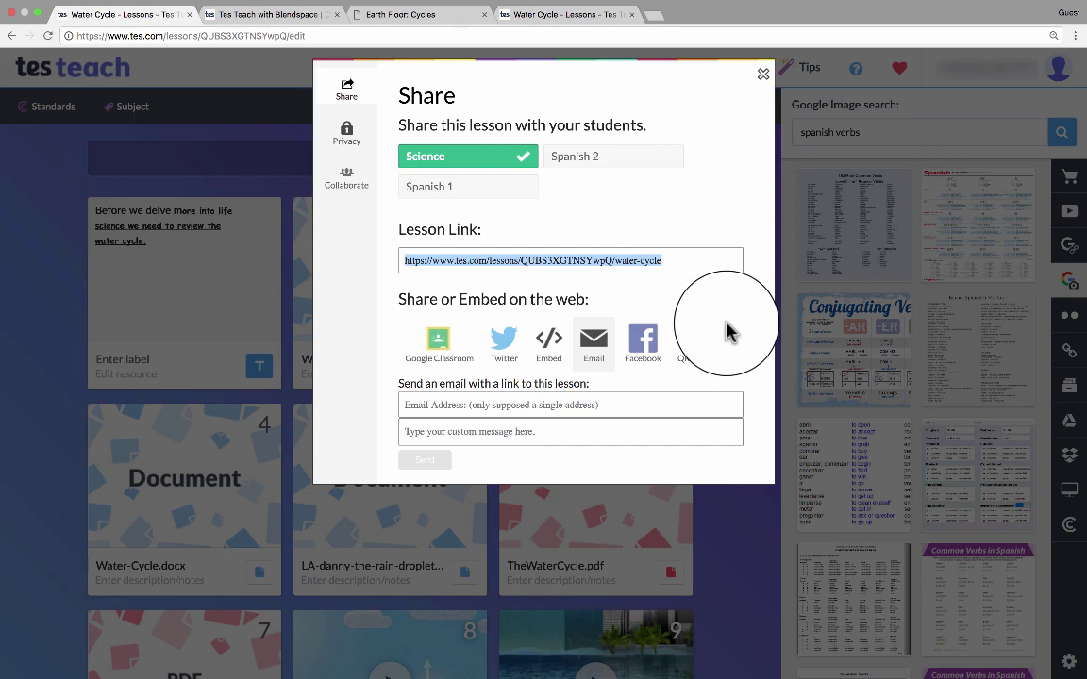
left_click(545, 349)
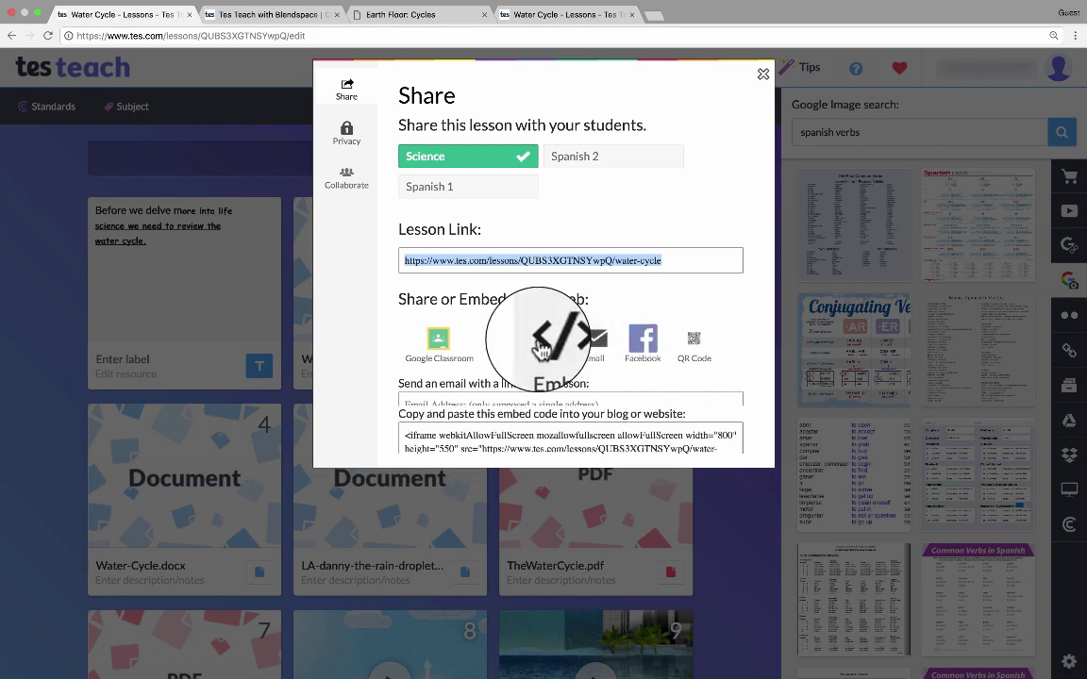
left_click(623, 439)
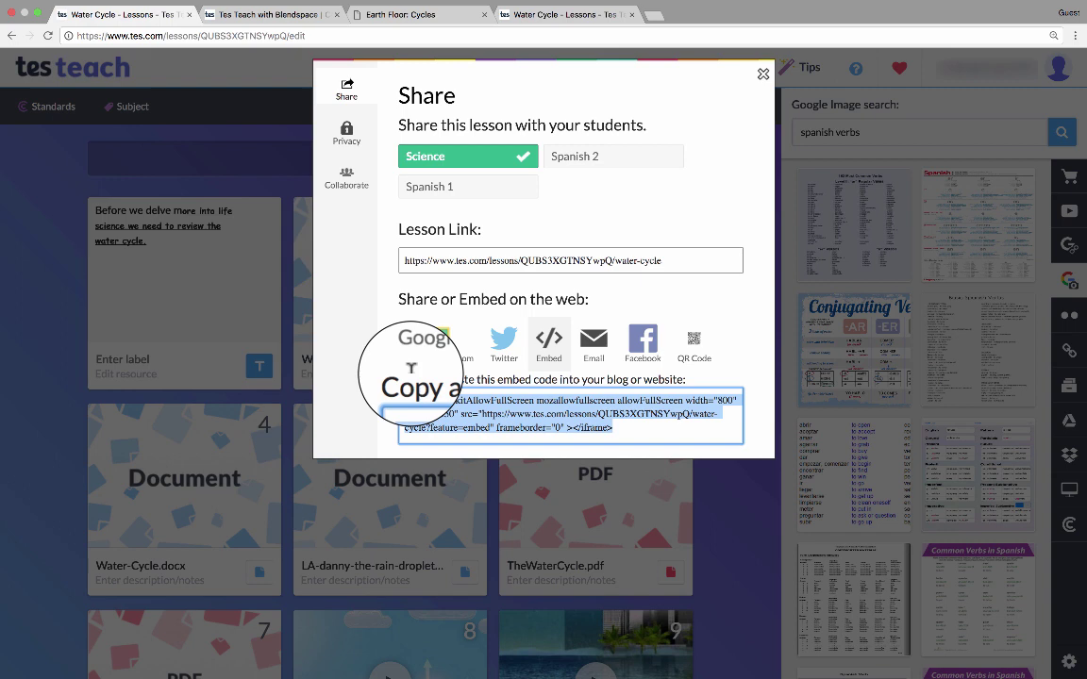
Display the lesson's QR code and copy the QR code image.
left_click(694, 343)
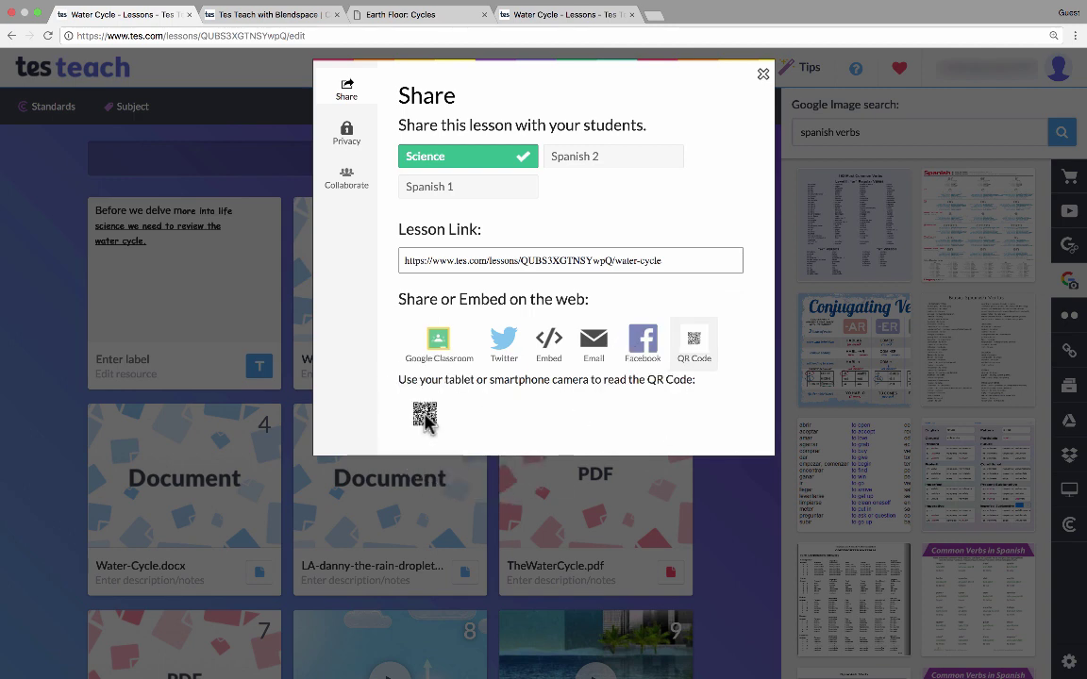
right_click(425, 413)
left_click(455, 444)
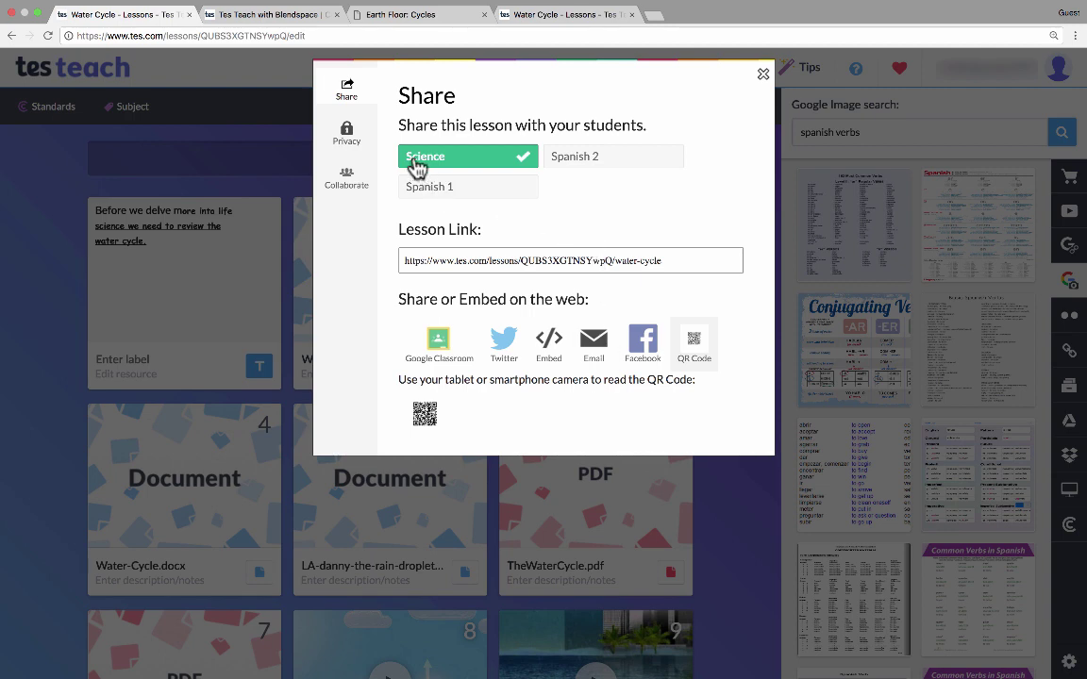
In Privacy, let anyone view the lesson and set resource copying to None.
left_click(357, 137)
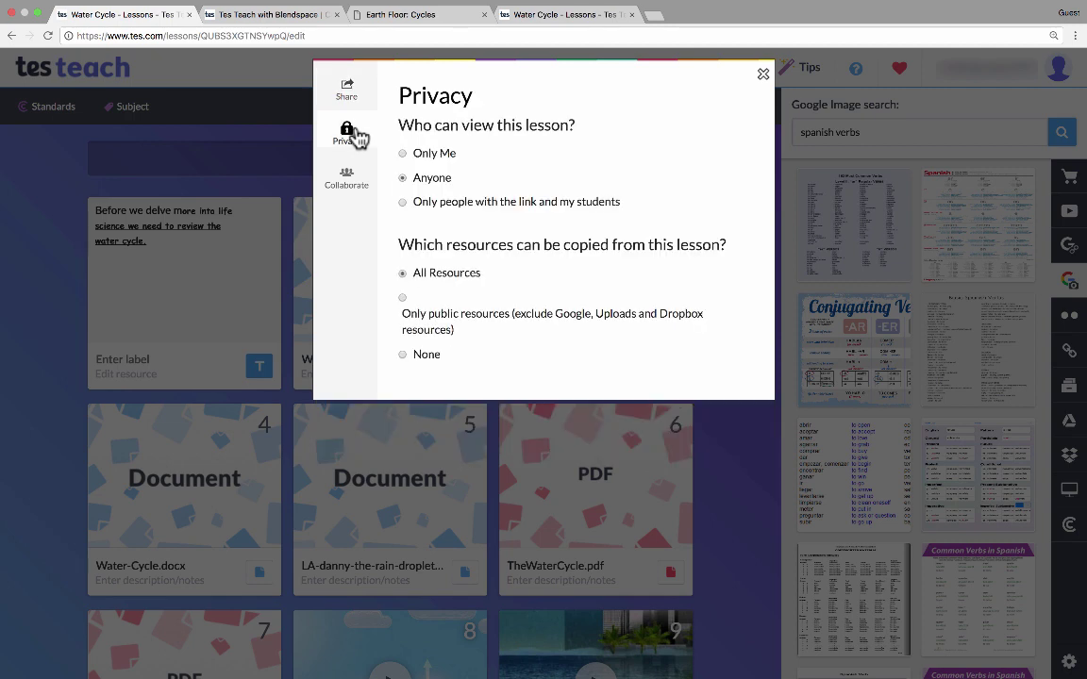
left_click(403, 154)
left_click(403, 203)
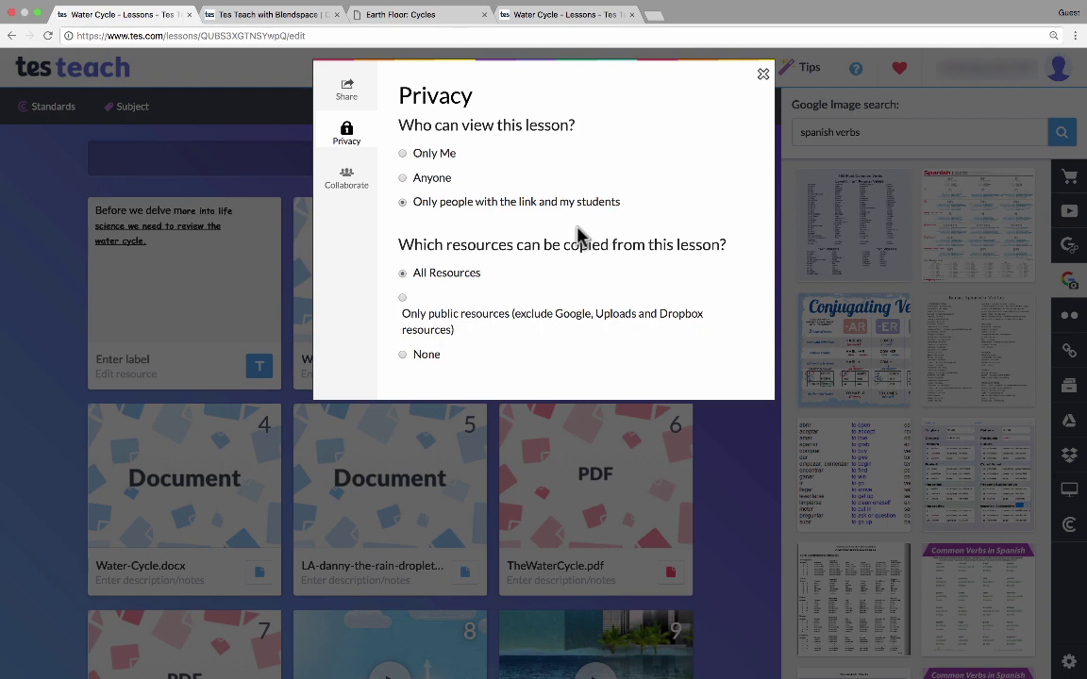
left_click(406, 179)
left_click(403, 302)
left_click(402, 354)
Check the Collaborate co-author settings, then close the sharing dialog.
left_click(346, 177)
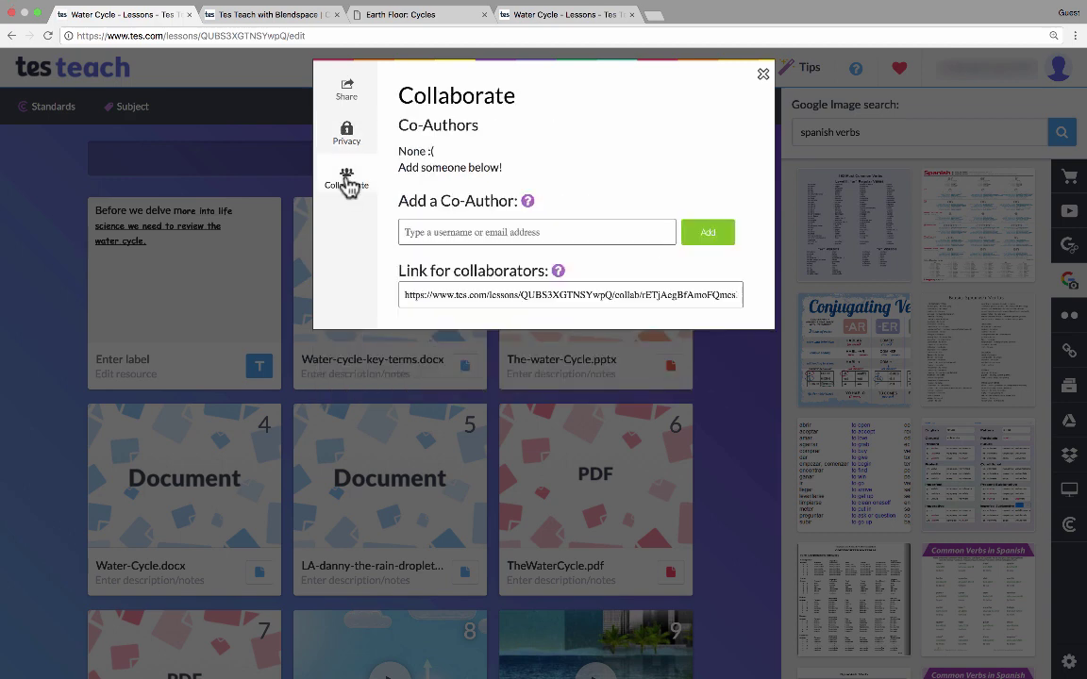
left_click(361, 102)
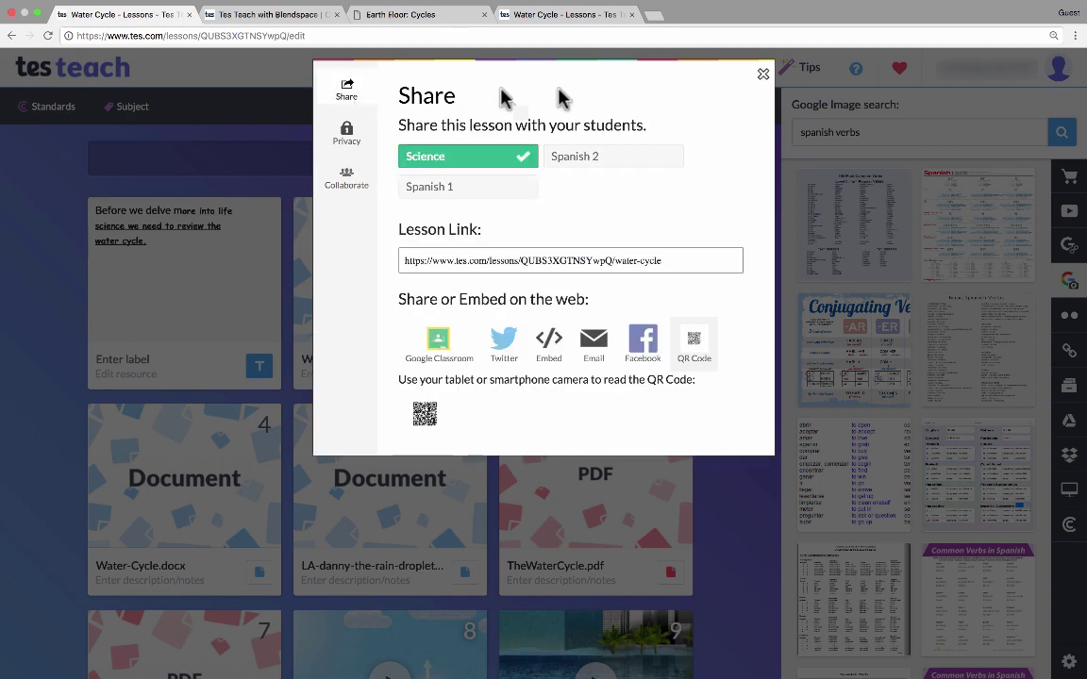
left_click(762, 75)
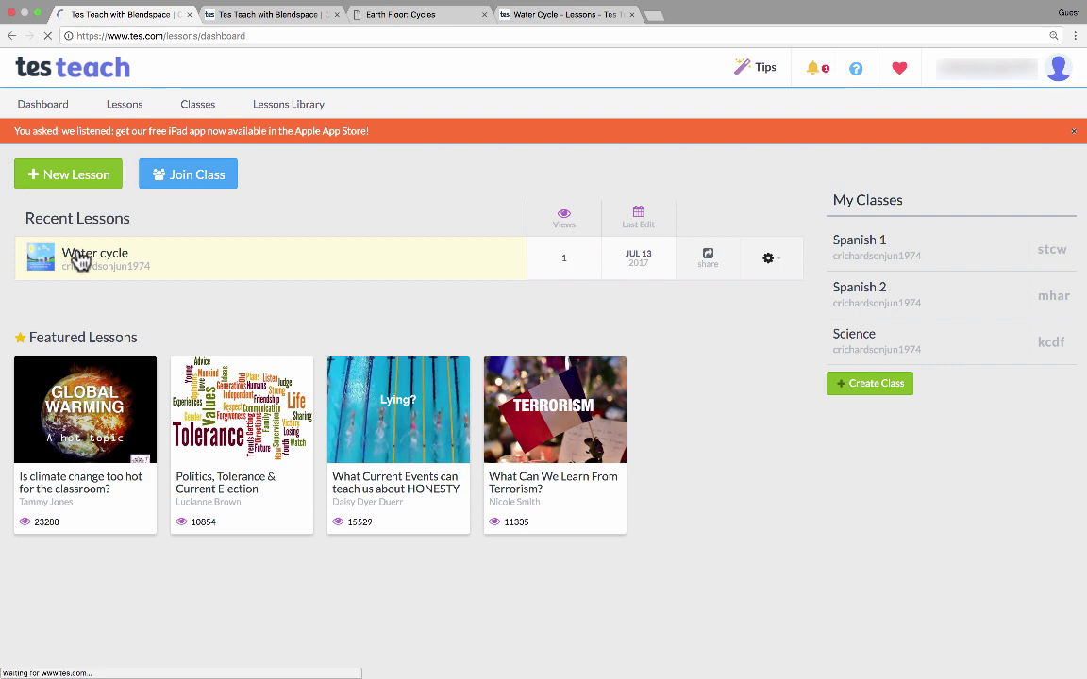
Play the Water cycle lesson and advance past the key terms document to The-water-Cycle.pptx.
left_click(80, 261)
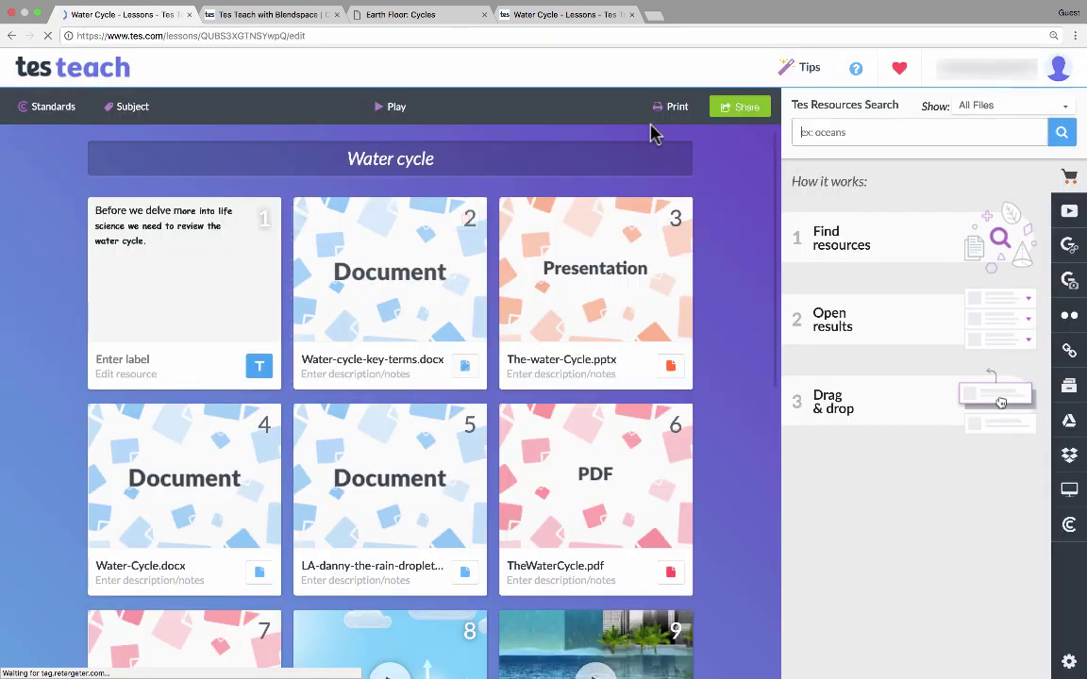
left_click(378, 106)
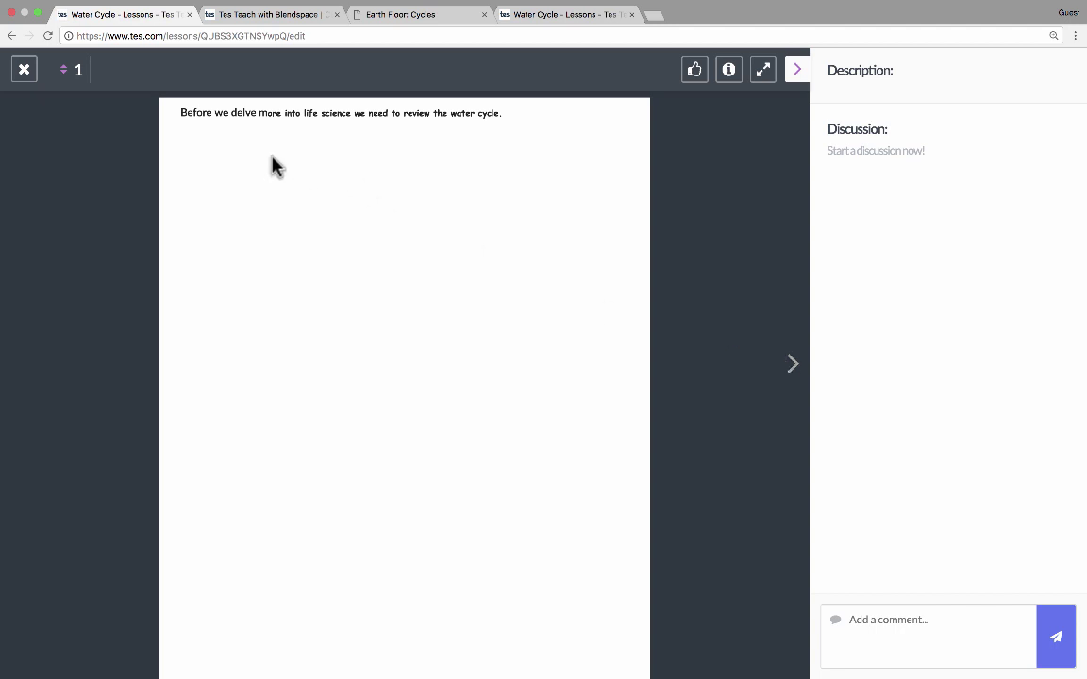
left_click(793, 369)
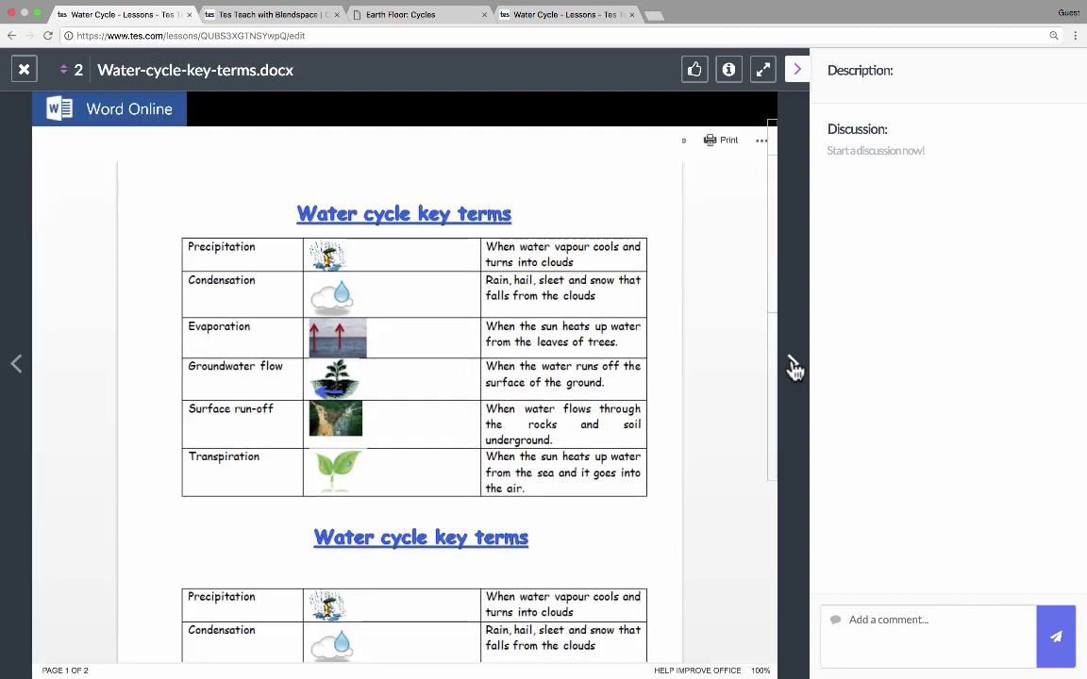
left_click(794, 369)
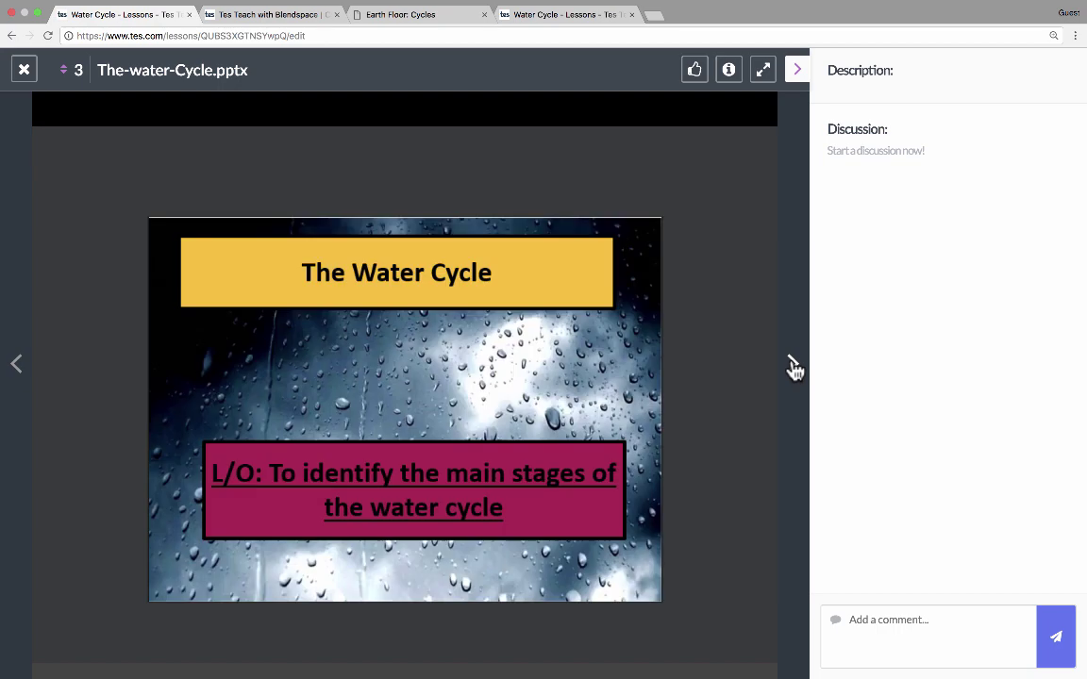
Page through Key Words, matching, Evaporation and Condensation slides, then reach Water-Cycle.docx.
left_click(620, 387)
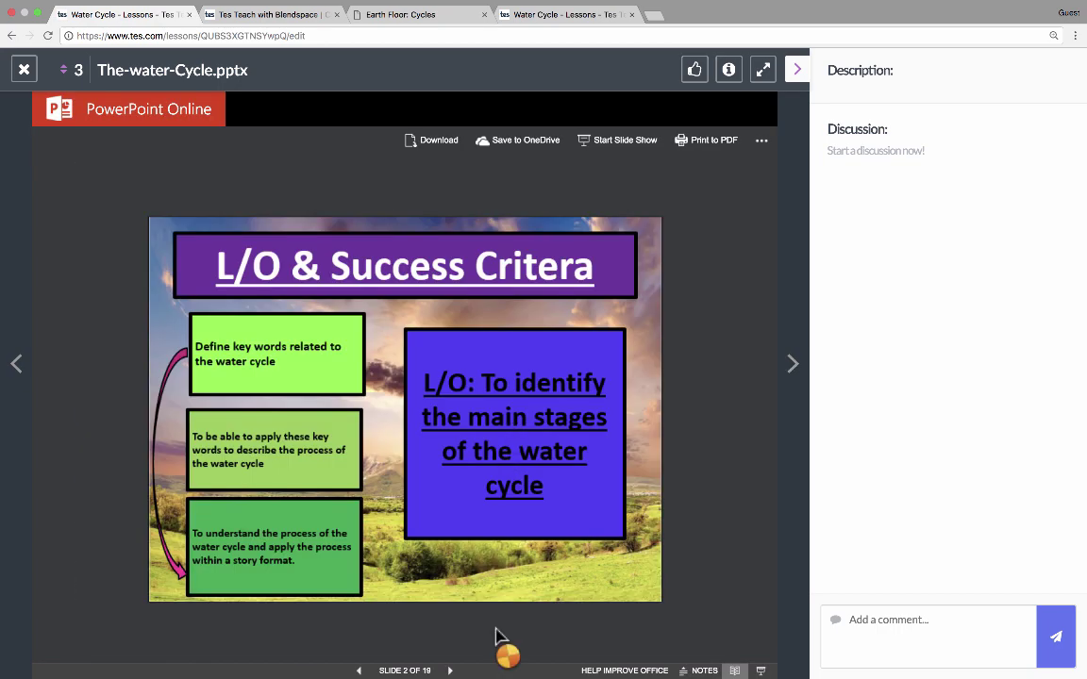
left_click(451, 671)
left_click(451, 670)
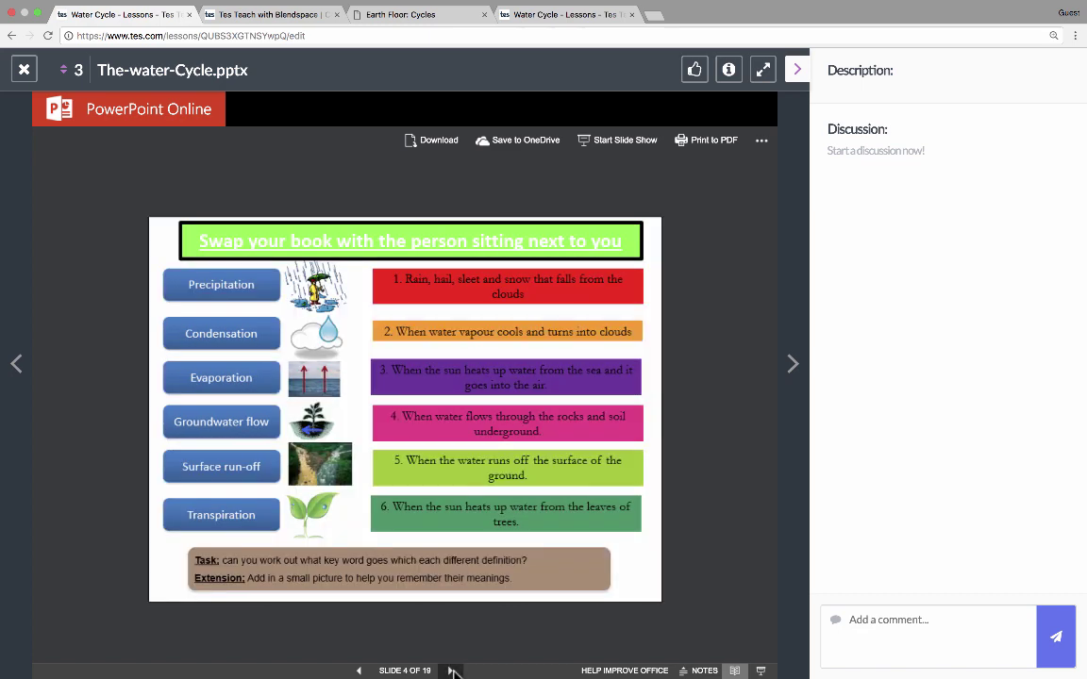
left_click(451, 670)
left_click(451, 670)
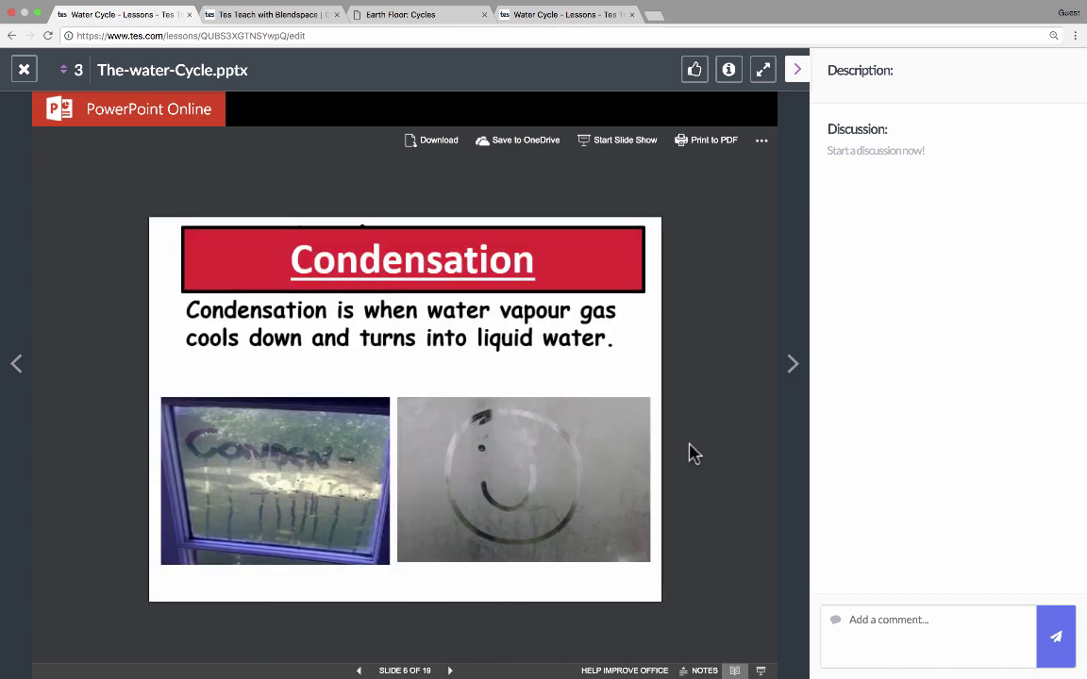
left_click(792, 365)
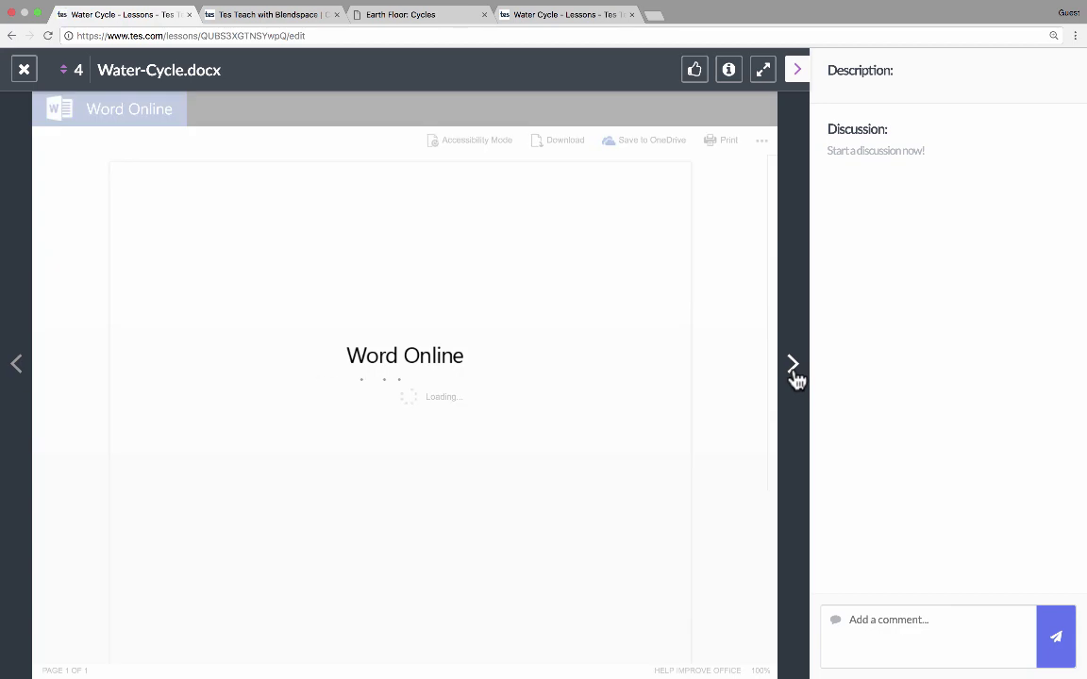
Translate the Water-Cycle.docx worksheet into Spanish.
scroll(670, 389, "down", 3)
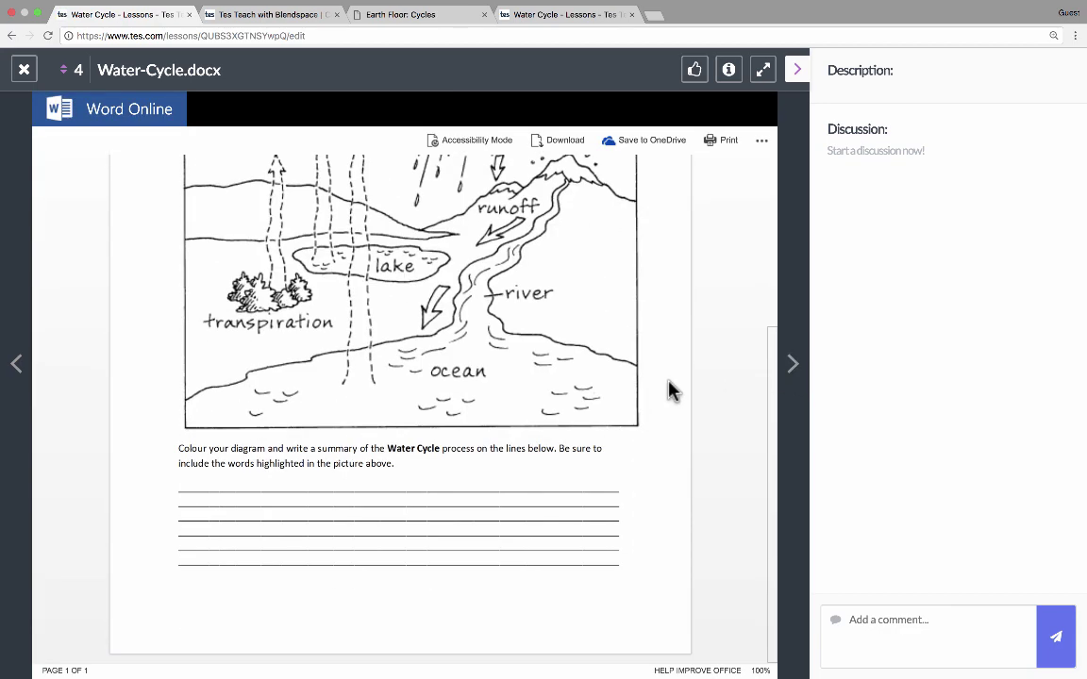
scroll(670, 389, "up", 5)
scroll(670, 390, "down", 5)
scroll(650, 309, "up", 3)
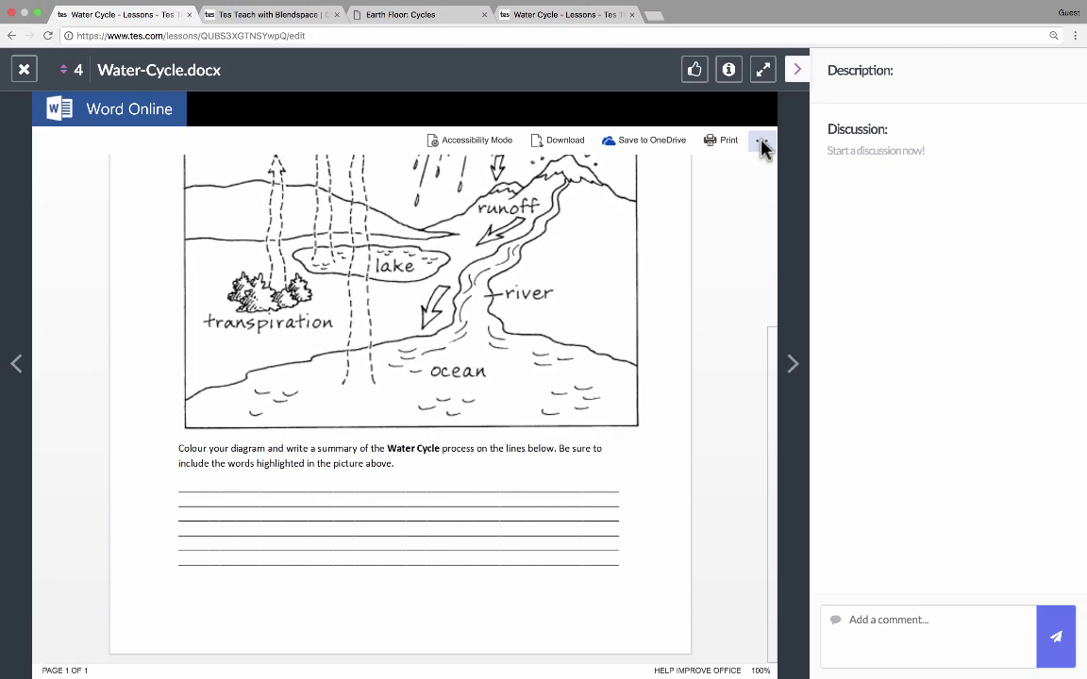
left_click(762, 147)
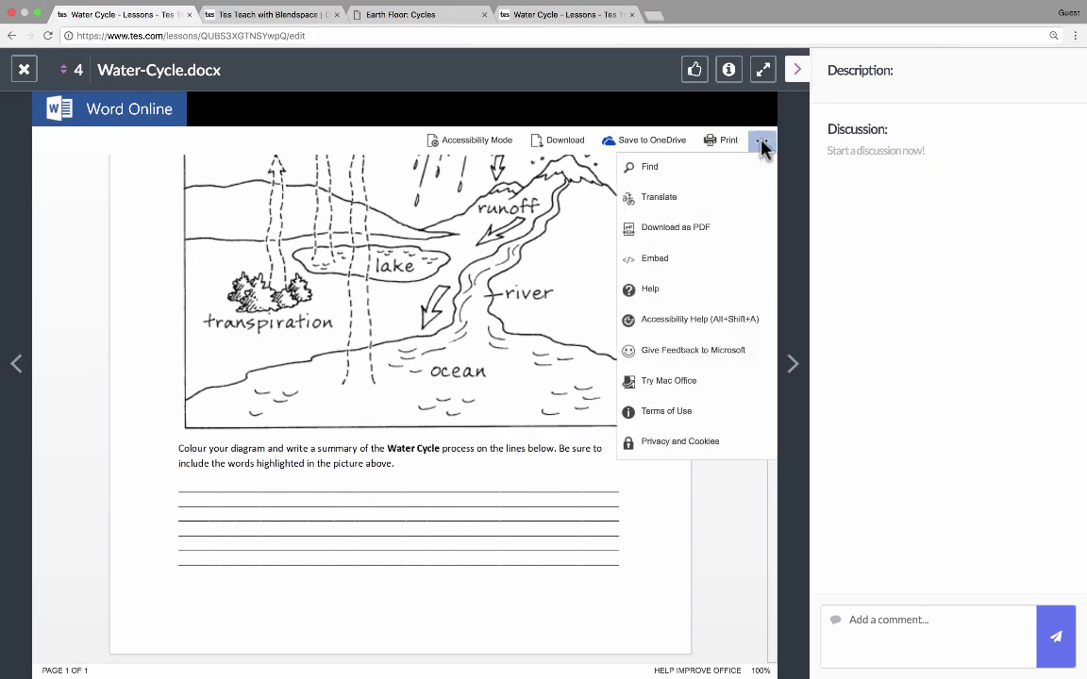
left_click(651, 206)
left_click(447, 421)
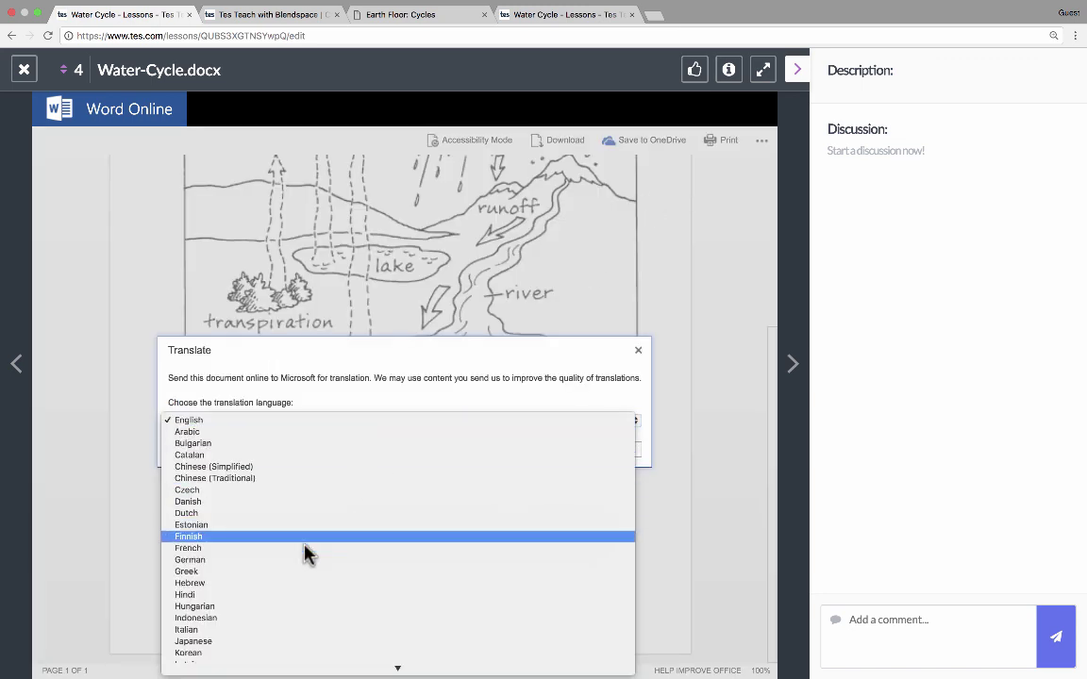
scroll(297, 566, "down", 3)
left_click(270, 612)
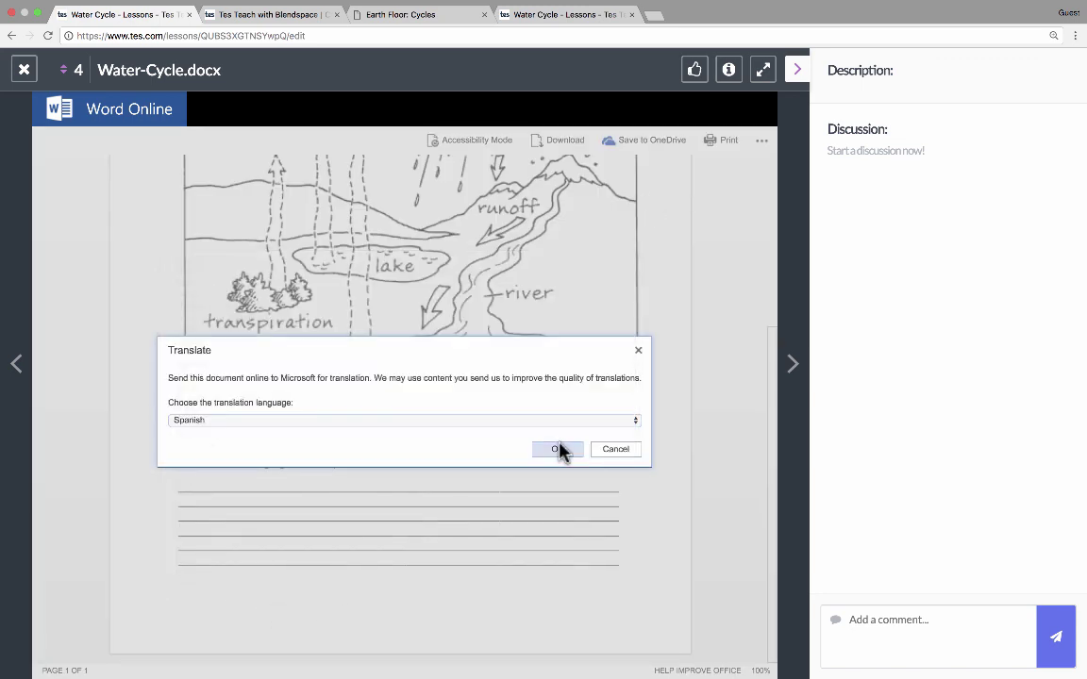
left_click(558, 450)
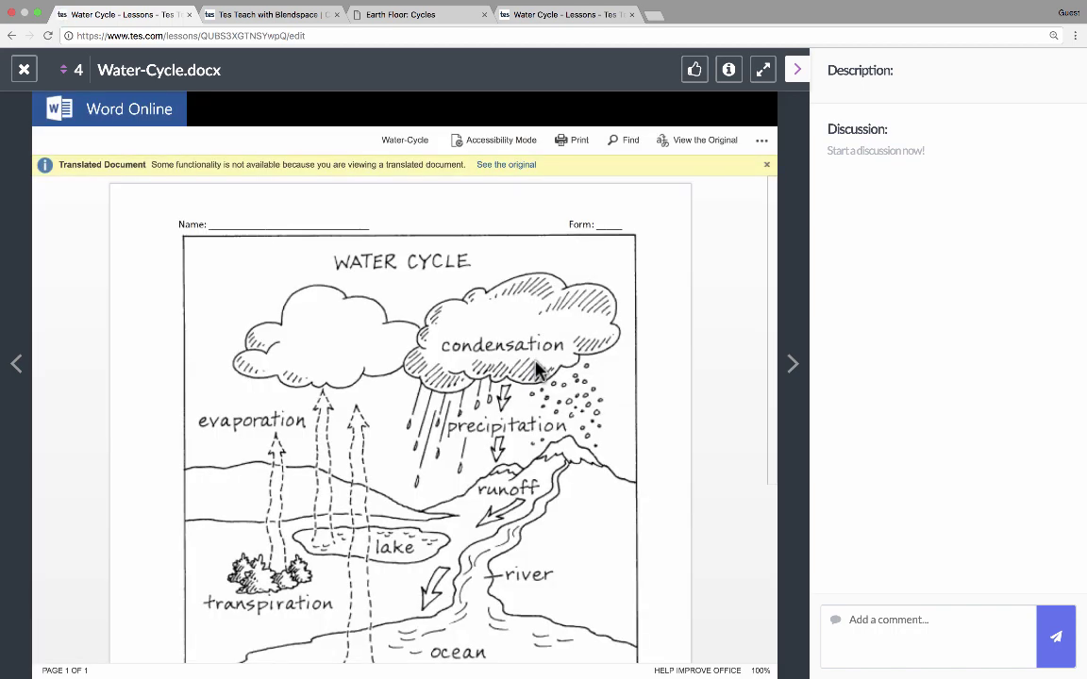
Review the translated worksheet and post the comment 'What is "Resaltadas?"'.
scroll(534, 375, "down", 4)
scroll(534, 375, "up", 4)
scroll(484, 357, "down", 5)
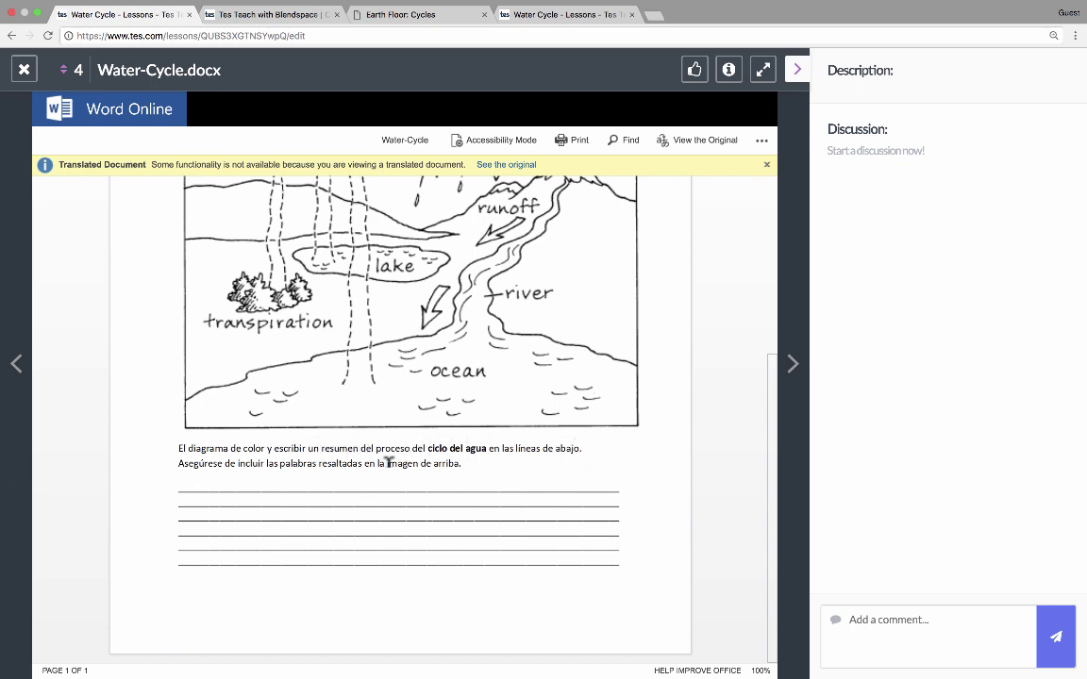
left_click(761, 140)
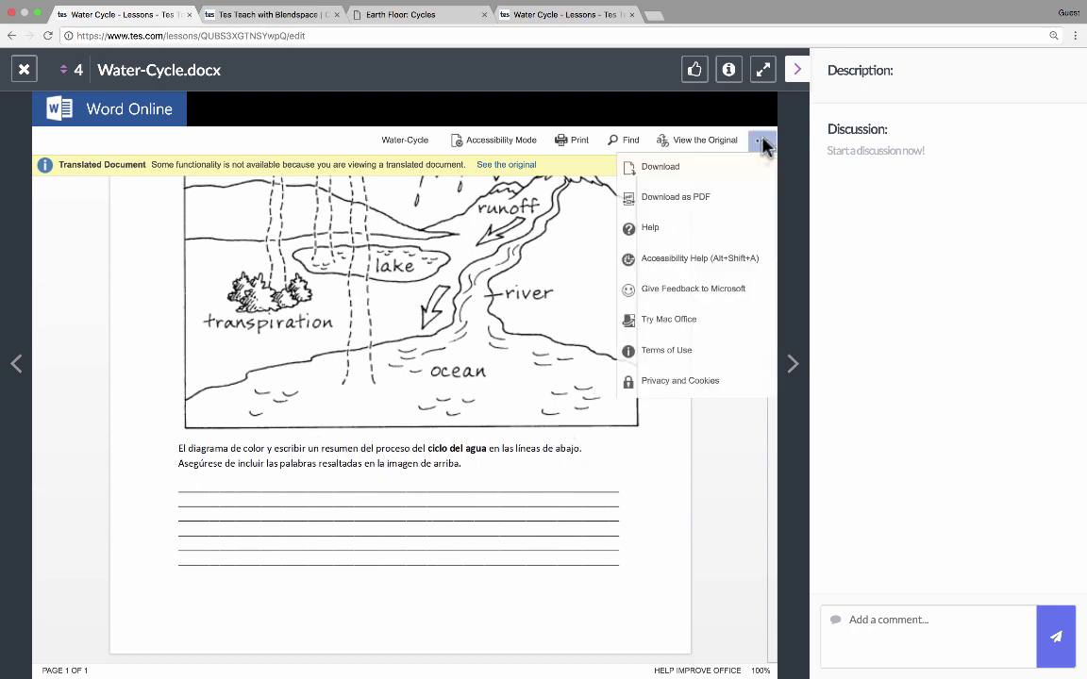
left_click(722, 242)
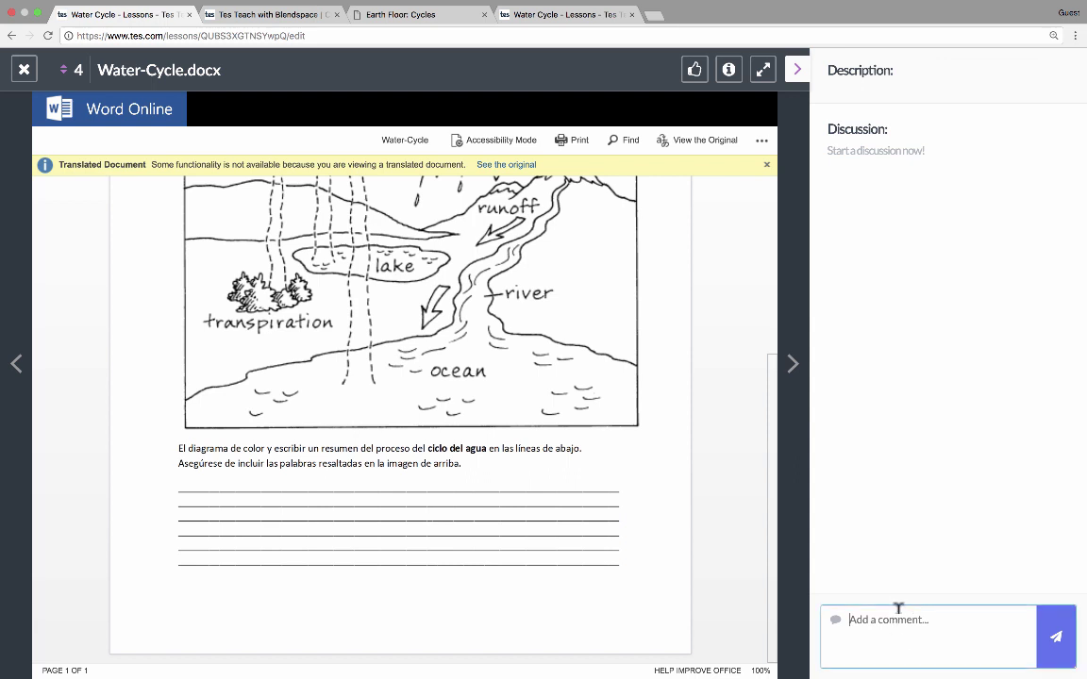
type("What is \"Resaltadas")
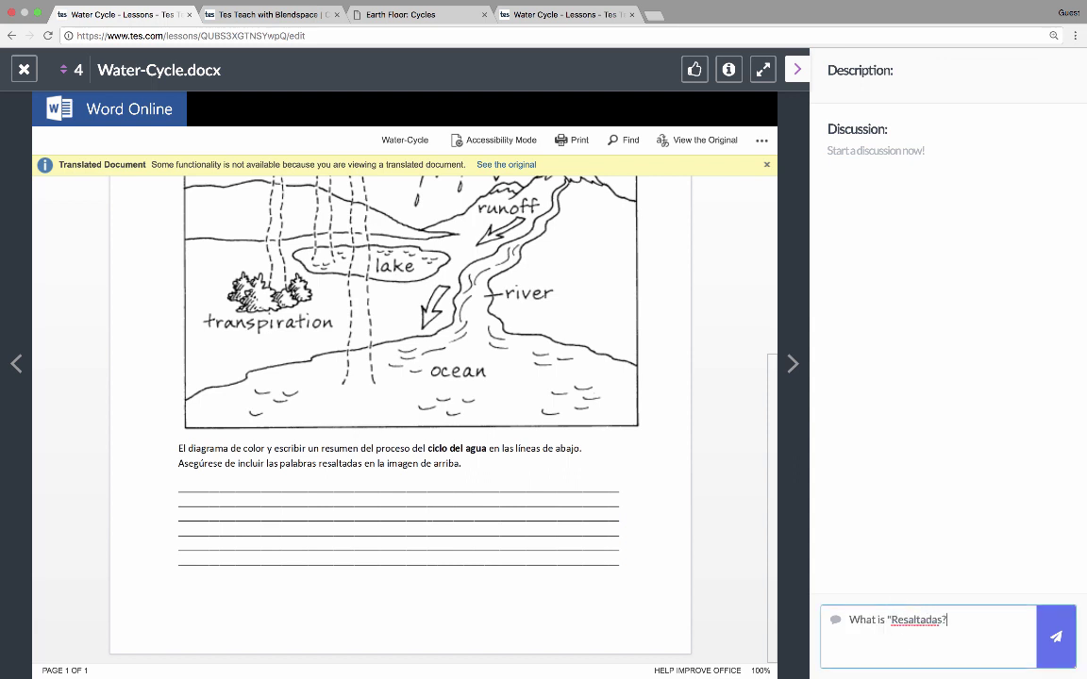
type("?\"")
key("Return")
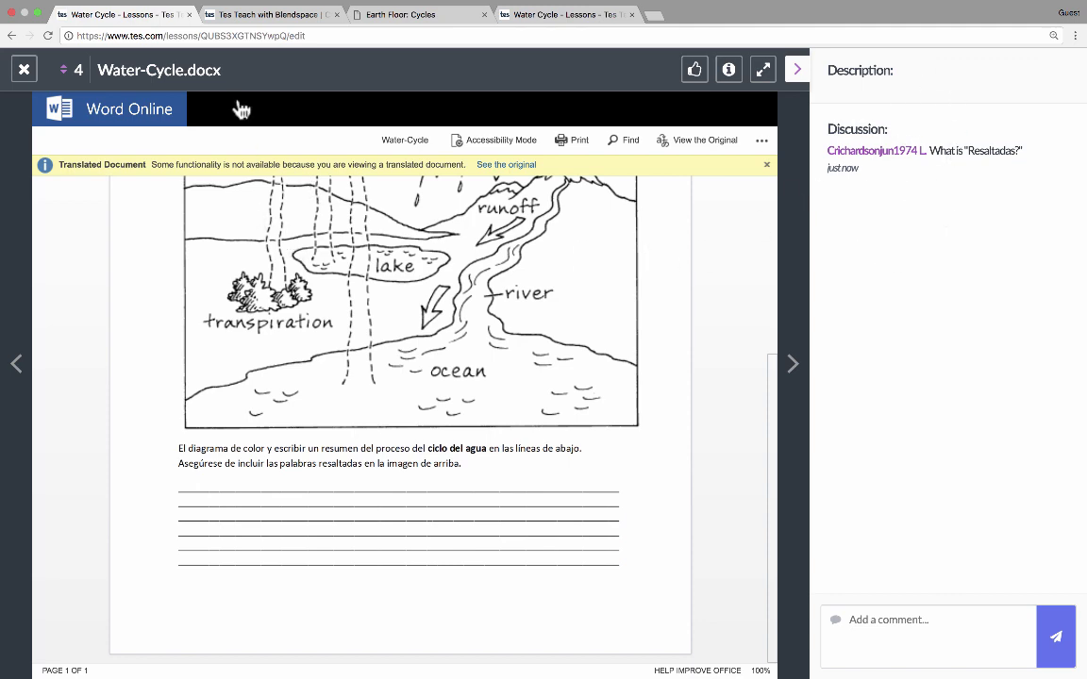
Advance through the next five lesson items toward the water-cycle quiz.
left_click(792, 368)
left_click(793, 368)
left_click(793, 368)
left_click(793, 368)
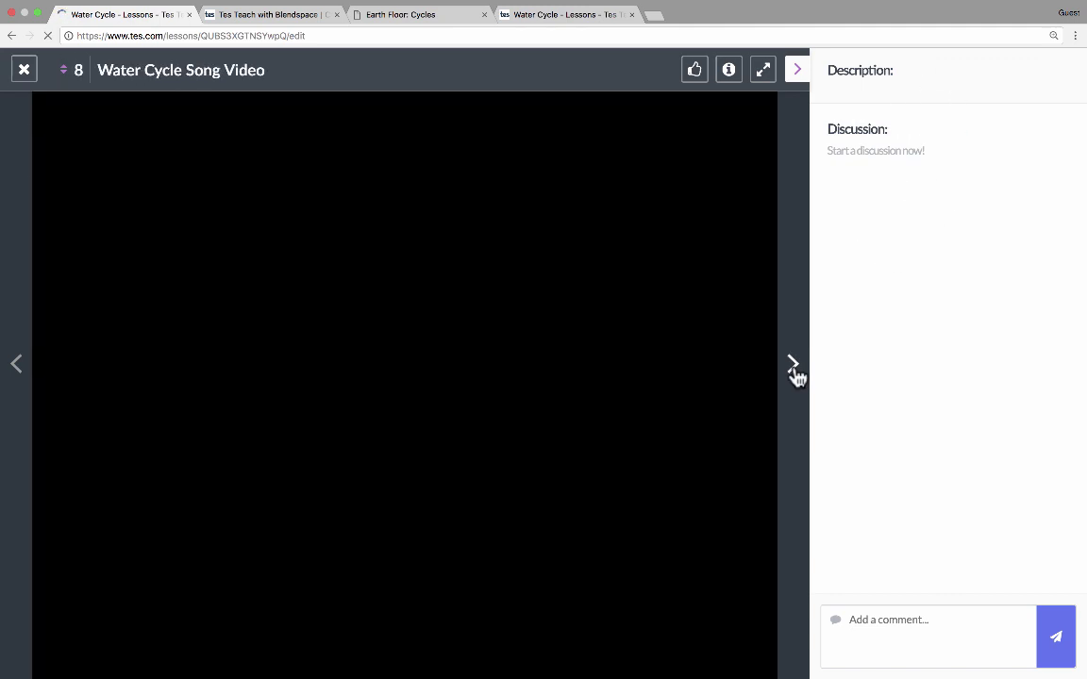
left_click(792, 368)
left_click(793, 368)
left_click(792, 367)
Answer the quiz with Precipitation and asfasdf, and submit it for grading.
left_click(792, 366)
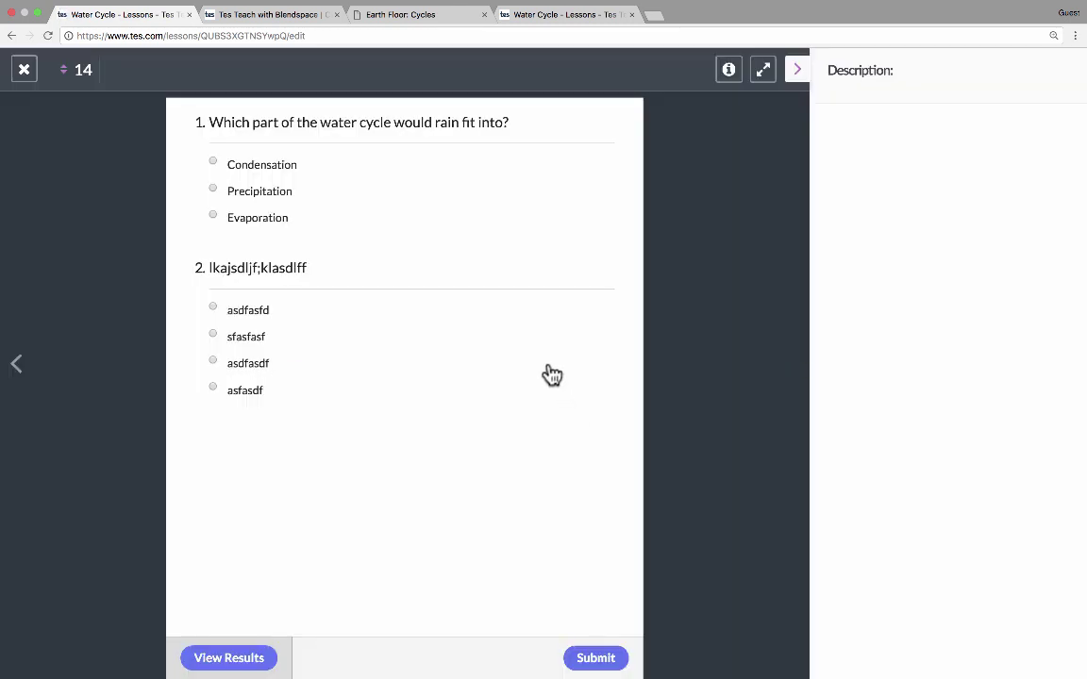
left_click(214, 191)
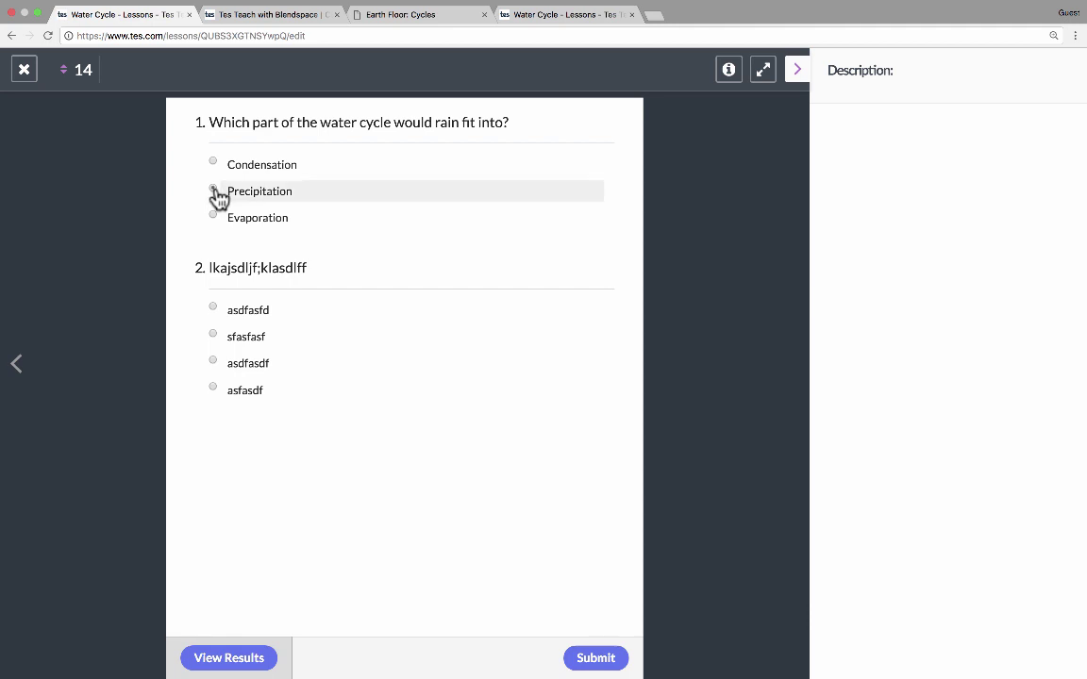
left_click(217, 389)
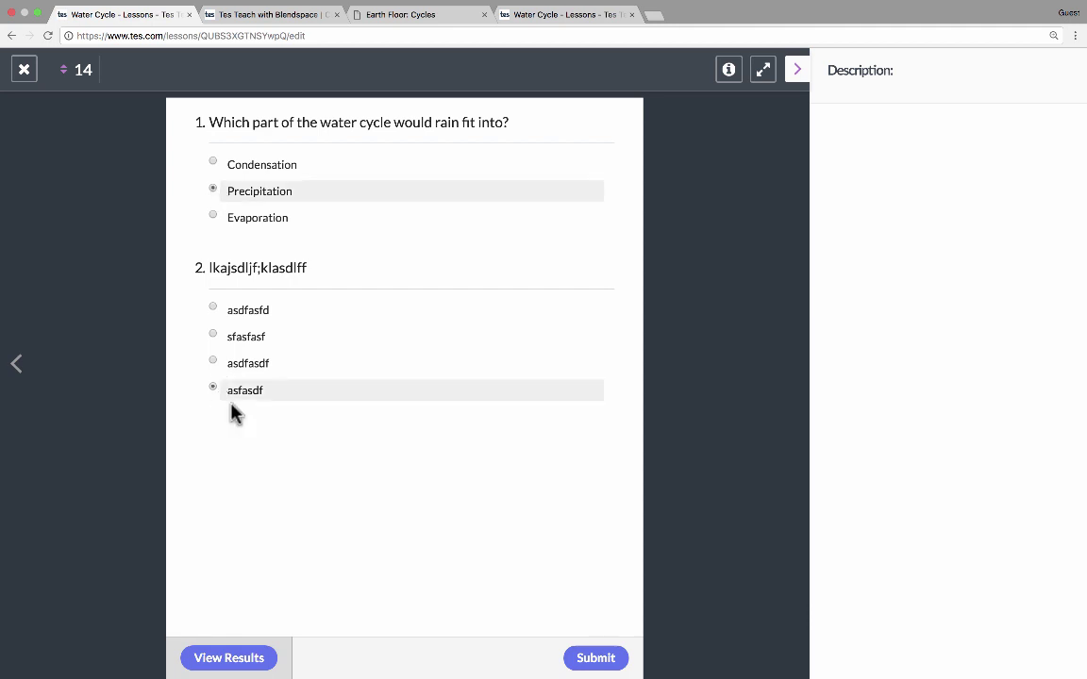
left_click(602, 660)
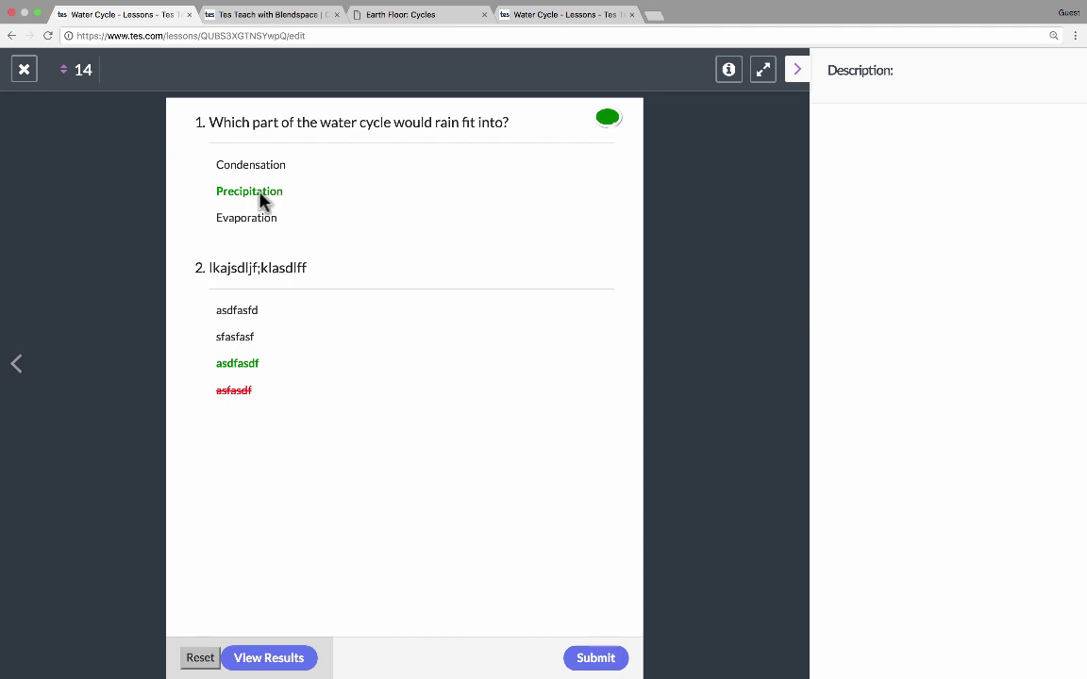
Highlight the graded answers Precipitation and asfasdf, then close the player.
double_click(230, 193)
left_click_drag(253, 392, 209, 386)
mouse_move(85, 69)
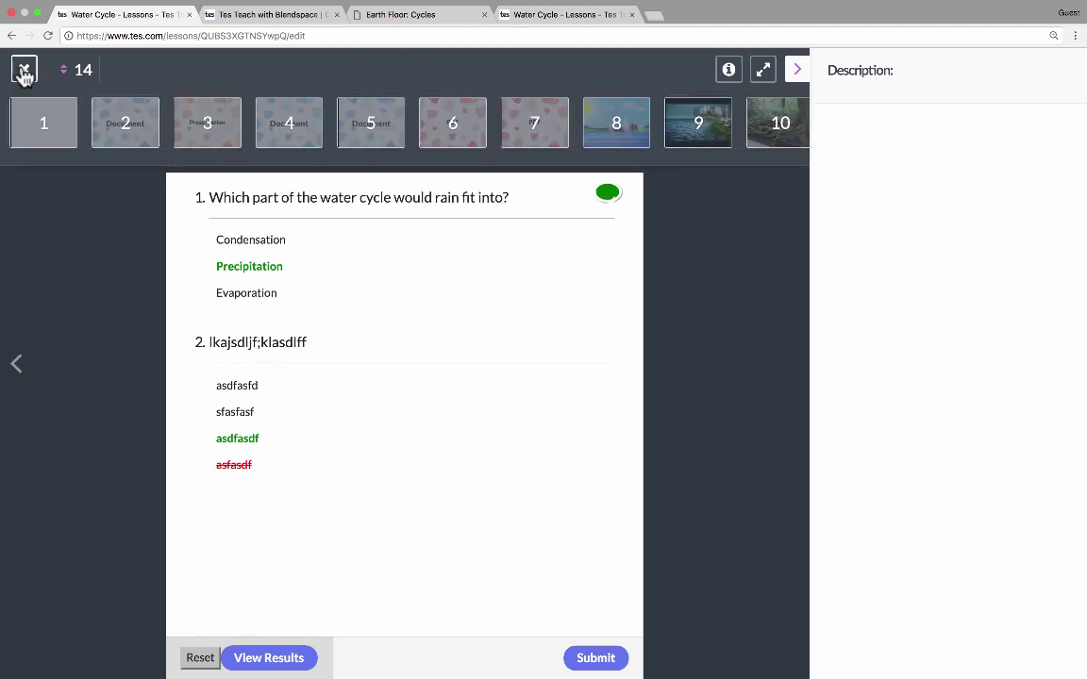
left_click(25, 70)
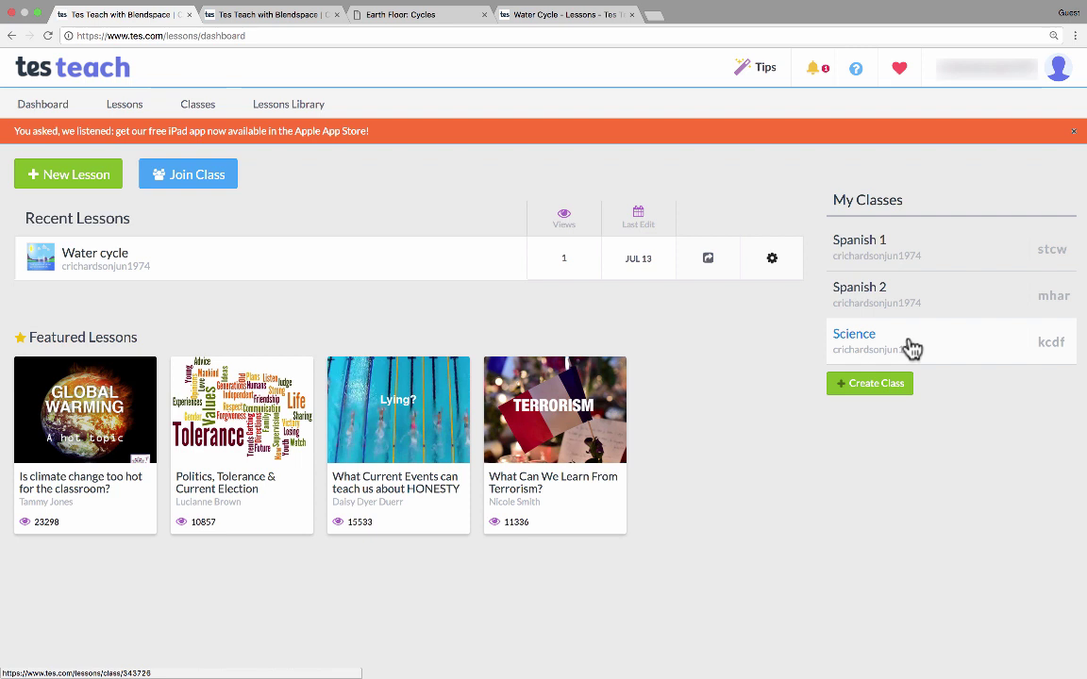
View the Spanish 2 class join code, then open the Spanish 1 class page.
left_click(902, 298)
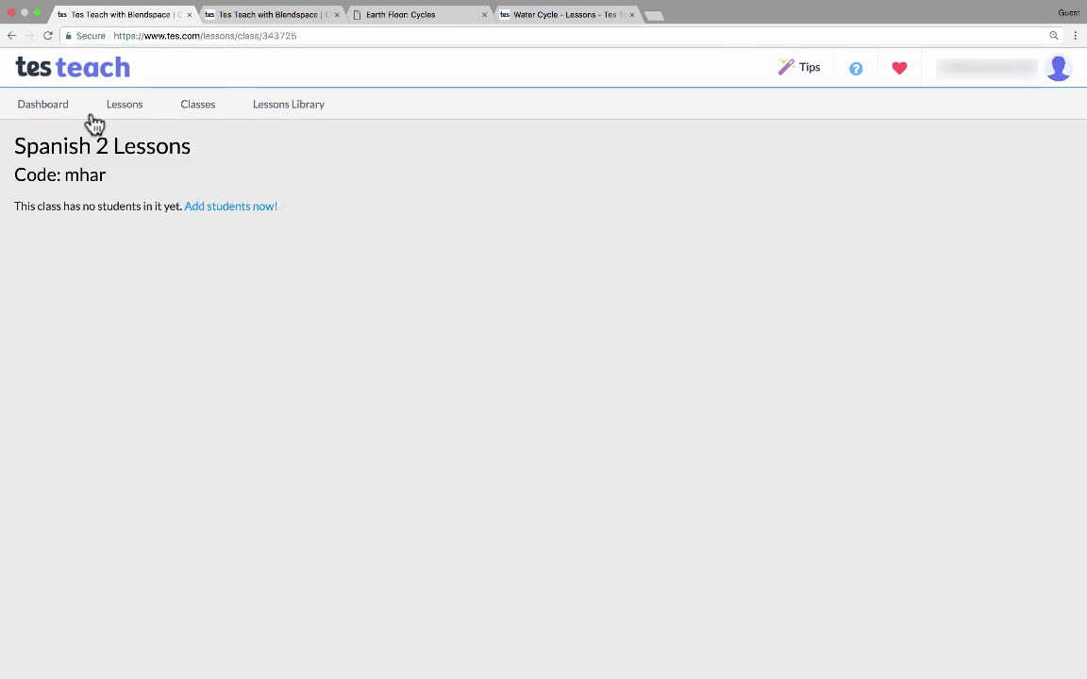
left_click(11, 36)
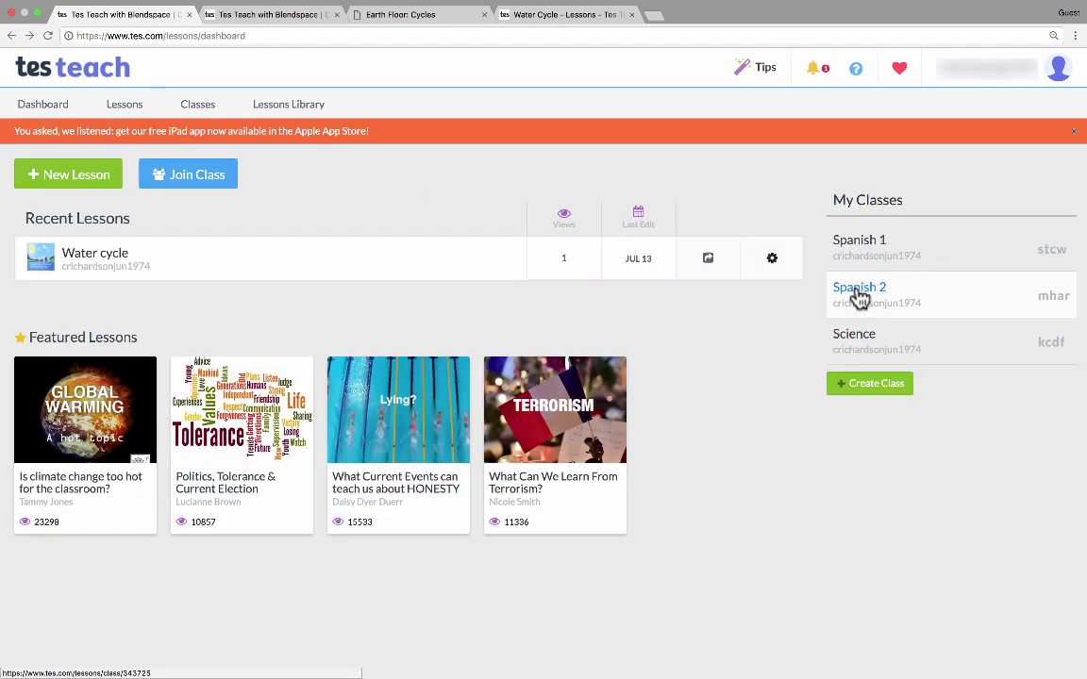
left_click(863, 245)
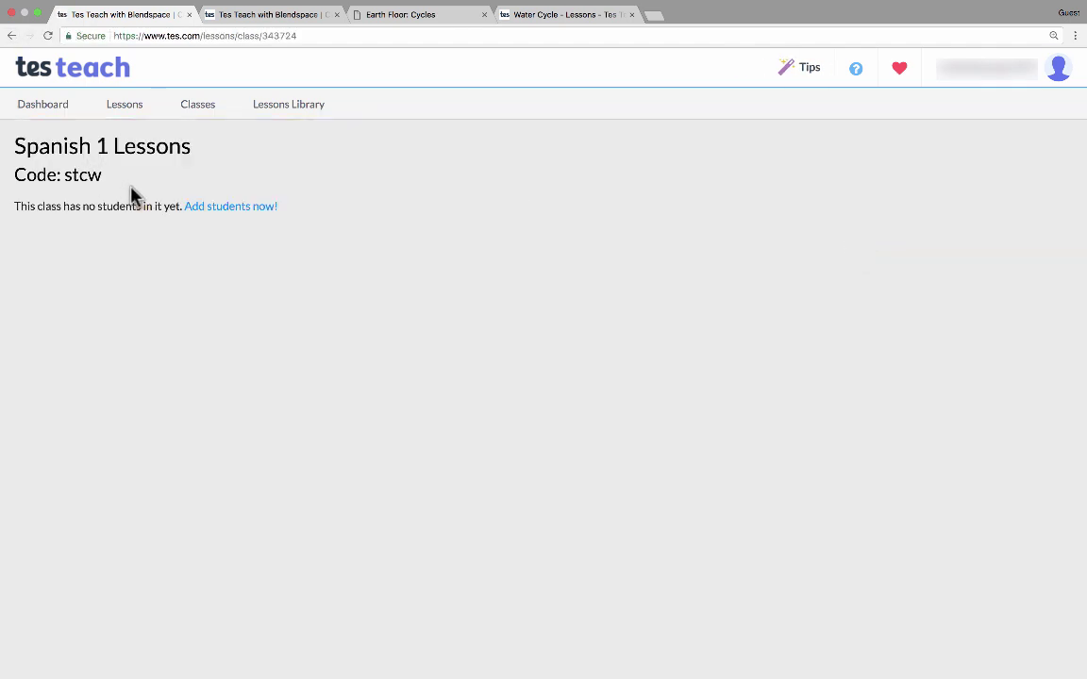
Display the Spanish 1 class code and open its student sign-up link.
left_click(210, 215)
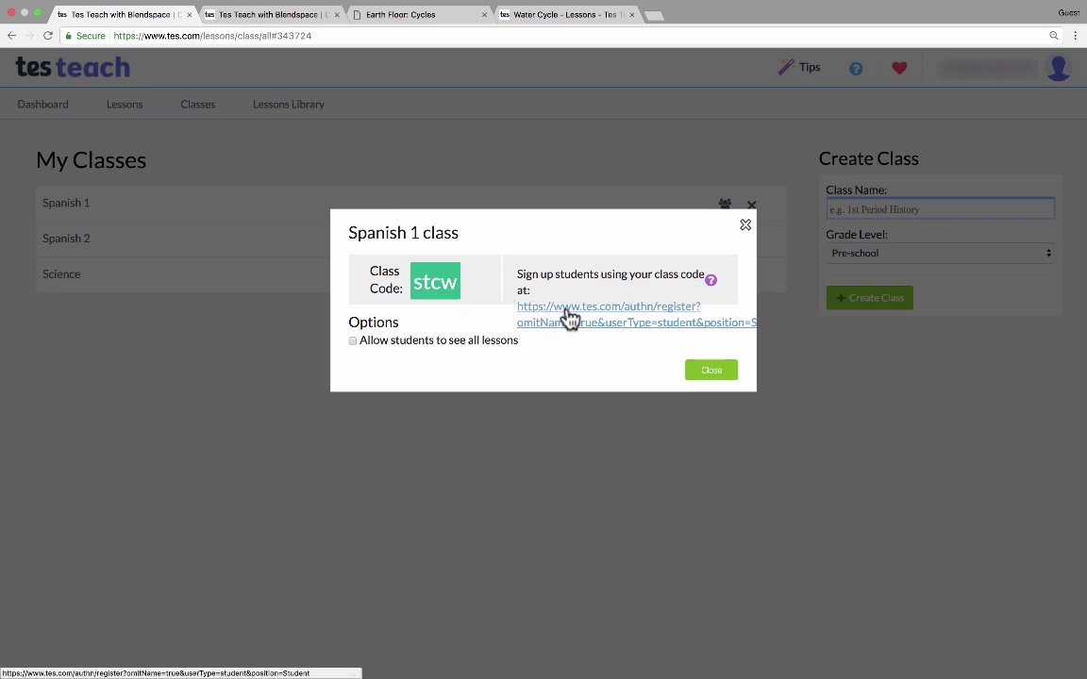
left_click(569, 318)
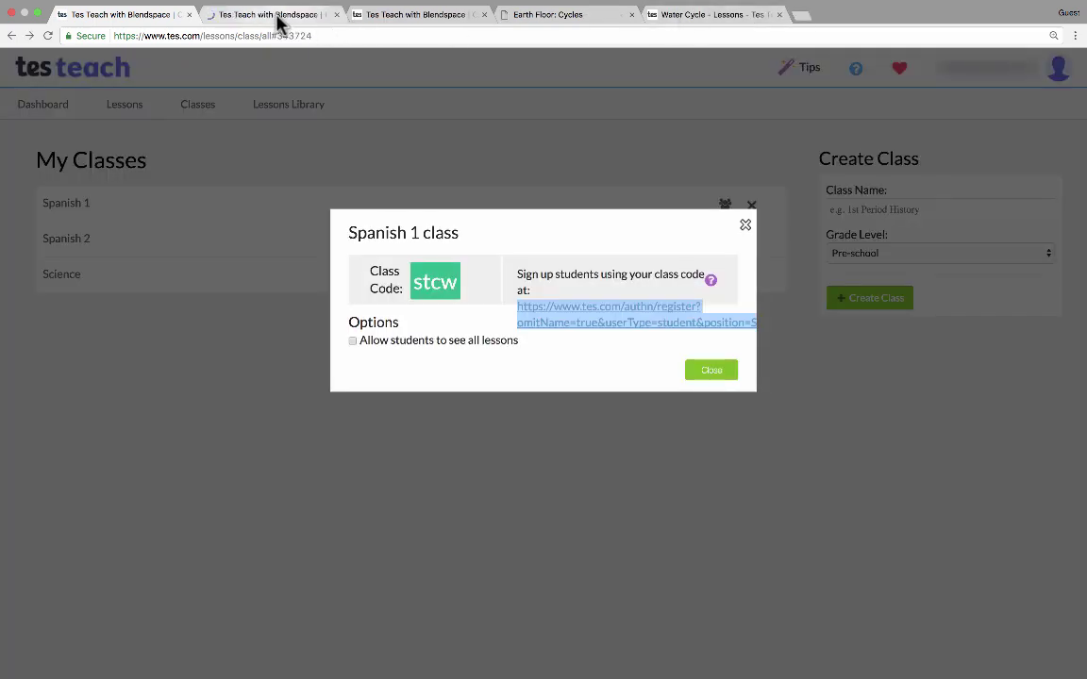
left_click(279, 16)
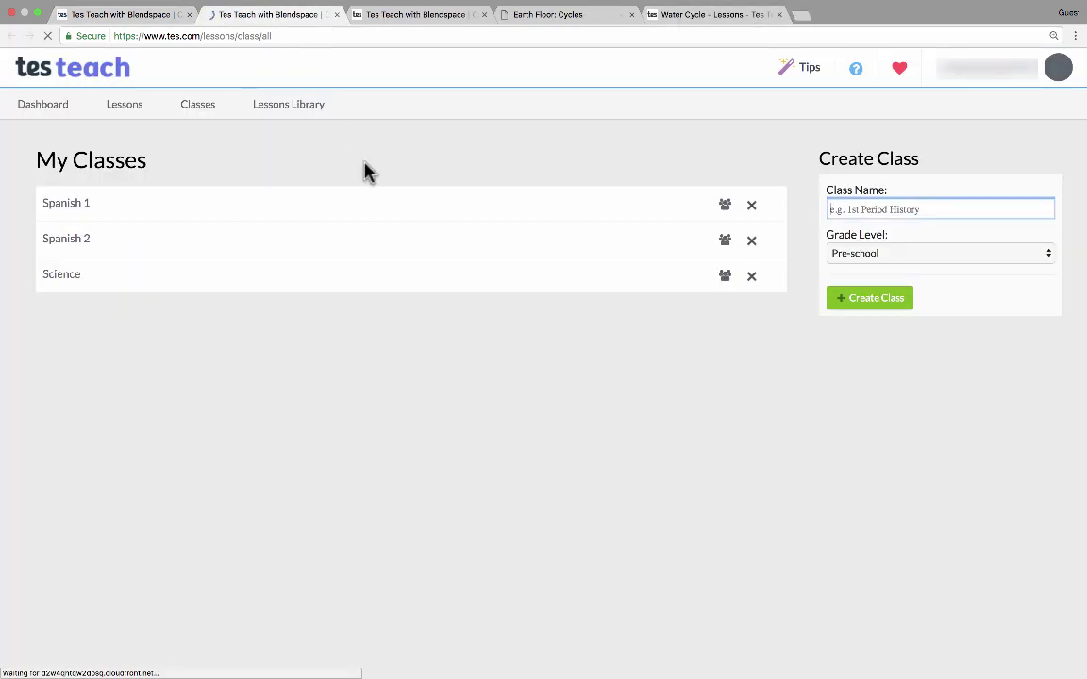
Sign out, start a Student sign-up, open the registration link, then go back twice.
left_click(1057, 67)
left_click(967, 148)
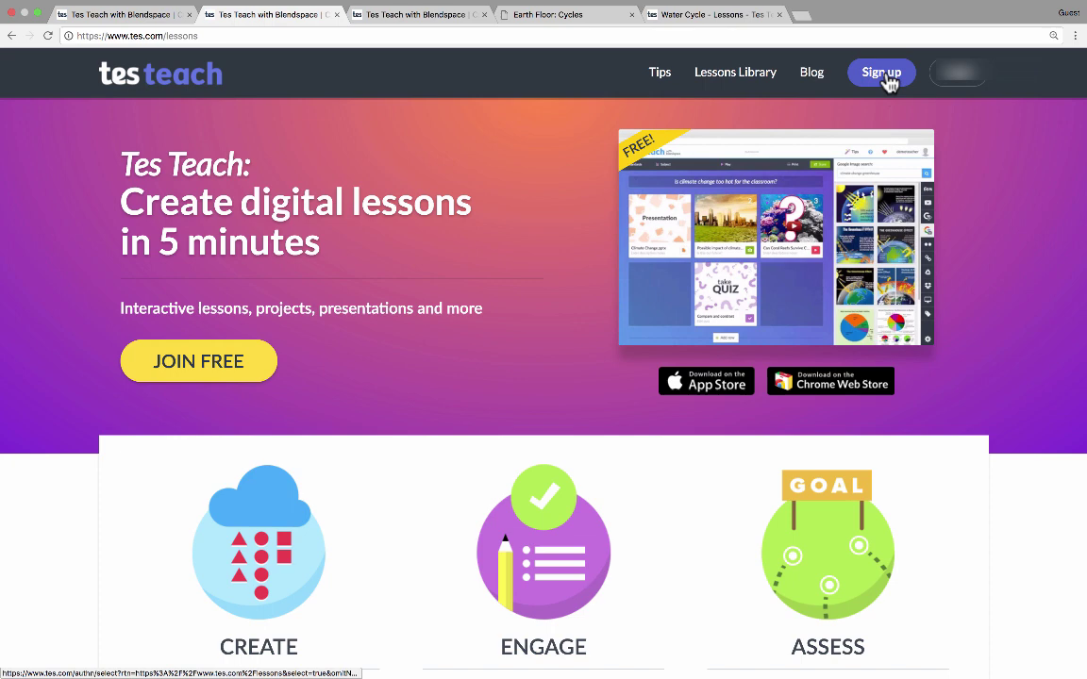
left_click(883, 76)
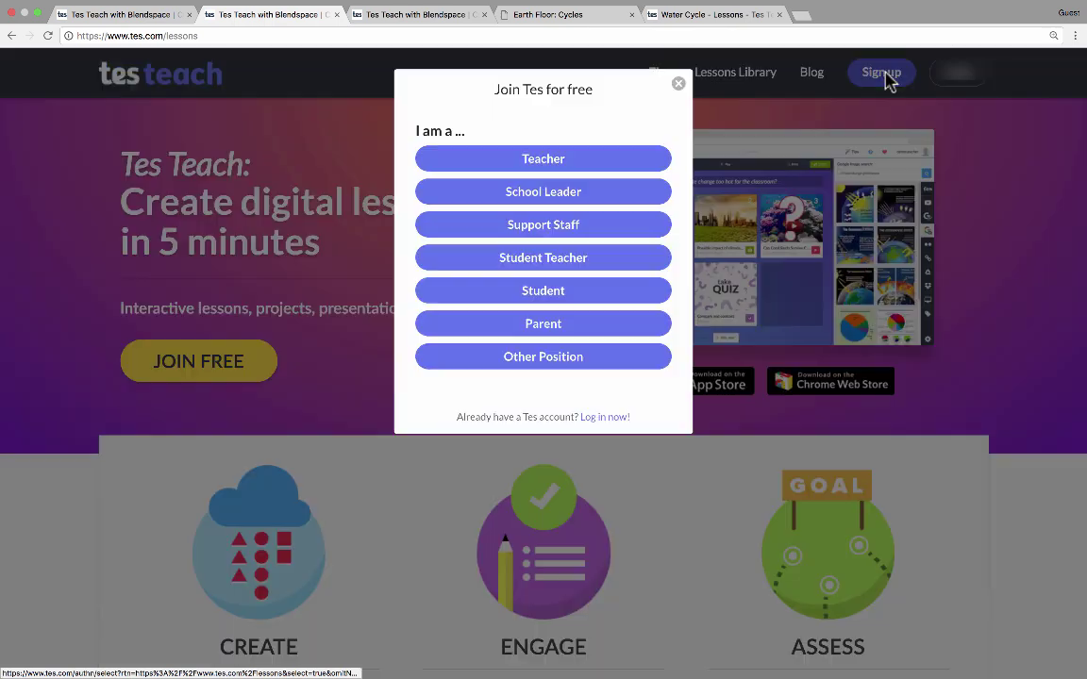
left_click(550, 295)
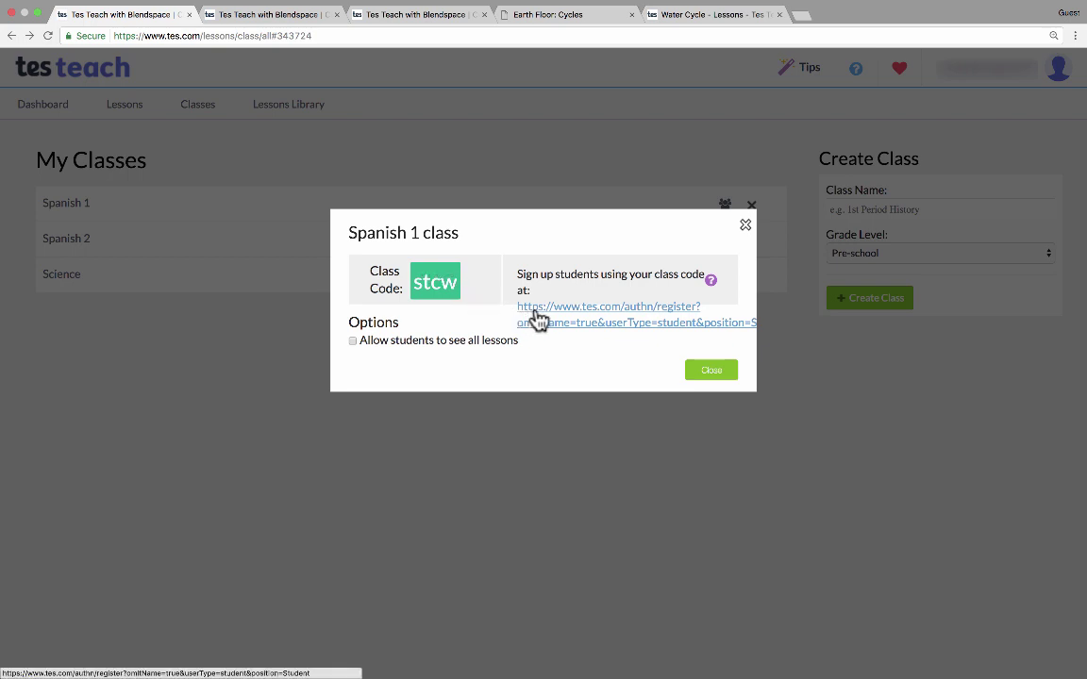
left_click(568, 321)
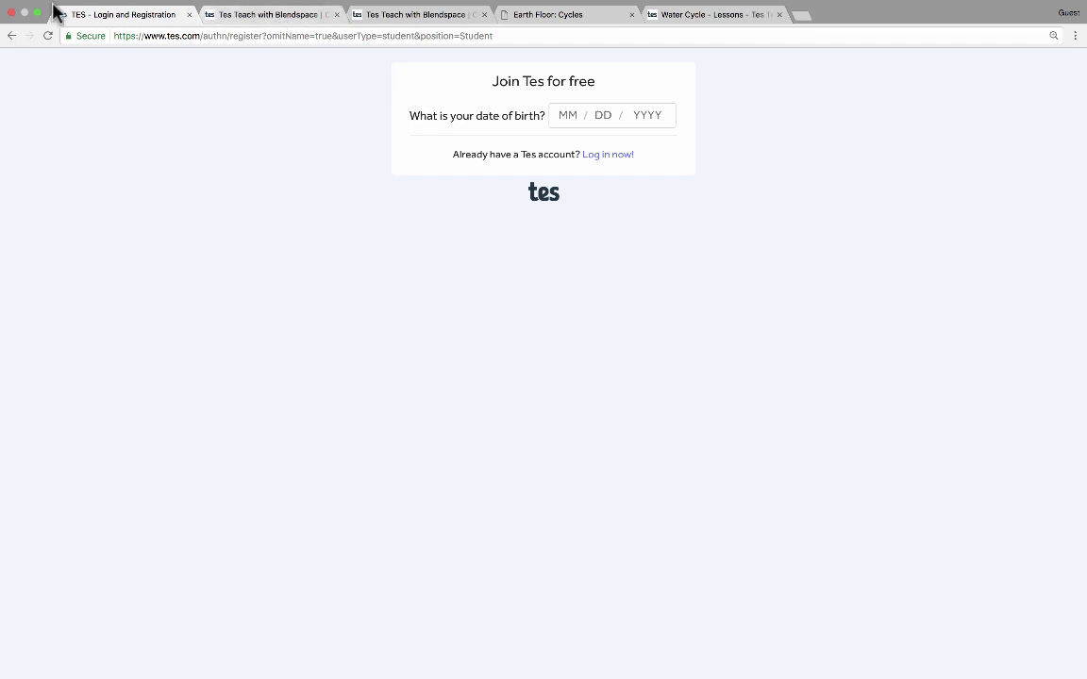
left_click(12, 36)
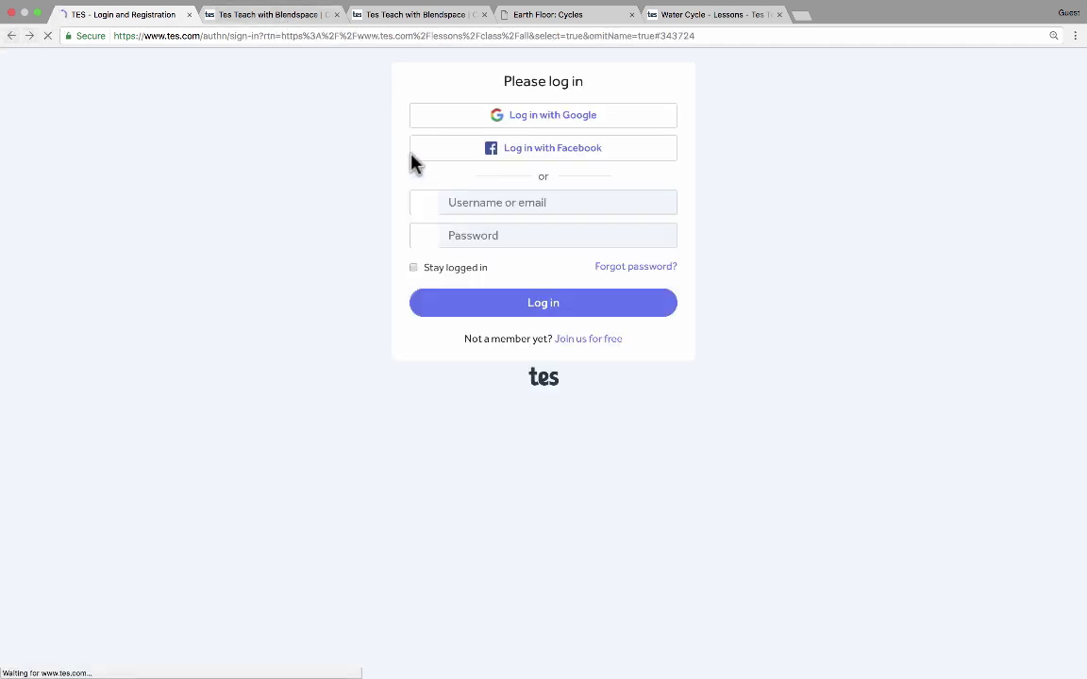
left_click(11, 35)
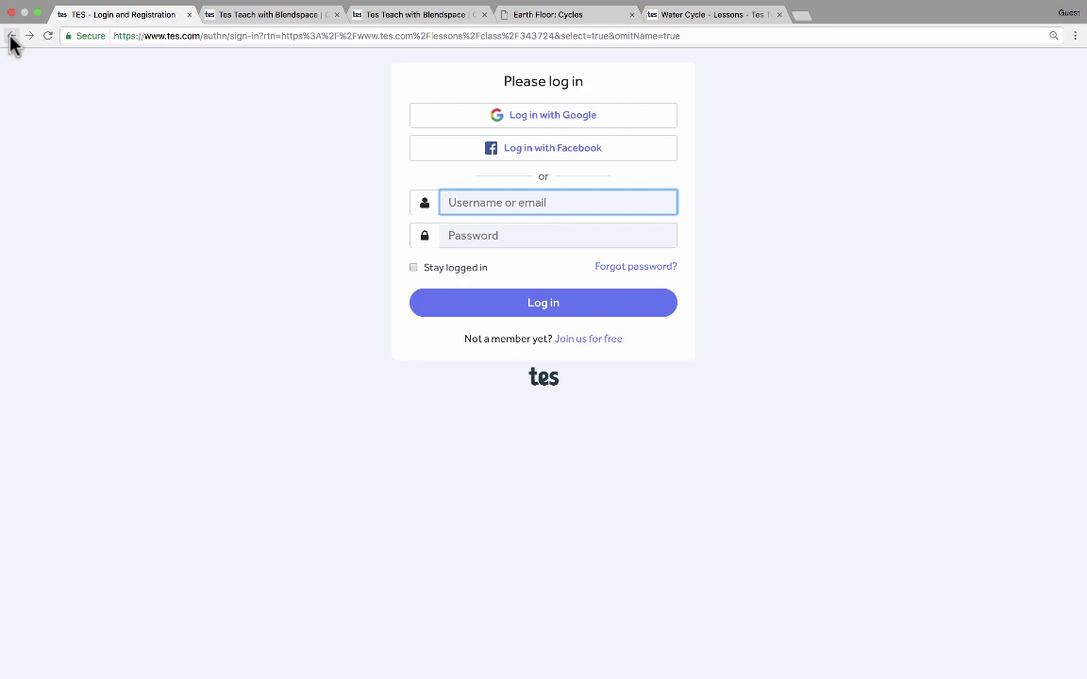
left_click(265, 14)
left_click(678, 89)
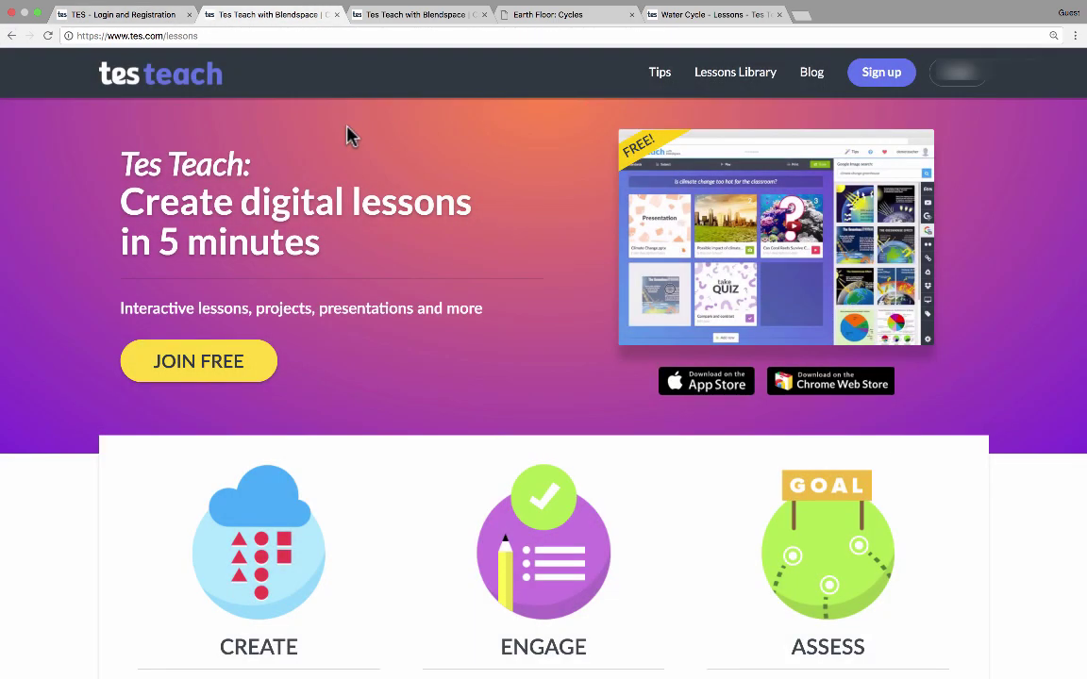